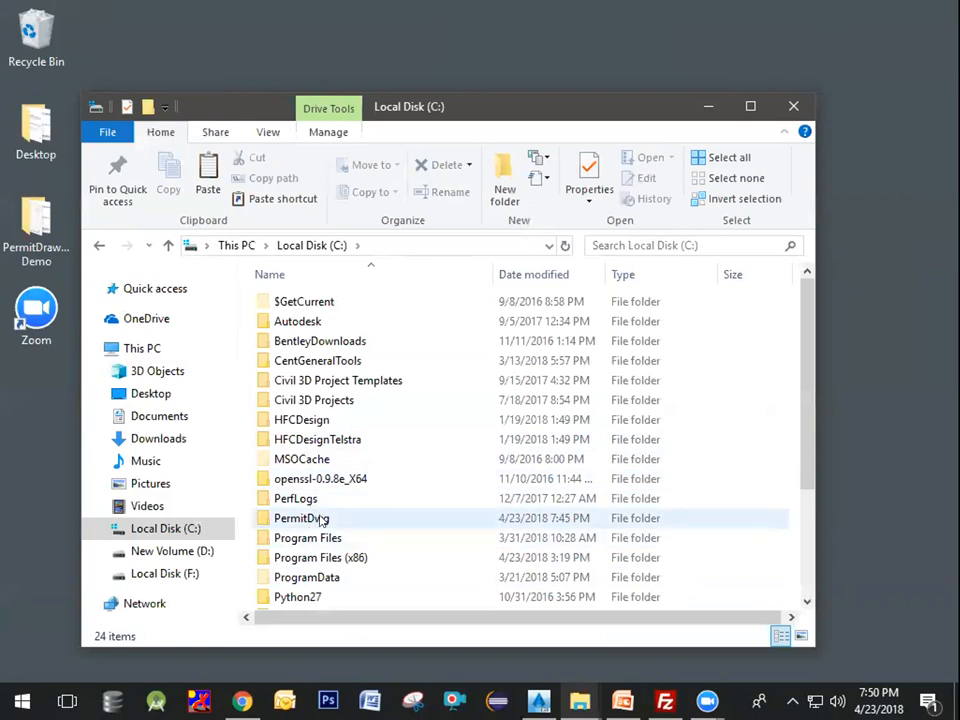
pyautogui.click(322, 519)
# Step: Open the S Fortuna Rd 1 folder inside the PermitDwg folder on Local Disk (C:)
pyautogui.click(324, 518)
pyautogui.doubleClick(375, 520)
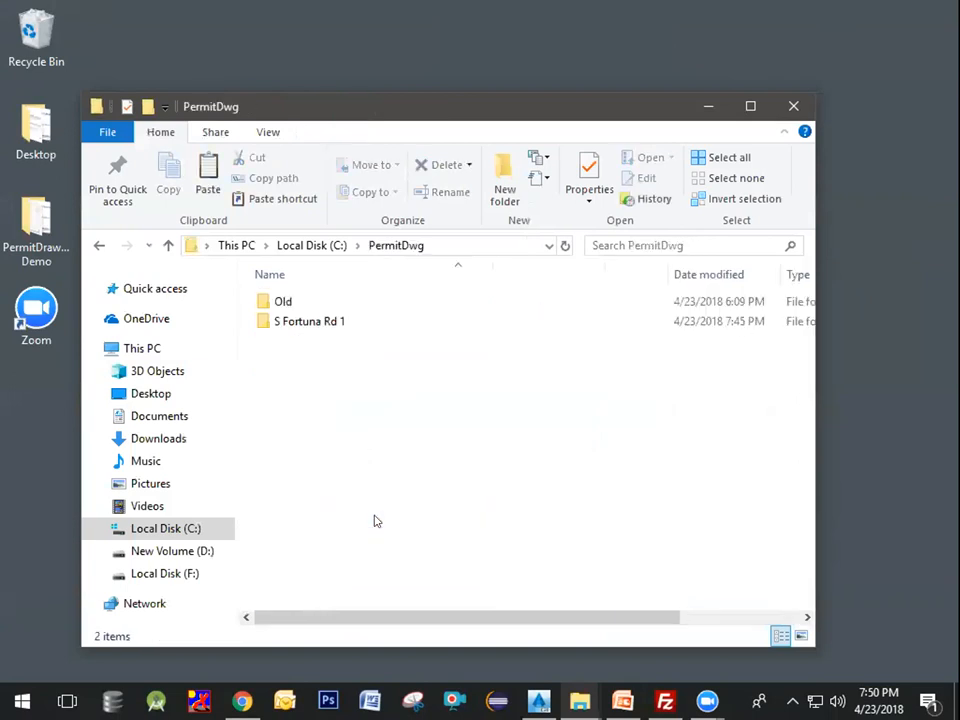
pyautogui.doubleClick(322, 320)
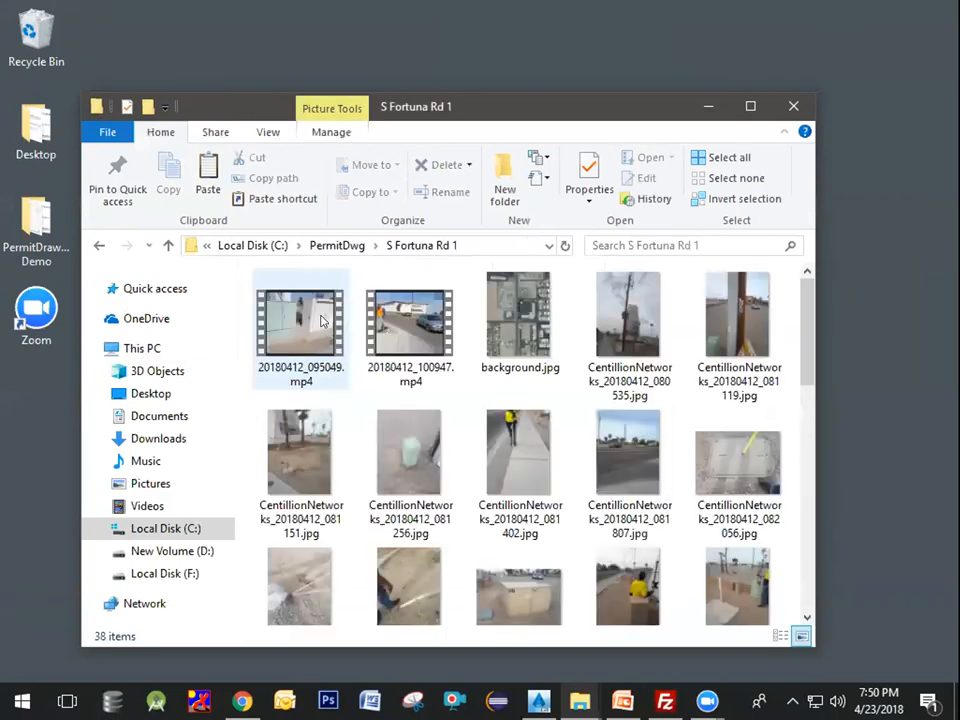
# Step: Switch the folder to a detailed list view
pyautogui.rightClick(351, 398)
pyautogui.moveTo(489, 50)
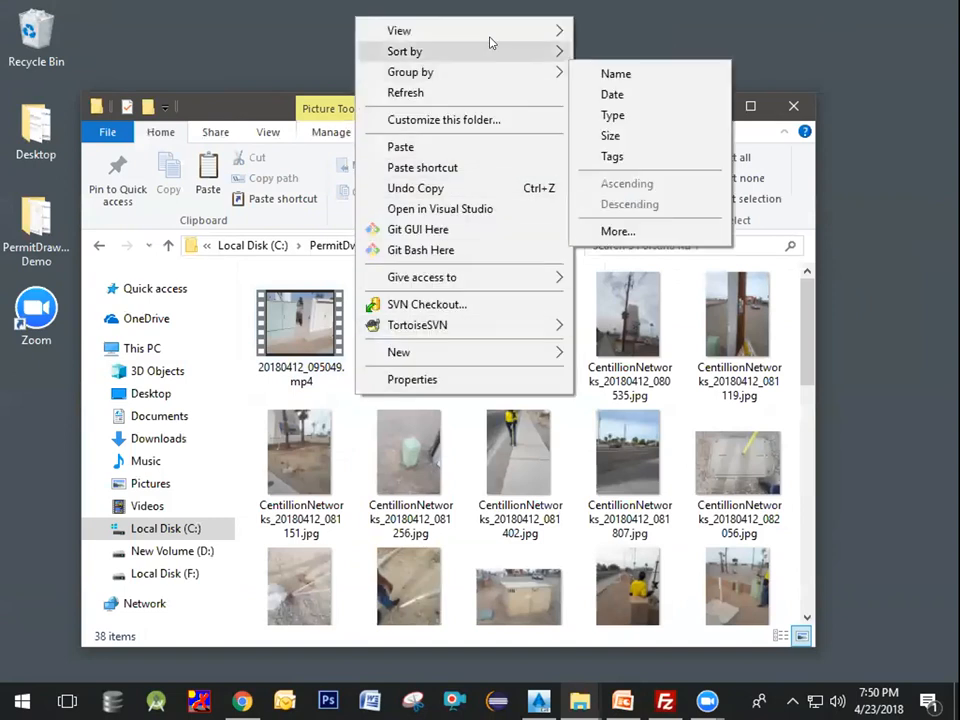
pyautogui.click(619, 132)
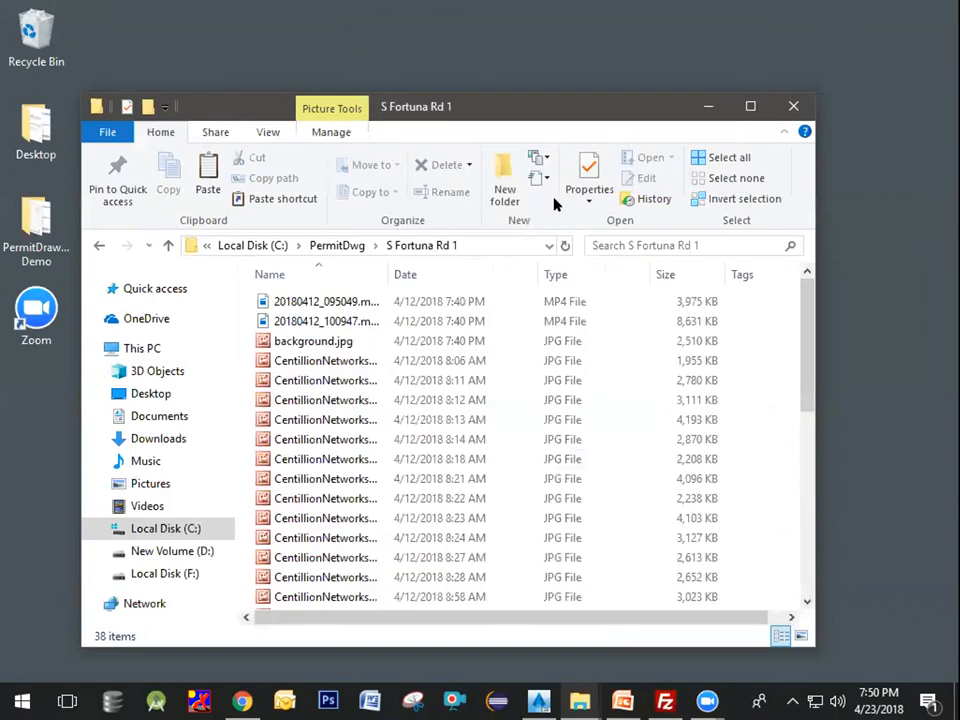
# Step: Widen the Name column and open the S Fortuna Rd 1_04_12_2018_7_40_30.xml file
pyautogui.scroll(-7, 332, 395)
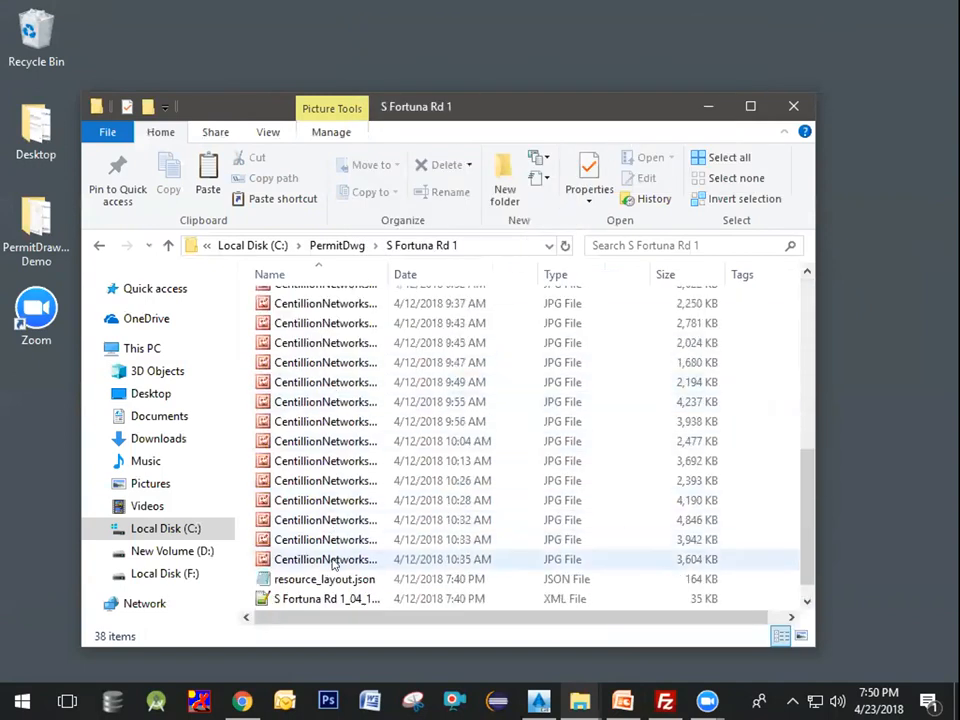
pyautogui.click(326, 600)
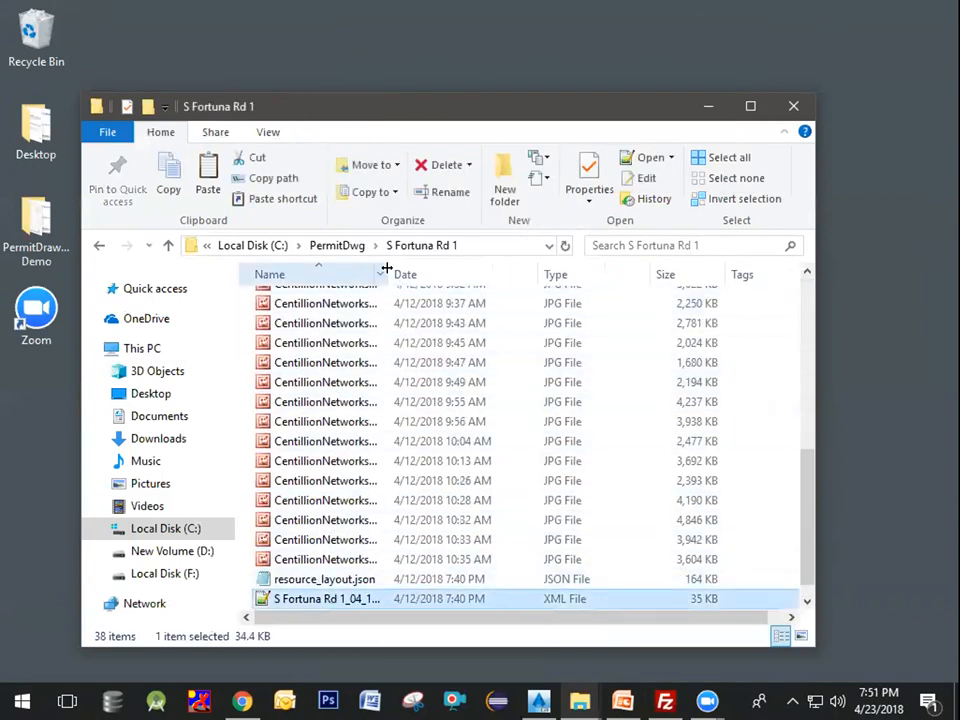
pyautogui.moveTo(386, 268); pyautogui.dragTo(560, 272)
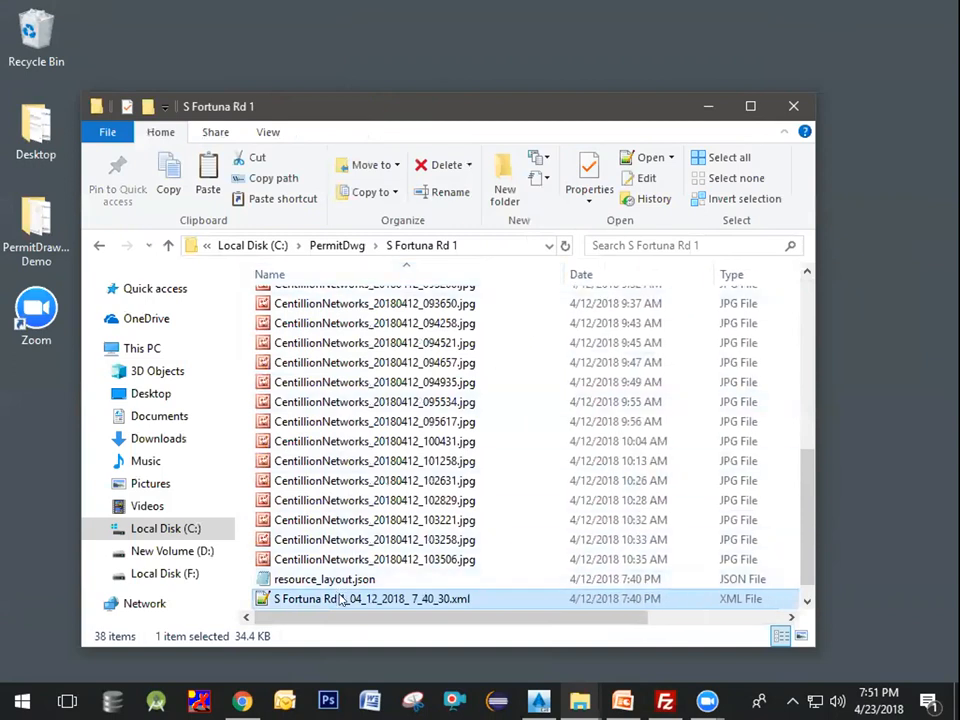
pyautogui.doubleClick(340, 598)
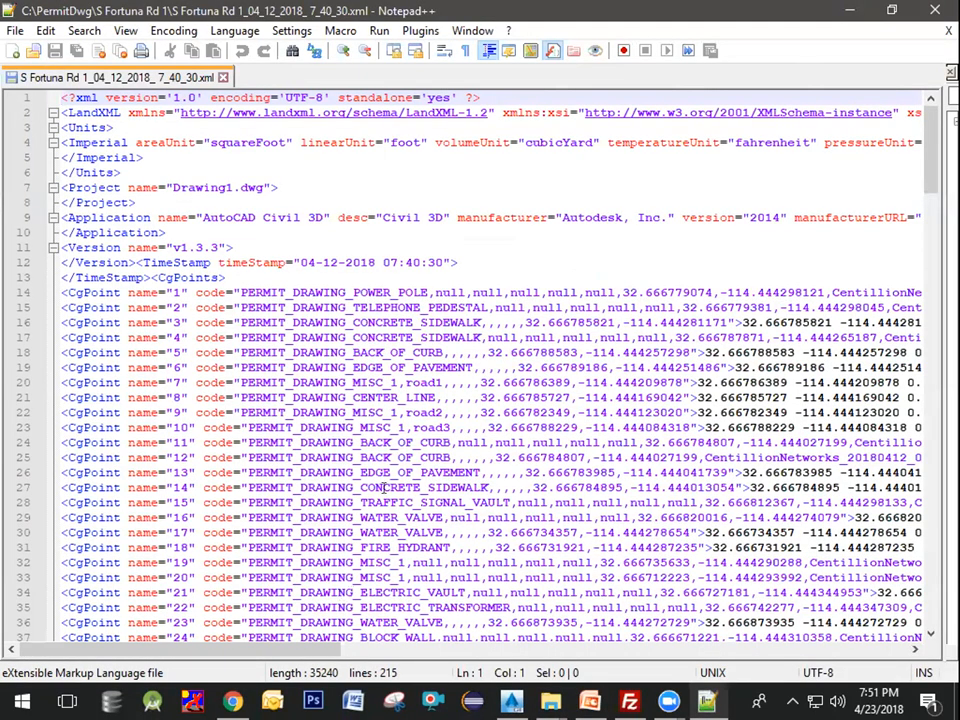
# Step: Examine the latitude and longitude values in the first CgPoint line
pyautogui.click(365, 270)
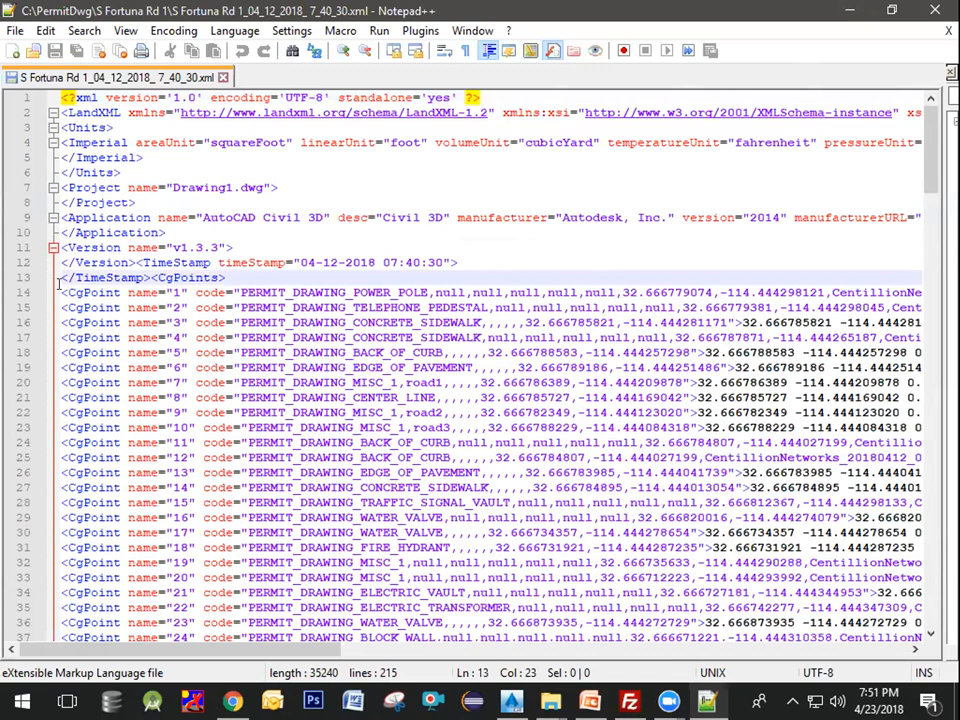
pyautogui.moveTo(60, 290); pyautogui.dragTo(600, 292)
pyautogui.click(623, 292)
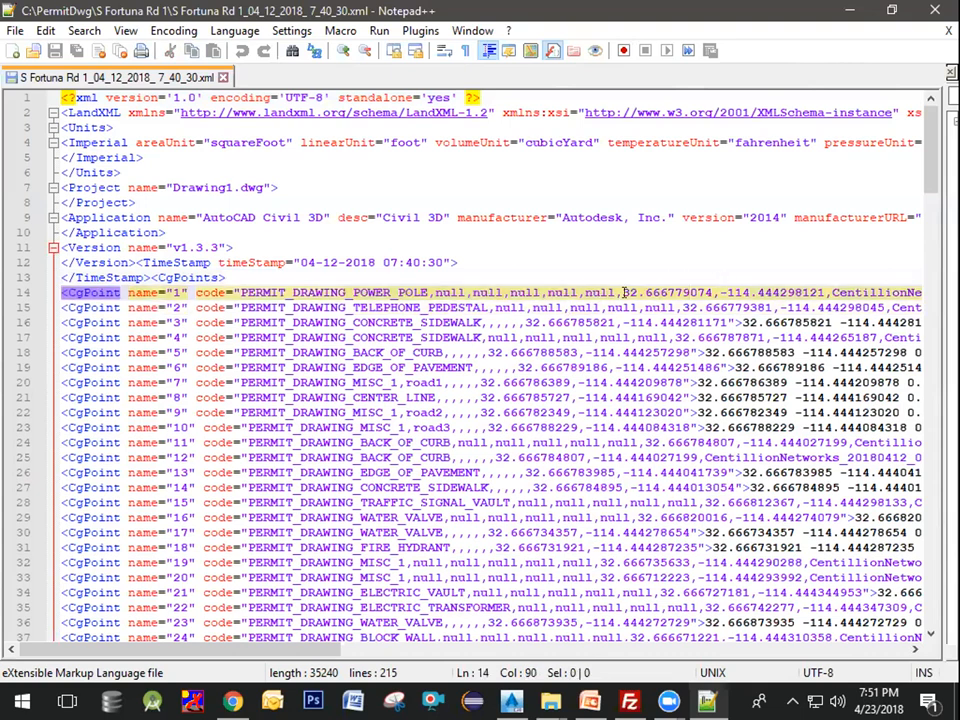
pyautogui.click(620, 291)
pyautogui.moveTo(620, 285); pyautogui.dragTo(822, 291)
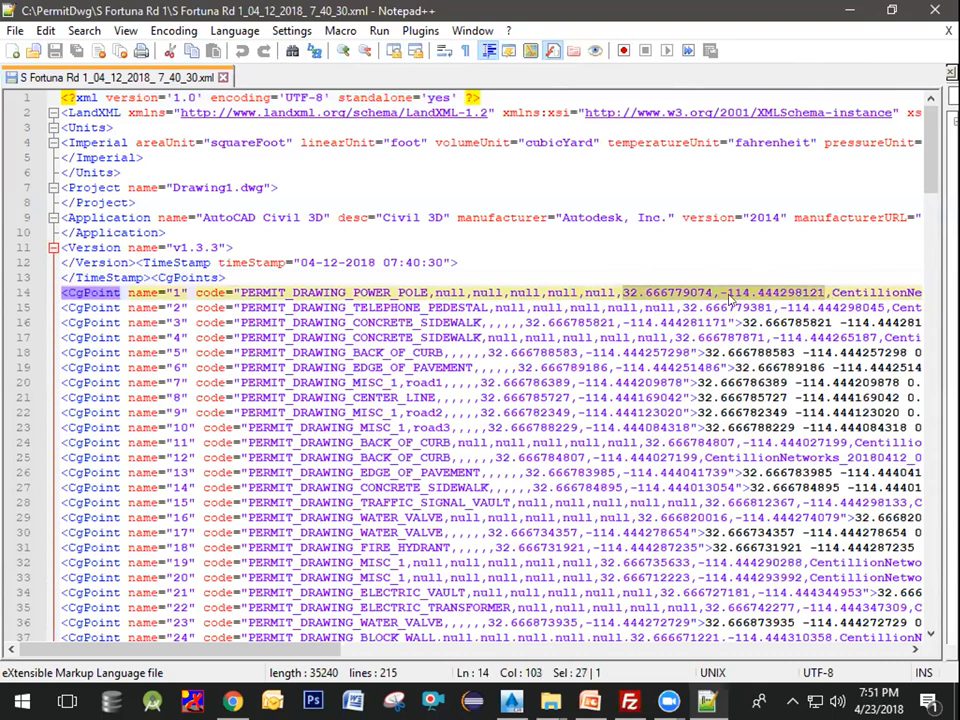
pyautogui.click(622, 284)
pyautogui.moveTo(622, 290); pyautogui.dragTo(706, 291)
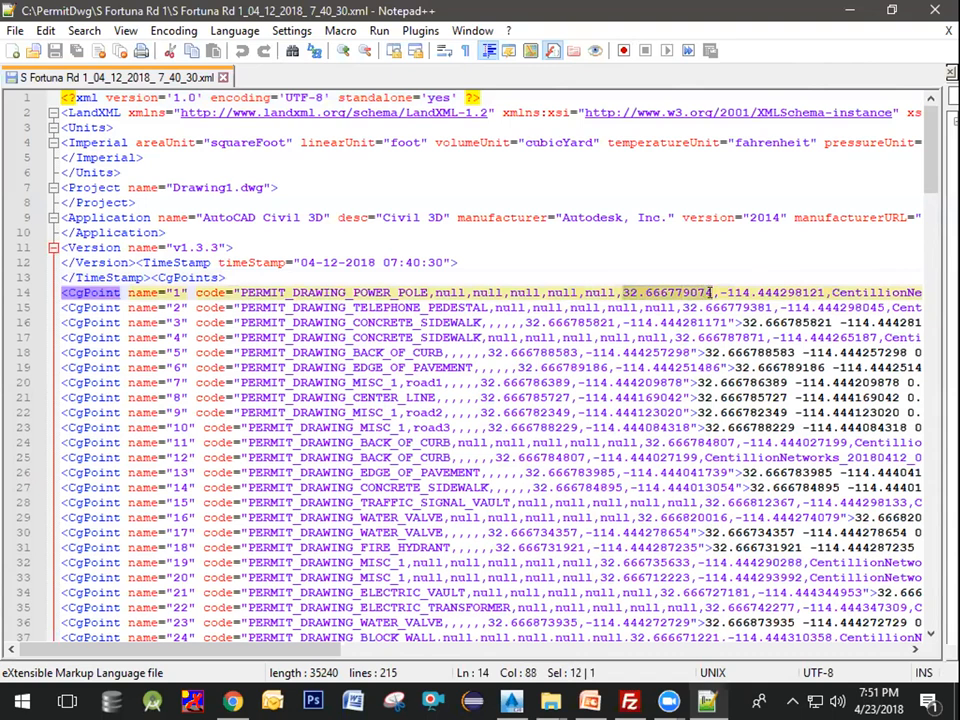
pyautogui.click(709, 292)
pyautogui.moveTo(710, 292); pyautogui.dragTo(785, 292)
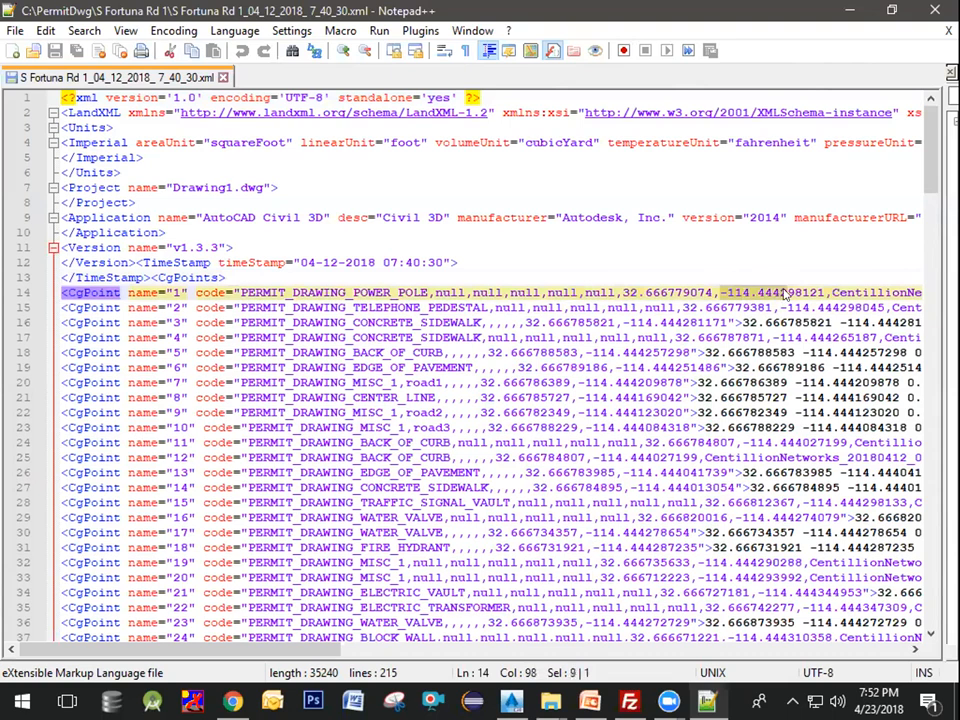
pyautogui.click(796, 290)
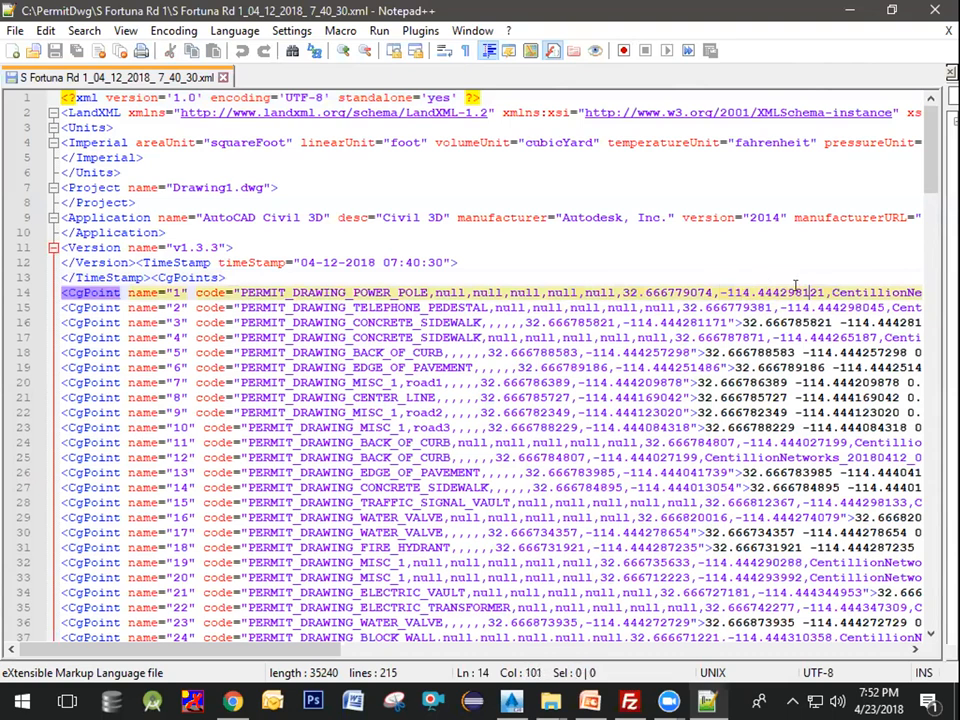
# Step: Select and copy the coordinate pair 32.666779074 -114.444298121 near the end of the first CgPoint line
pyautogui.press('Right')
pyautogui.press('Right')
pyautogui.press('Right')
pyautogui.press('Right')
pyautogui.press('Right')
pyautogui.press('Right')
pyautogui.press('Right')
pyautogui.press('Right')
pyautogui.press('Right')
pyautogui.press('Right')
pyautogui.press('Right')
pyautogui.press('Right')
pyautogui.press('Right')
pyautogui.press('Right')
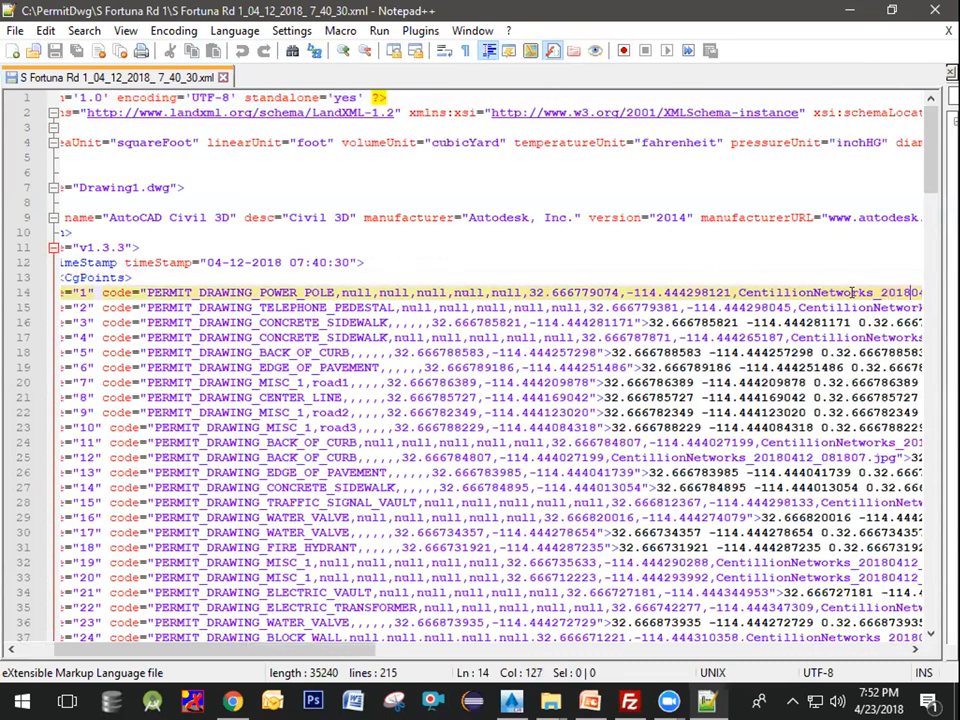
pyautogui.press('Right')
pyautogui.press('Right')
pyautogui.press('Right')
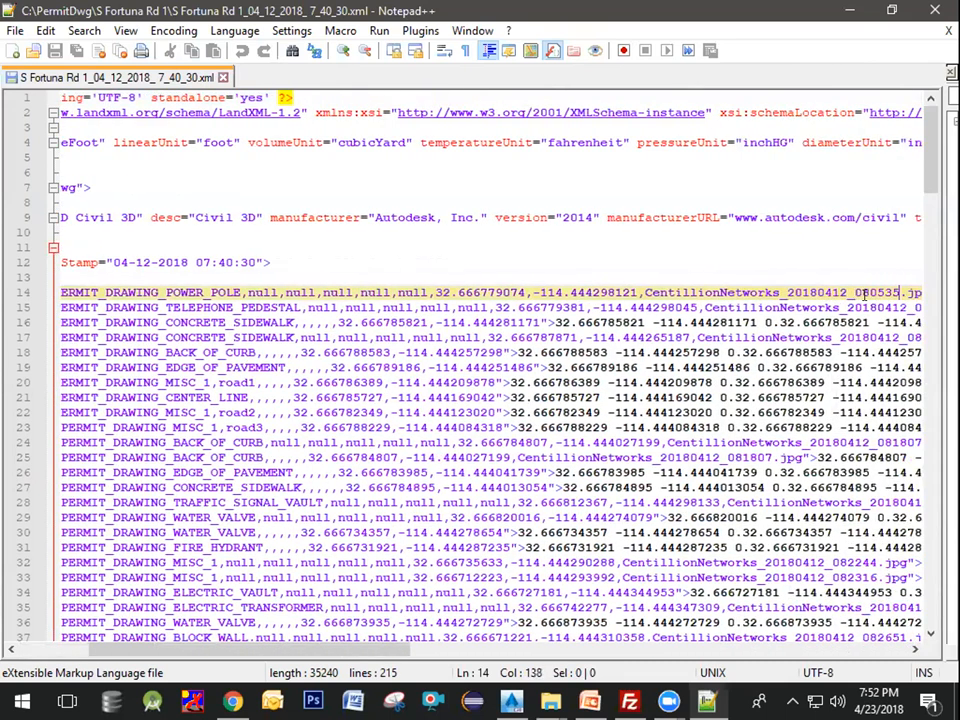
pyautogui.press('Right')
pyautogui.press('Right')
pyautogui.press('Right')
pyautogui.press('Right')
pyautogui.press('Right')
pyautogui.press('Right')
pyautogui.press('Right')
pyautogui.press('Right')
pyautogui.press('Right')
pyautogui.press('Right')
pyautogui.press('Right')
pyautogui.press('Right')
pyautogui.press('Right')
pyautogui.press('Right')
pyautogui.press('Right')
pyautogui.press('Right')
pyautogui.press('Right')
pyautogui.press('Right')
pyautogui.press('Right')
pyautogui.press('Right')
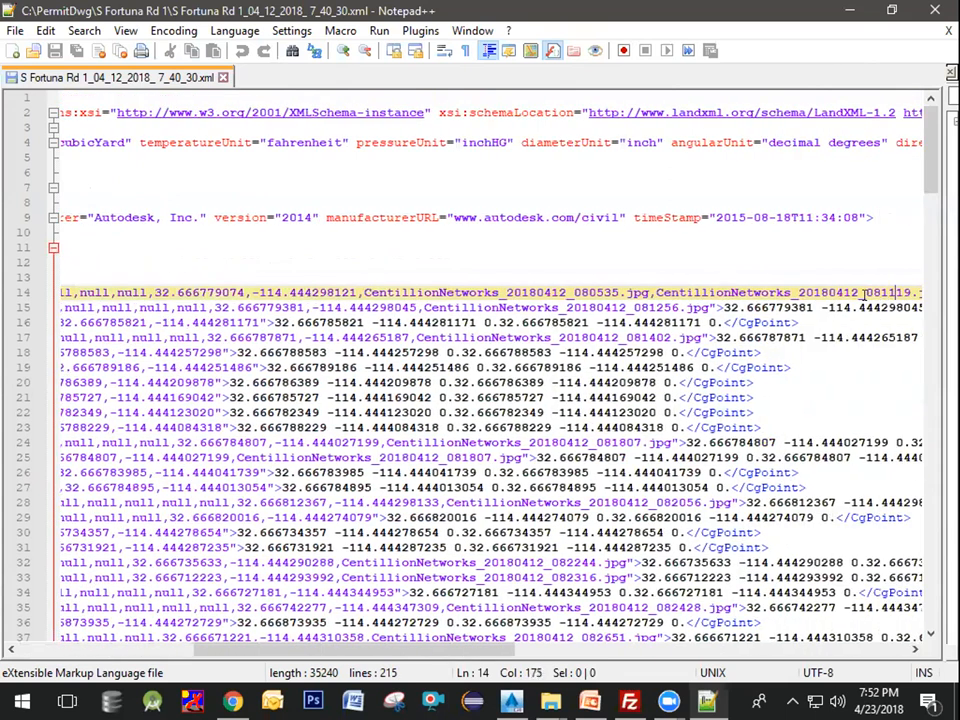
pyautogui.press('Right')
pyautogui.press('Right')
pyautogui.press('Right')
pyautogui.press('Right')
pyautogui.press('Right')
pyautogui.press('Right')
pyautogui.press('Right')
pyautogui.press('Right')
pyautogui.press('Right')
pyautogui.press('Right')
pyautogui.press('Right')
pyautogui.press('Right')
pyautogui.press('Right')
pyautogui.press('Right')
pyautogui.press('Right')
pyautogui.press('Right')
pyautogui.press('Right')
pyautogui.press('Right')
pyautogui.press('Right')
pyautogui.press('Right')
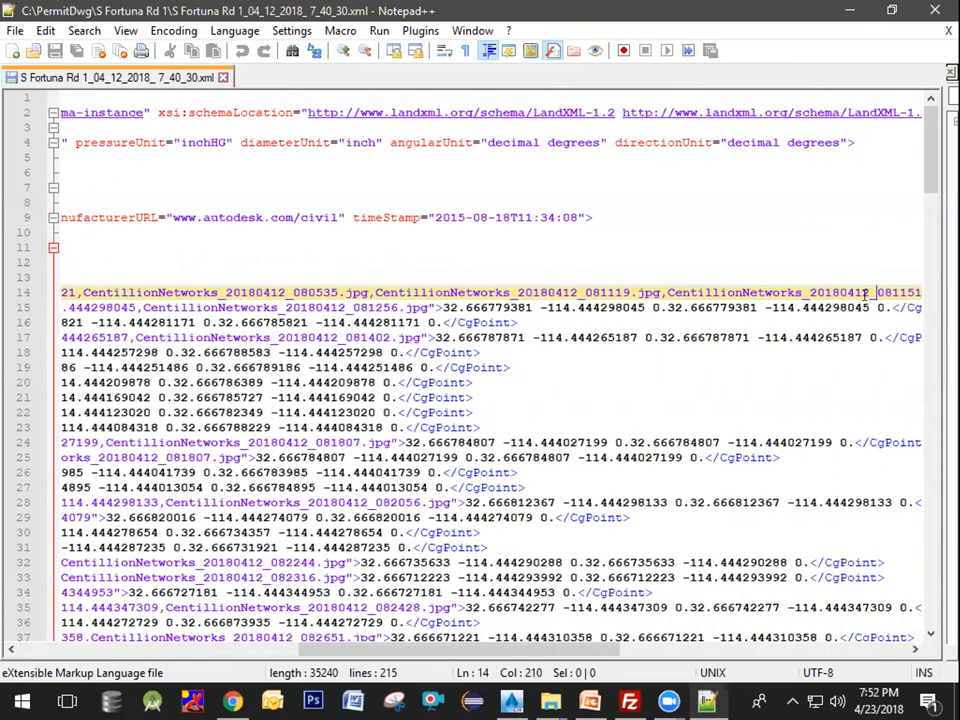
pyautogui.press('Right')
pyautogui.press('Right')
pyautogui.press('Right')
pyautogui.press('Right')
pyautogui.press('Right')
pyautogui.press('Right')
pyautogui.press('Right')
pyautogui.press('Right')
pyautogui.press('Right')
pyautogui.press('Right')
pyautogui.press('Right')
pyautogui.press('Right')
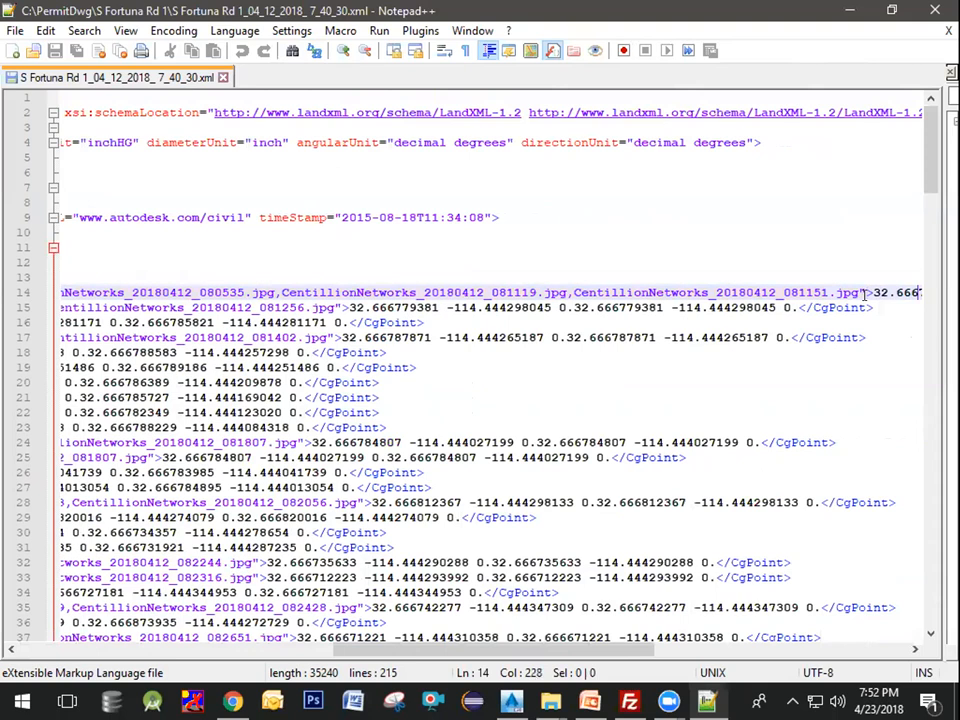
pyautogui.press('Right')
pyautogui.press('Right')
pyautogui.press('Right')
pyautogui.press('Right')
pyautogui.press('Right')
pyautogui.press('Right')
pyautogui.press('Right')
pyautogui.press('Right')
pyautogui.press('Right')
pyautogui.press('Right')
pyautogui.press('Right')
pyautogui.press('Right')
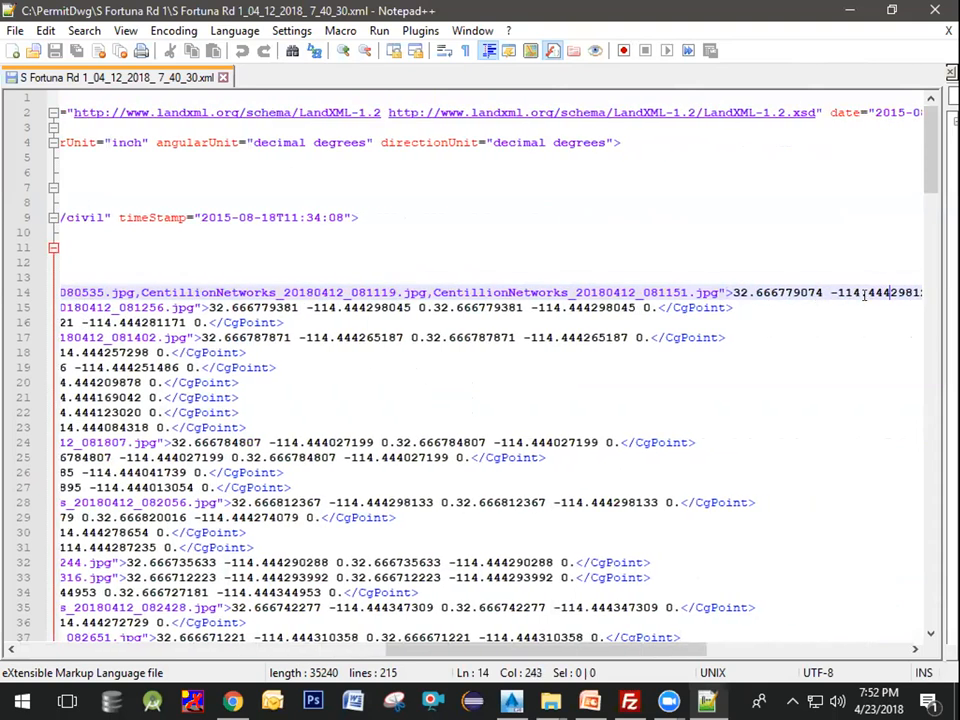
pyautogui.press('Right')
pyautogui.press('Right')
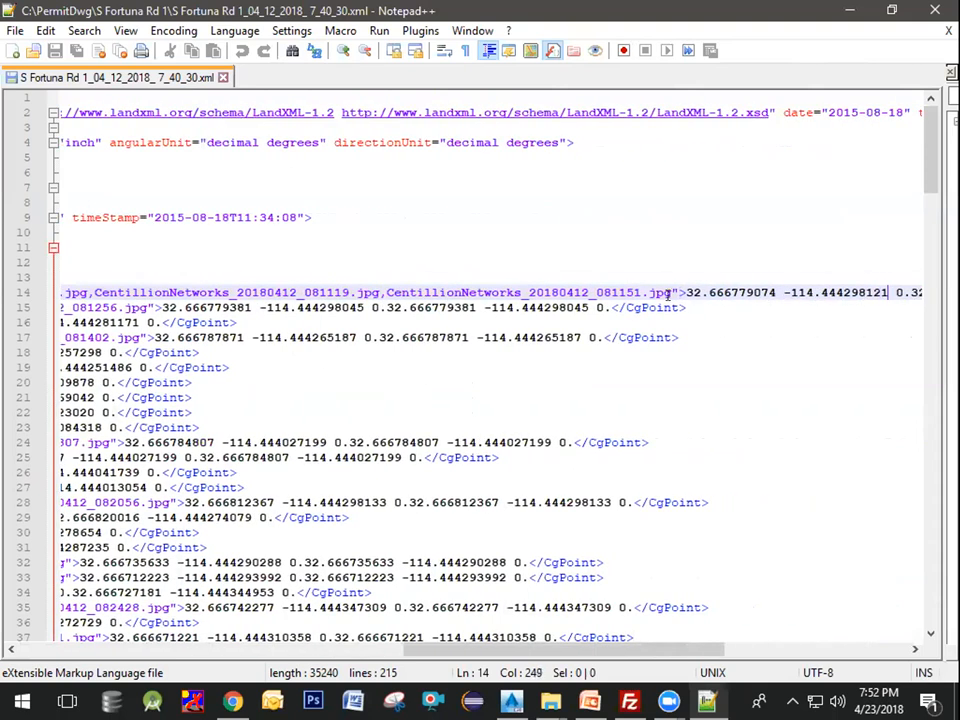
pyautogui.moveTo(686, 292); pyautogui.dragTo(887, 292)
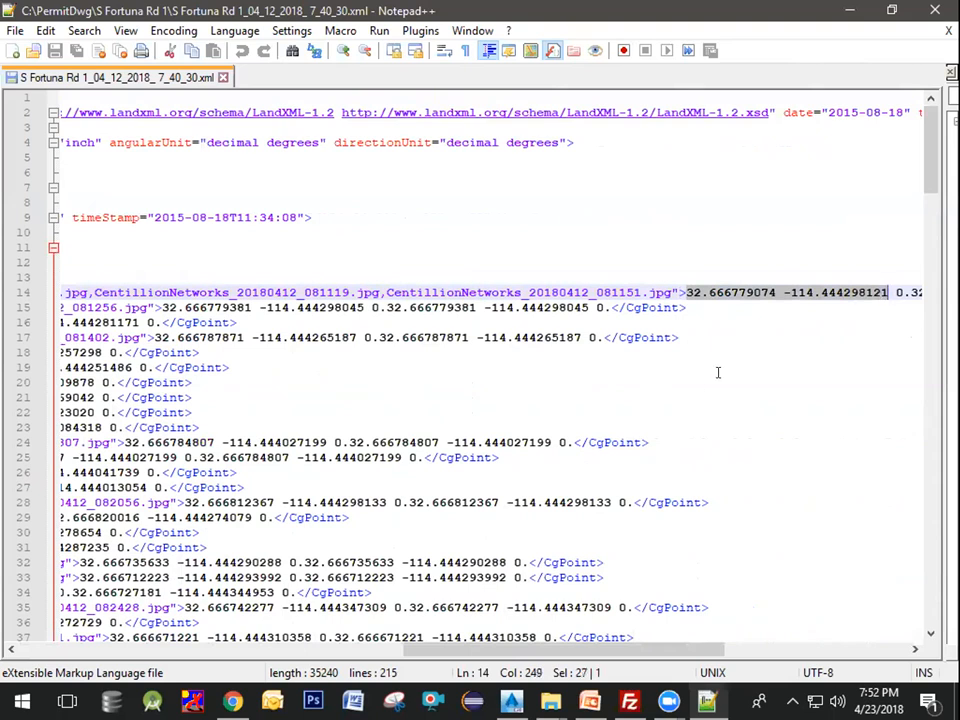
# Step: Minimize the editor and close the File Explorer window
pyautogui.click(848, 11)
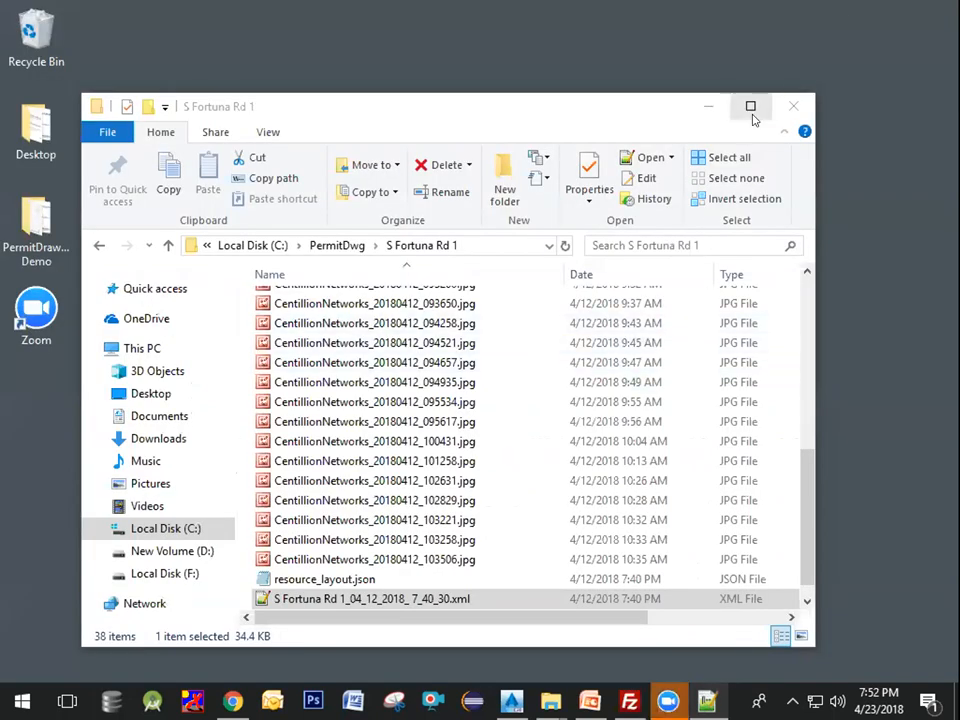
pyautogui.click(793, 106)
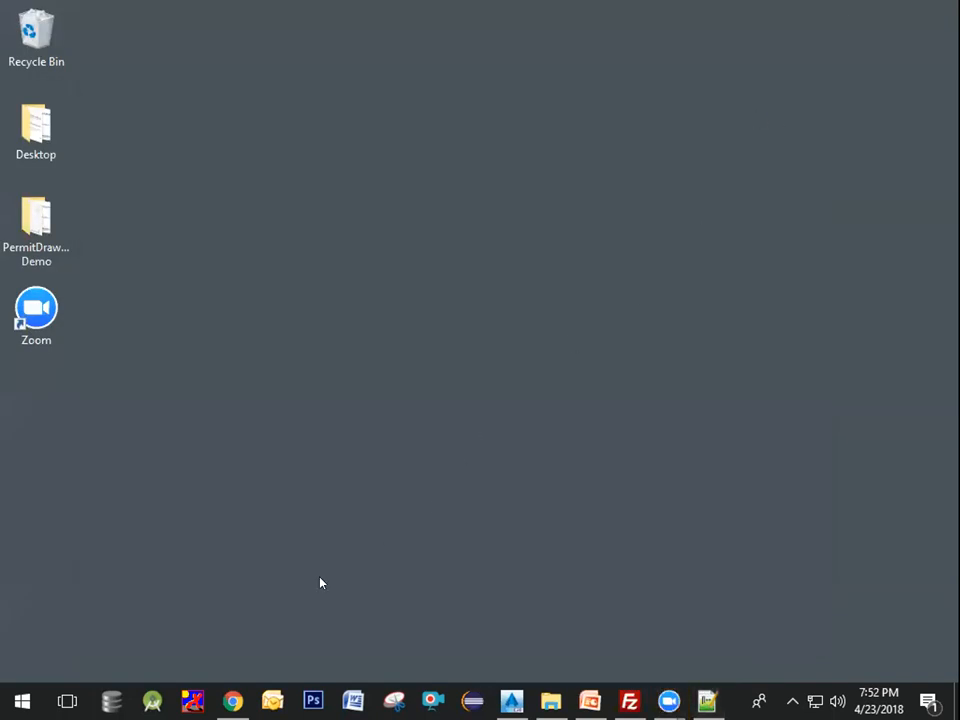
# Step: Open Google Maps in the browser through a Google search for google maps
pyautogui.click(232, 700)
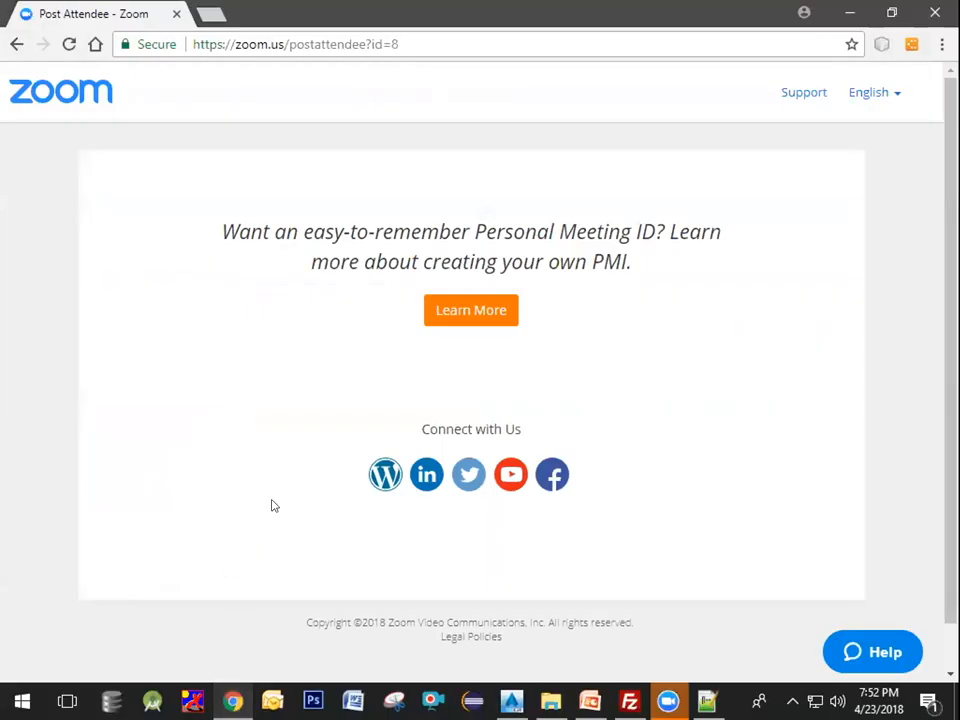
pyautogui.click(207, 14)
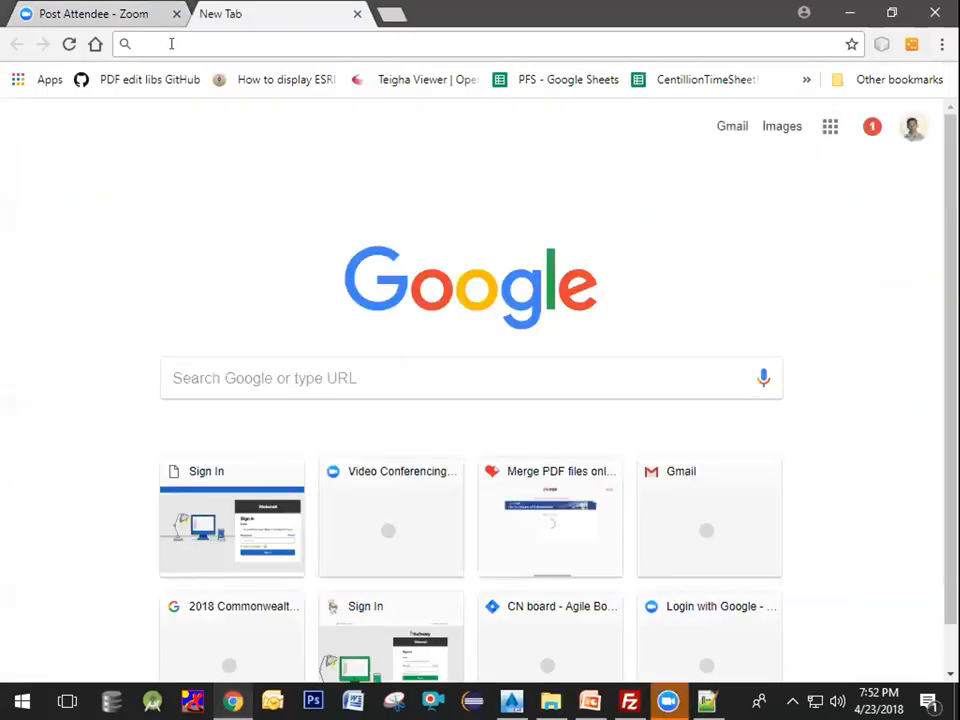
pyautogui.write('google maps')
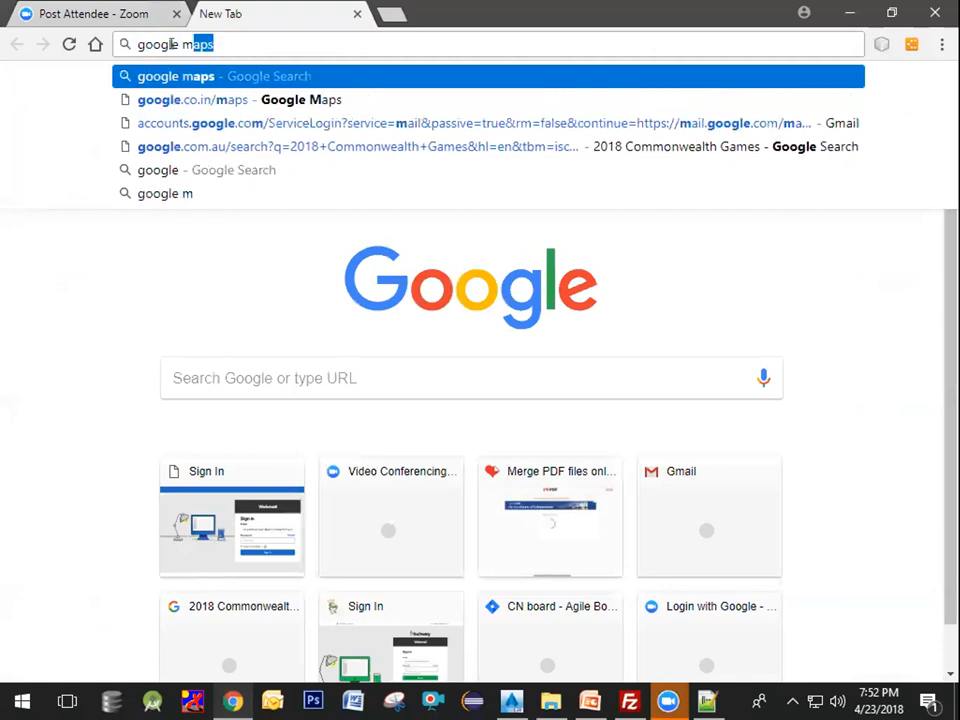
pyautogui.press('Return')
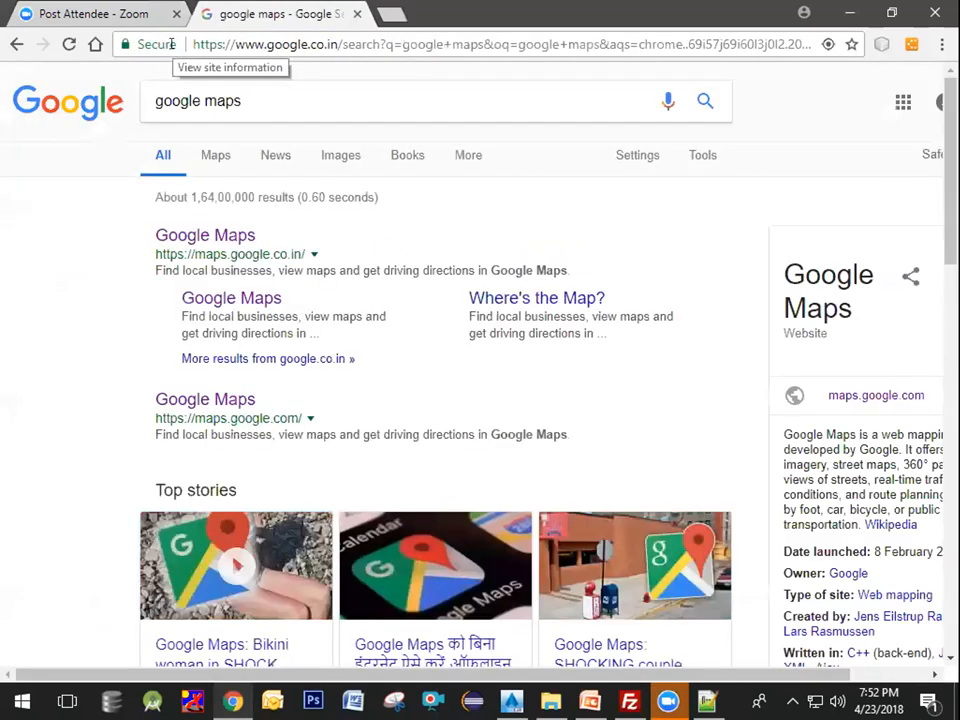
pyautogui.click(195, 236)
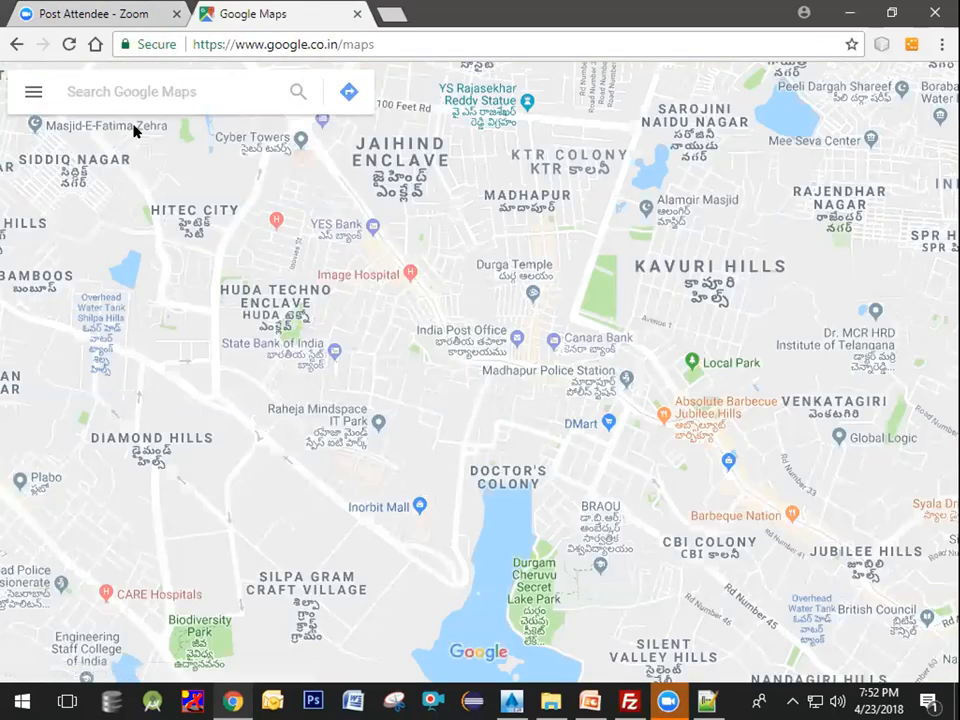
# Step: Search Google Maps for the pasted coordinates 32.666779074, -114.444298121
pyautogui.click(95, 78)
pyautogui.write('32.666779074 -114.444298121')
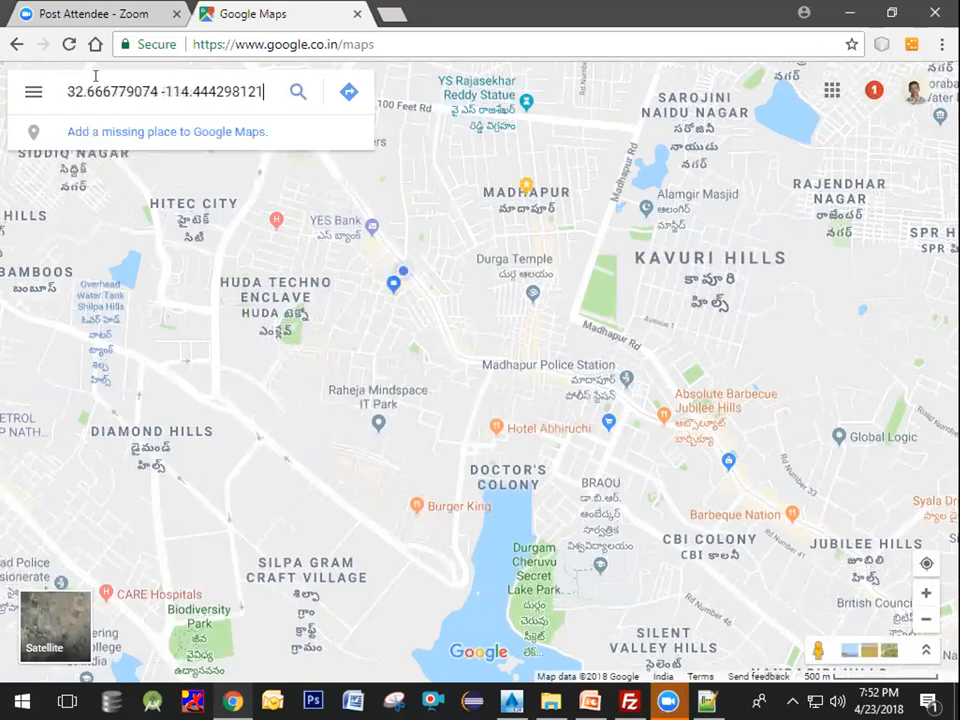
pyautogui.click(158, 88)
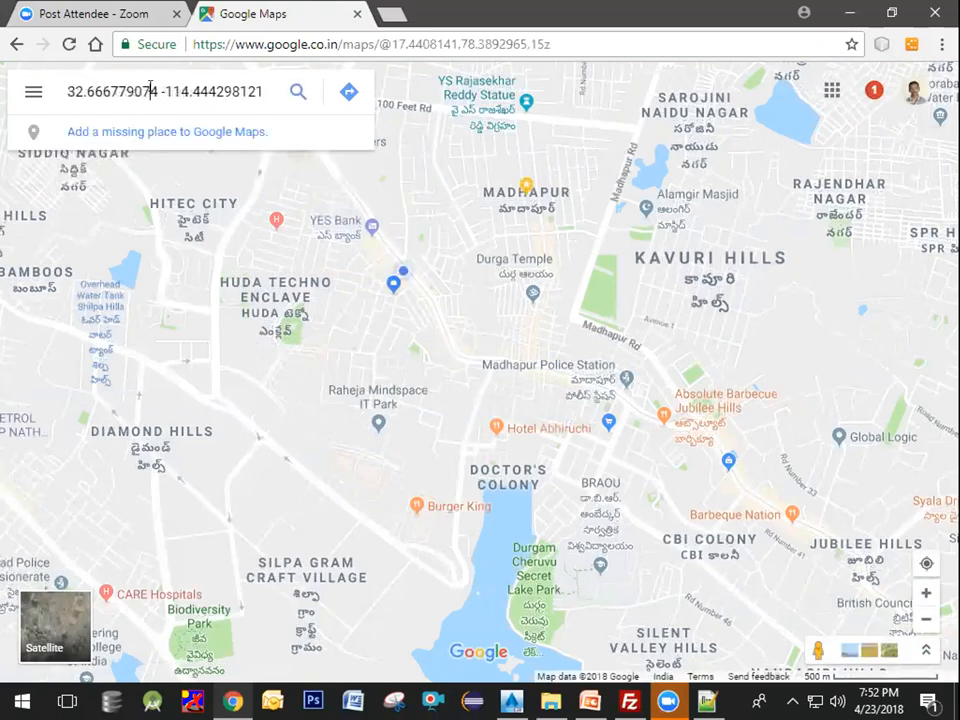
pyautogui.write(',')
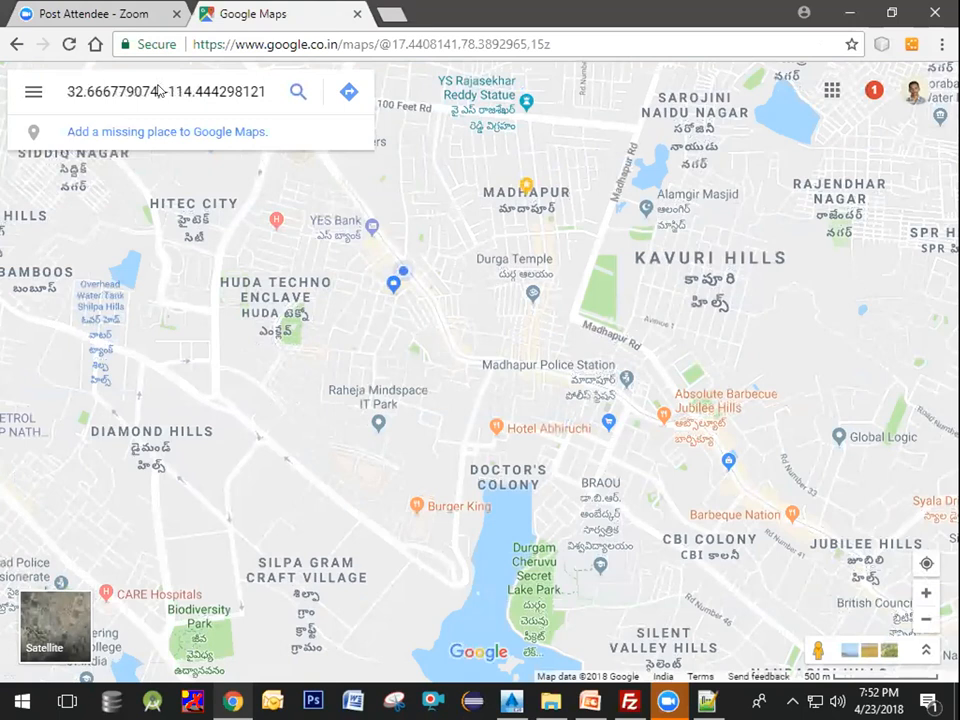
pyautogui.press('Return')
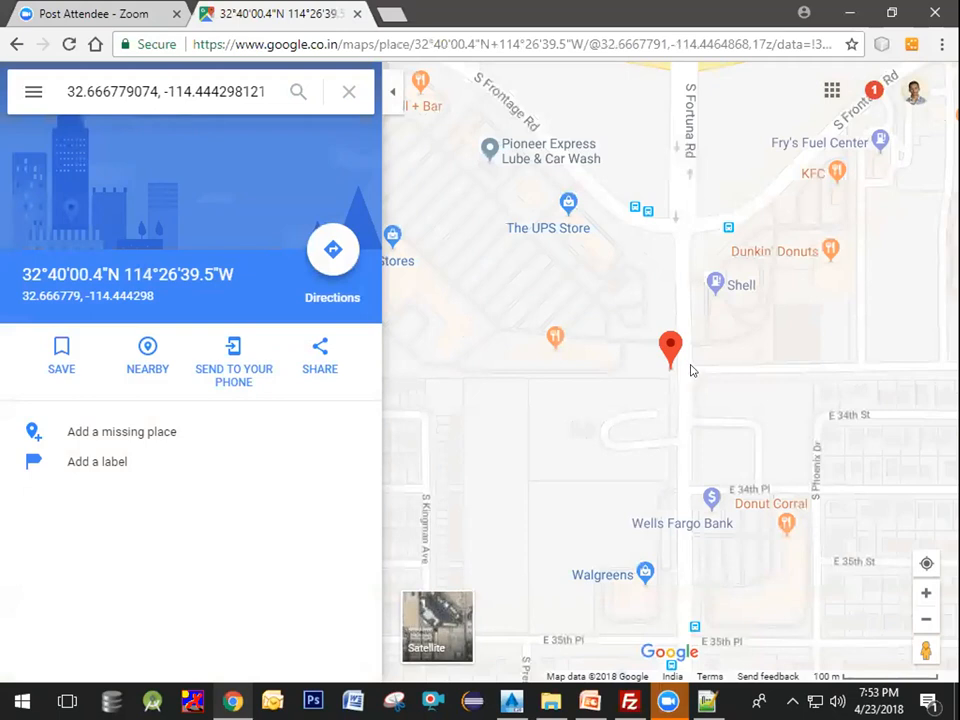
# Step: Zoom out on the map around the located pin
pyautogui.moveTo(683, 373); pyautogui.dragTo(676, 386)
pyautogui.scroll(-2, 676, 386)
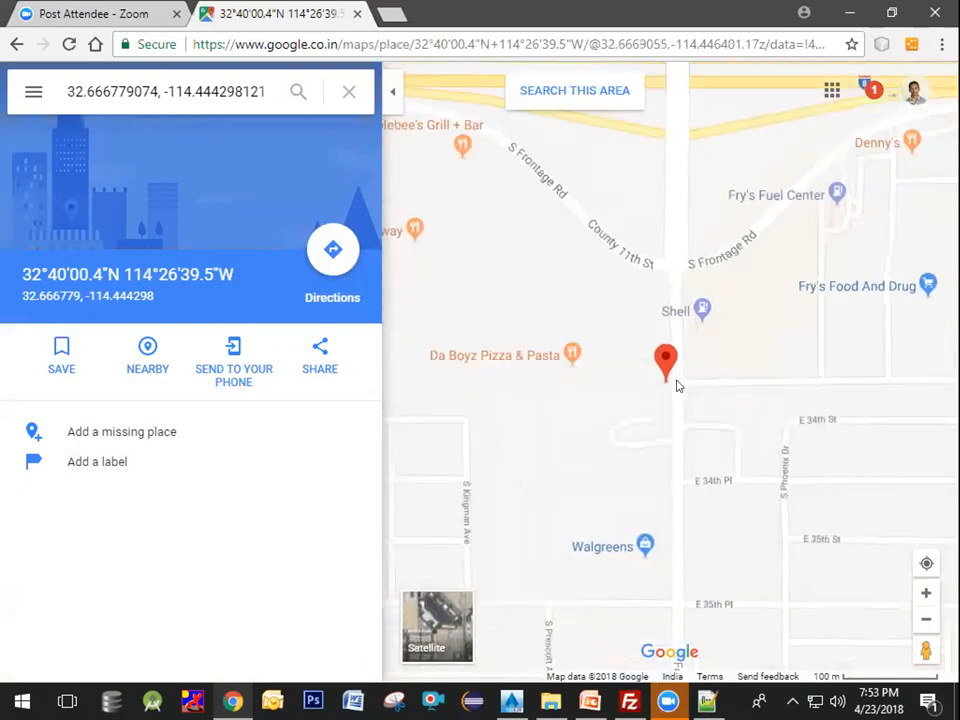
pyautogui.scroll(-4, 676, 386)
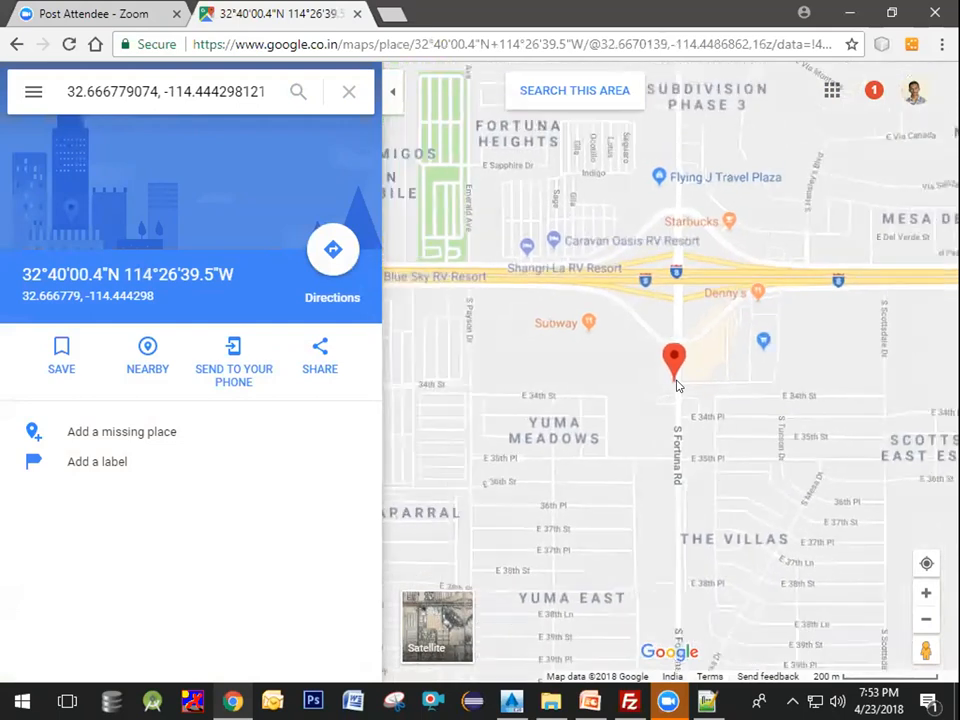
# Step: Examine where the located pin lies at regional scale near the Arizona–California border
pyautogui.scroll(-3, 676, 386)
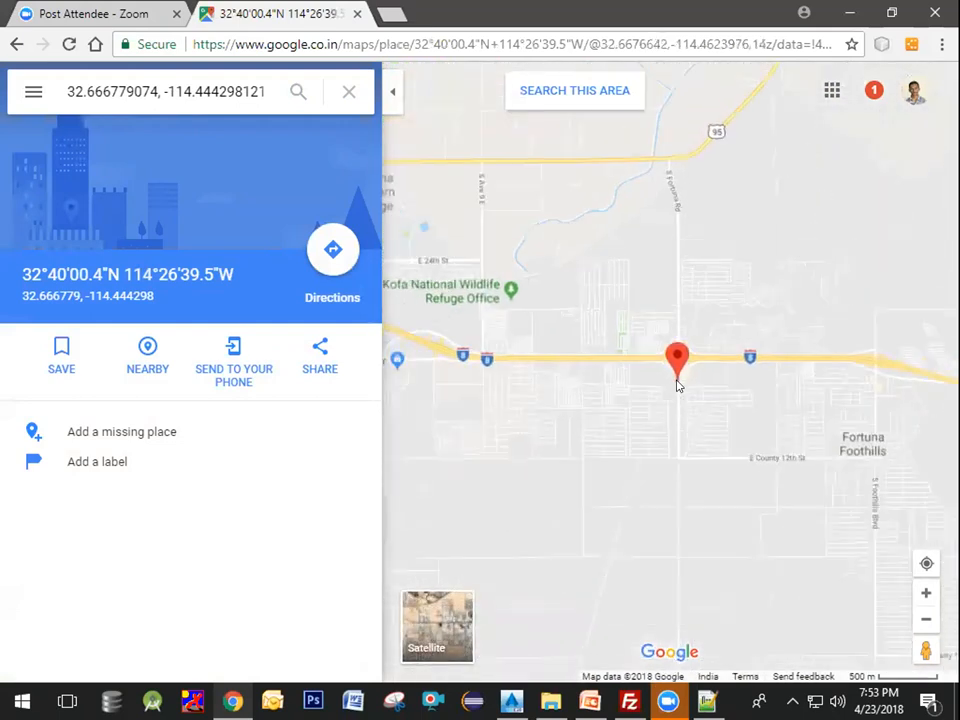
pyautogui.scroll(-4, 677, 386)
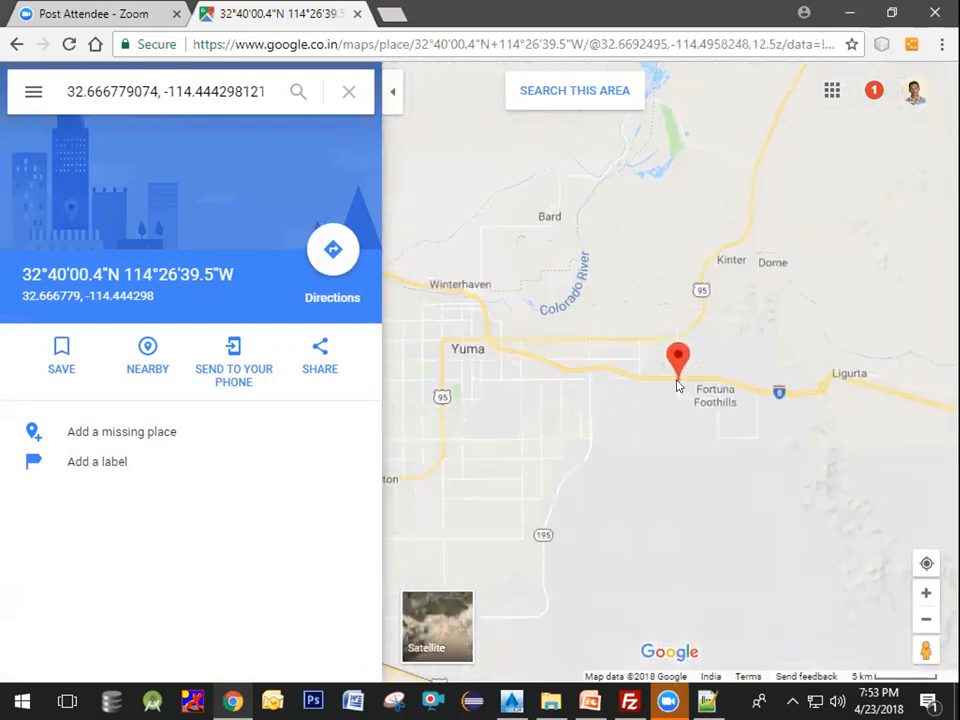
pyautogui.scroll(-2, 677, 386)
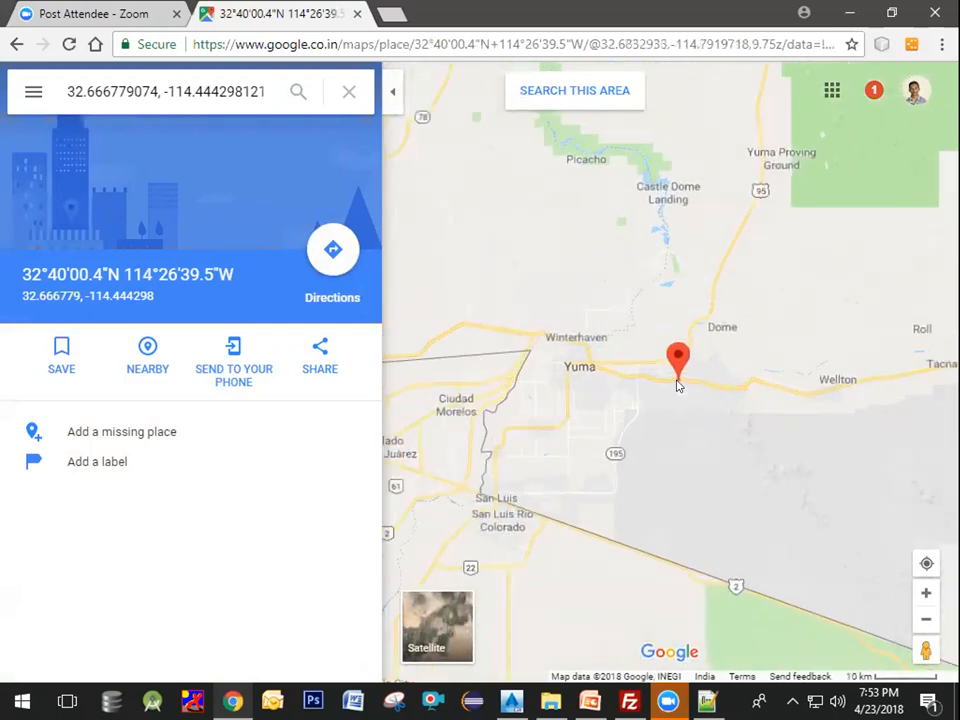
pyautogui.scroll(-5, 677, 386)
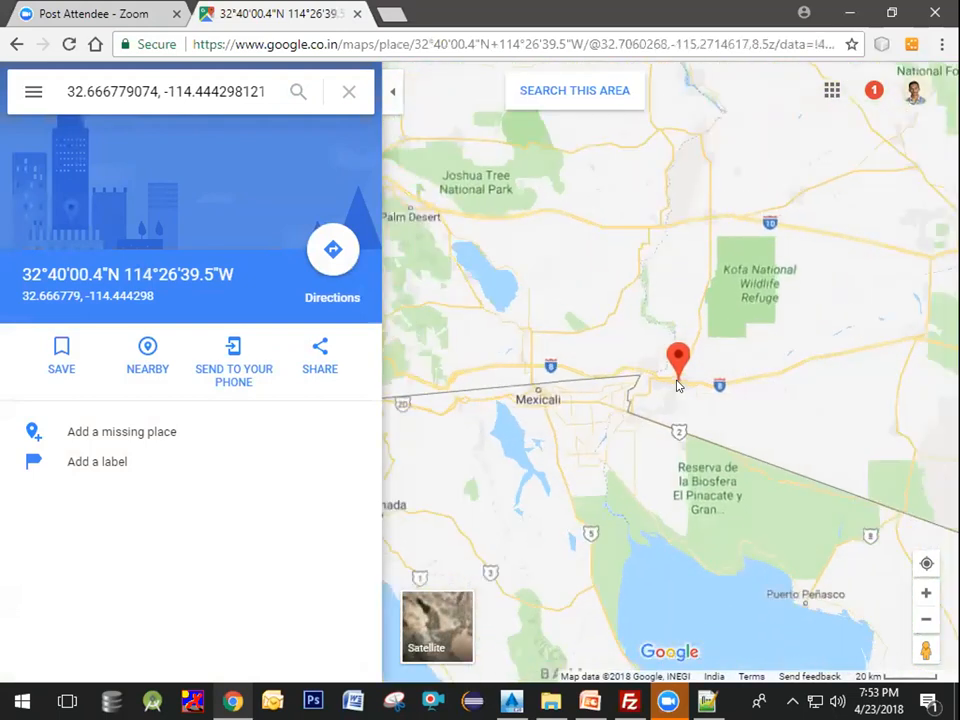
pyautogui.scroll(-3, 677, 386)
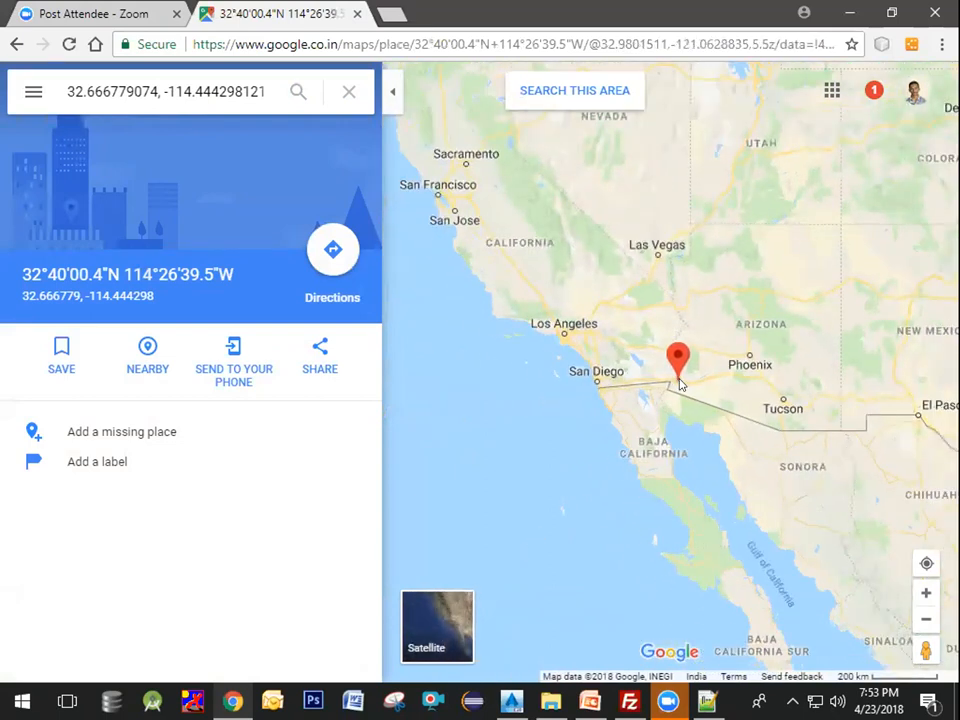
pyautogui.moveTo(693, 374); pyautogui.dragTo(641, 394)
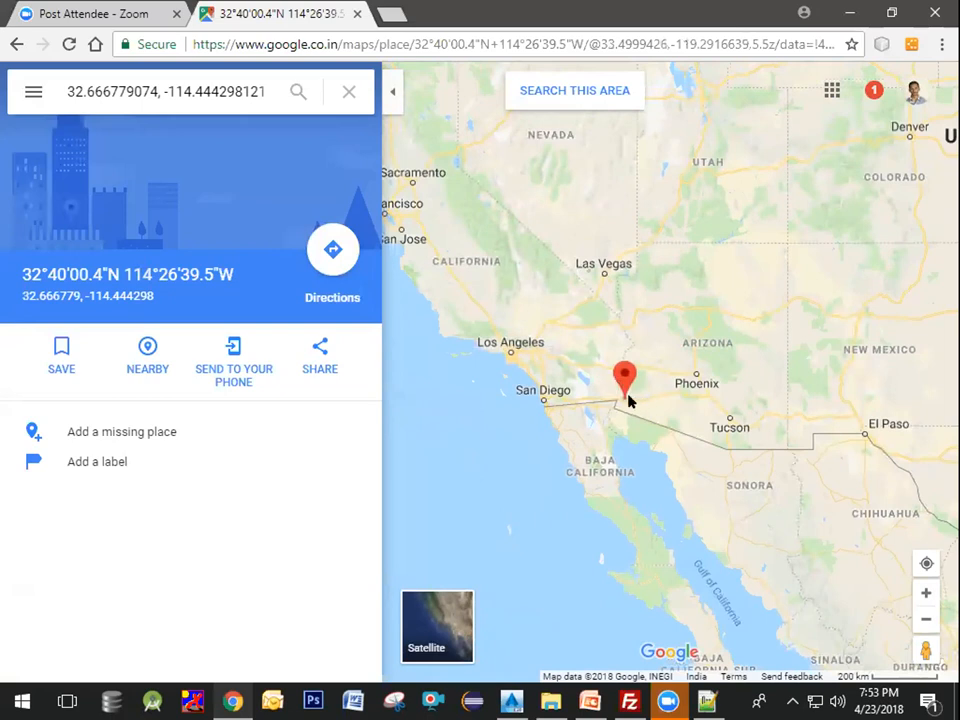
# Step: Switch to AutoCAD Civil 3D and open the Toolspace palette with the TOOLSPACE command
pyautogui.click(848, 12)
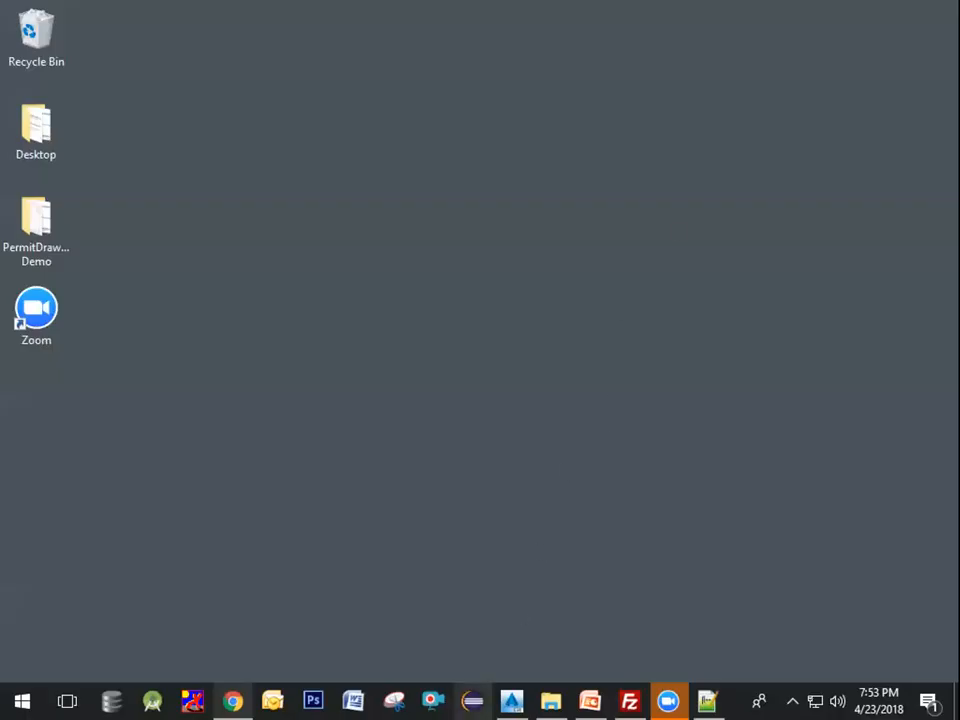
pyautogui.click(511, 700)
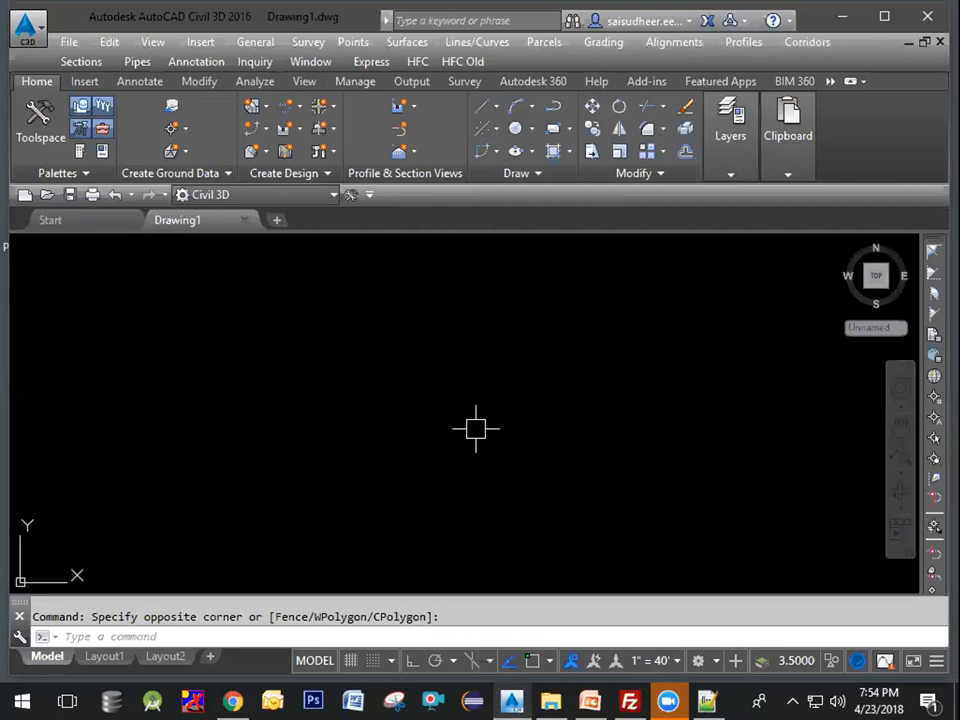
pyautogui.write('toolspa')
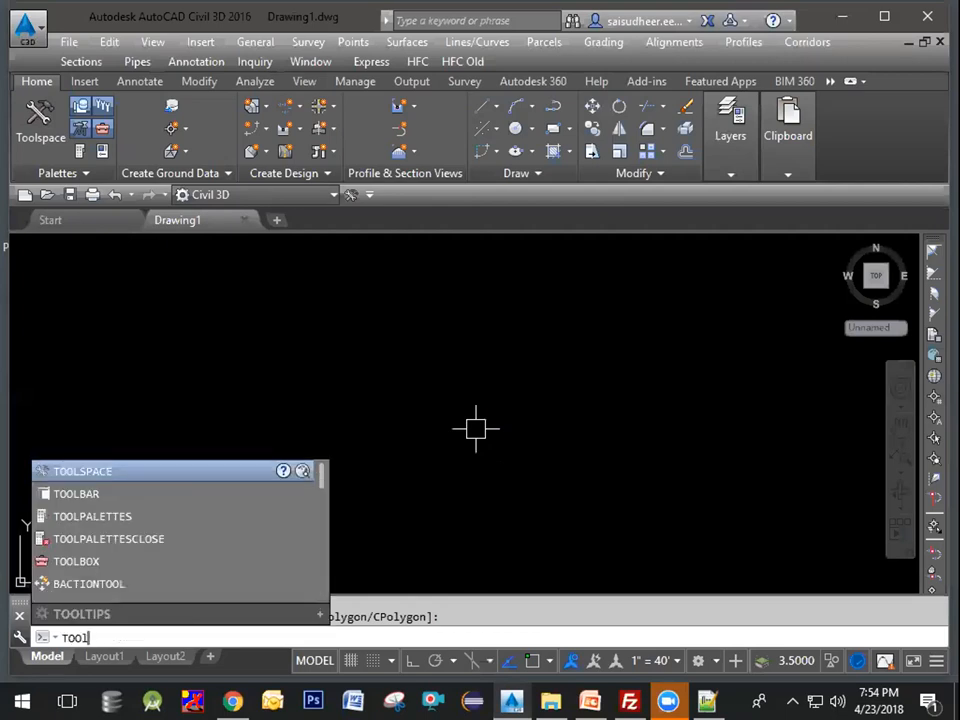
pyautogui.press('BackSpace')
pyautogui.write('CE')
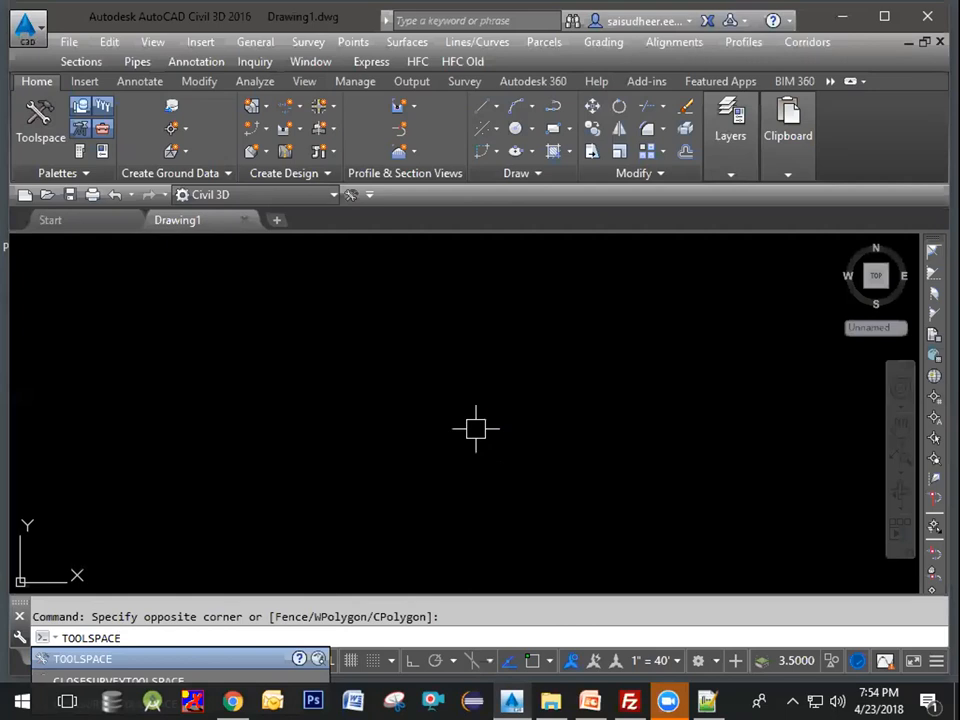
pyautogui.press('Return')
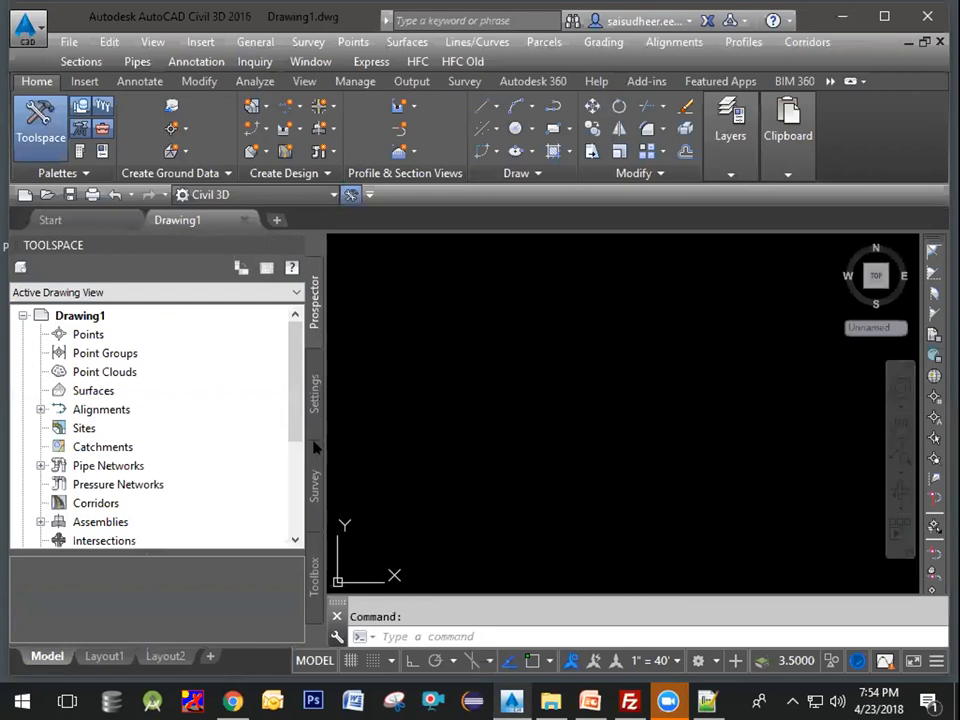
# Step: Open the Drawing Settings dialog for Drawing1 from the Toolspace Settings tree
pyautogui.click(316, 384)
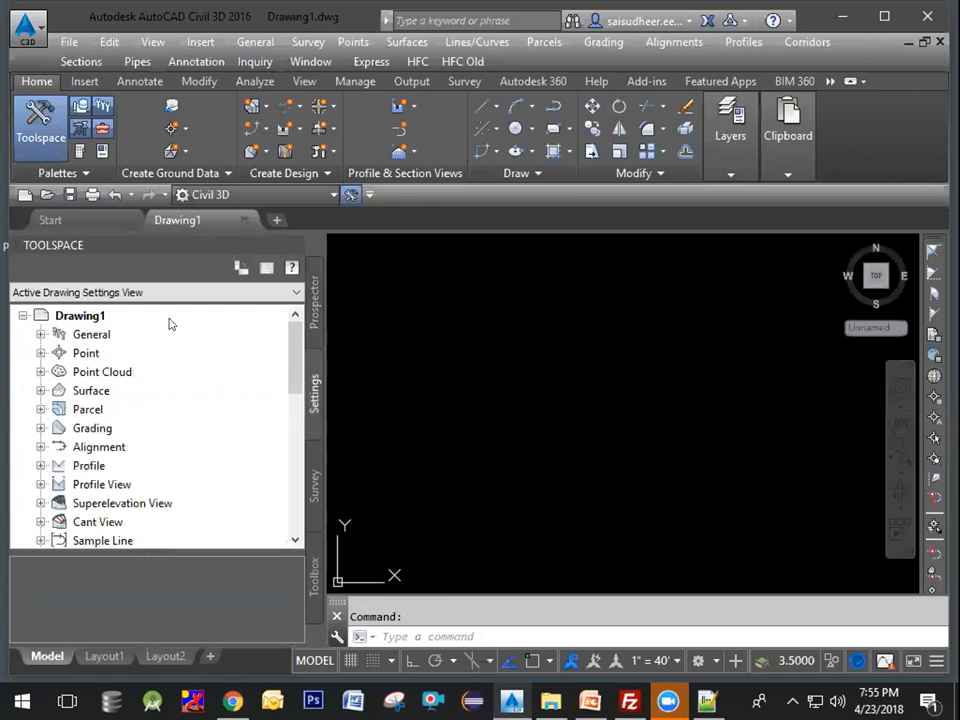
pyautogui.click(82, 316)
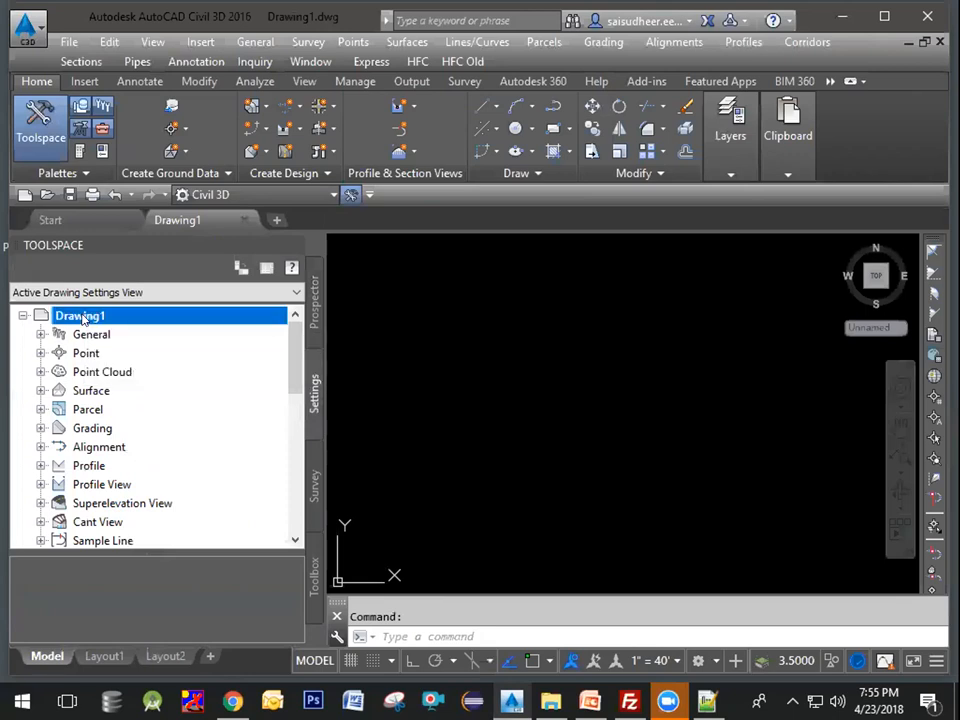
pyautogui.rightClick(82, 316)
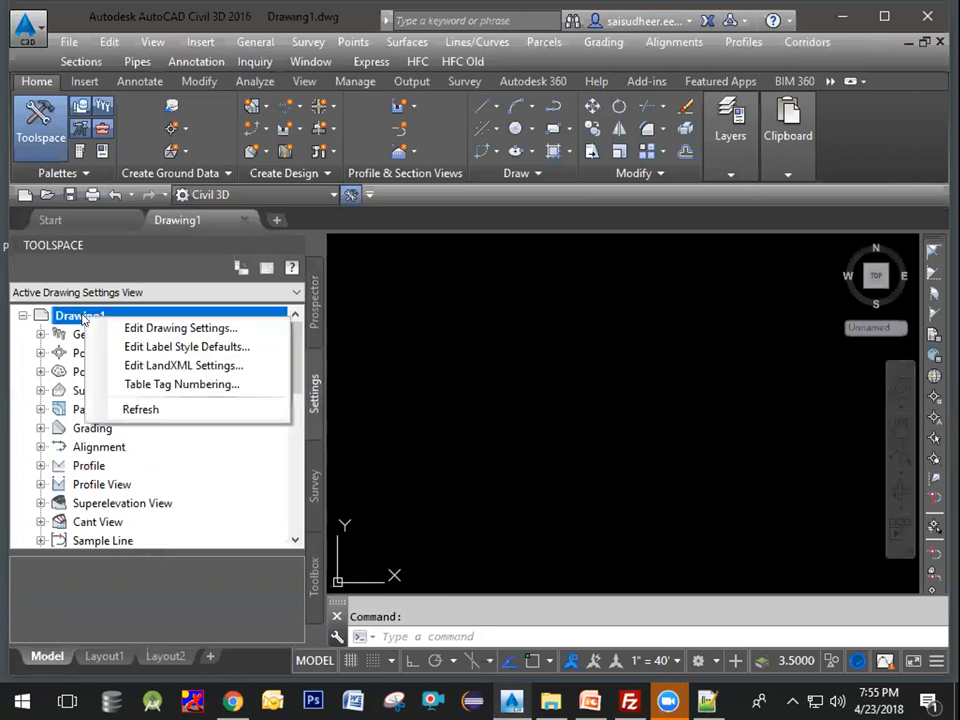
pyautogui.click(150, 328)
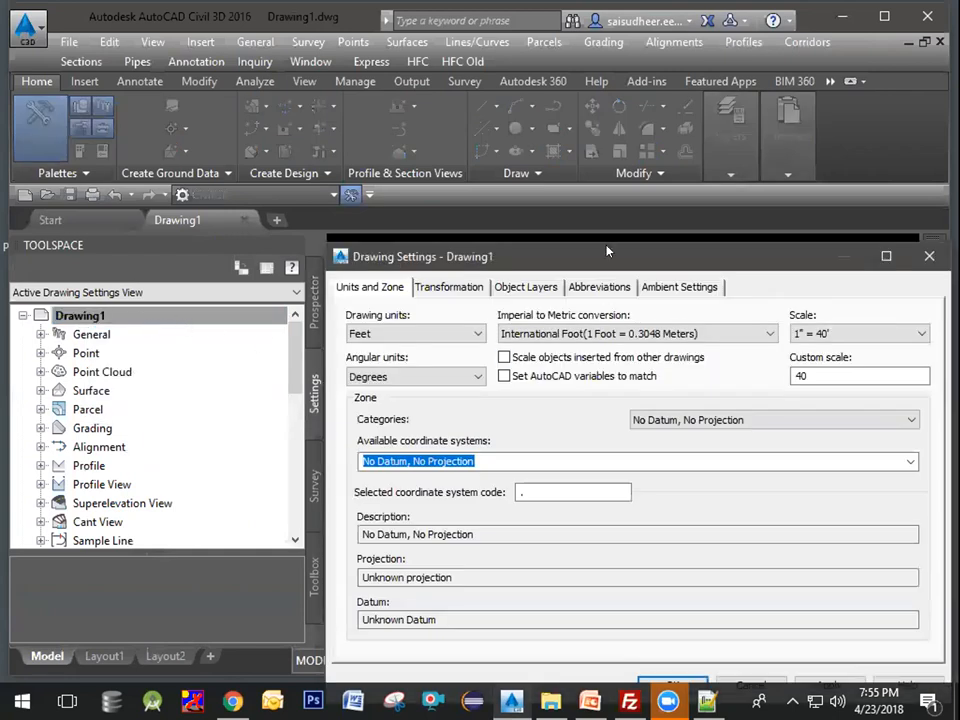
pyautogui.moveTo(606, 251); pyautogui.dragTo(486, 161)
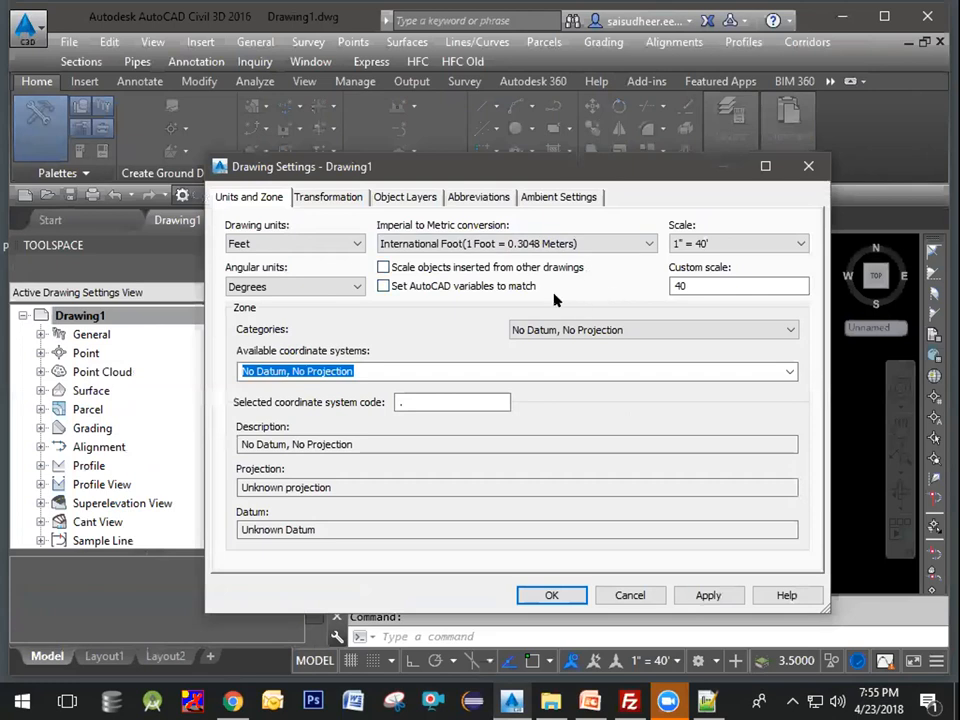
# Step: Set the zone category to USA, Arizona
pyautogui.click(585, 337)
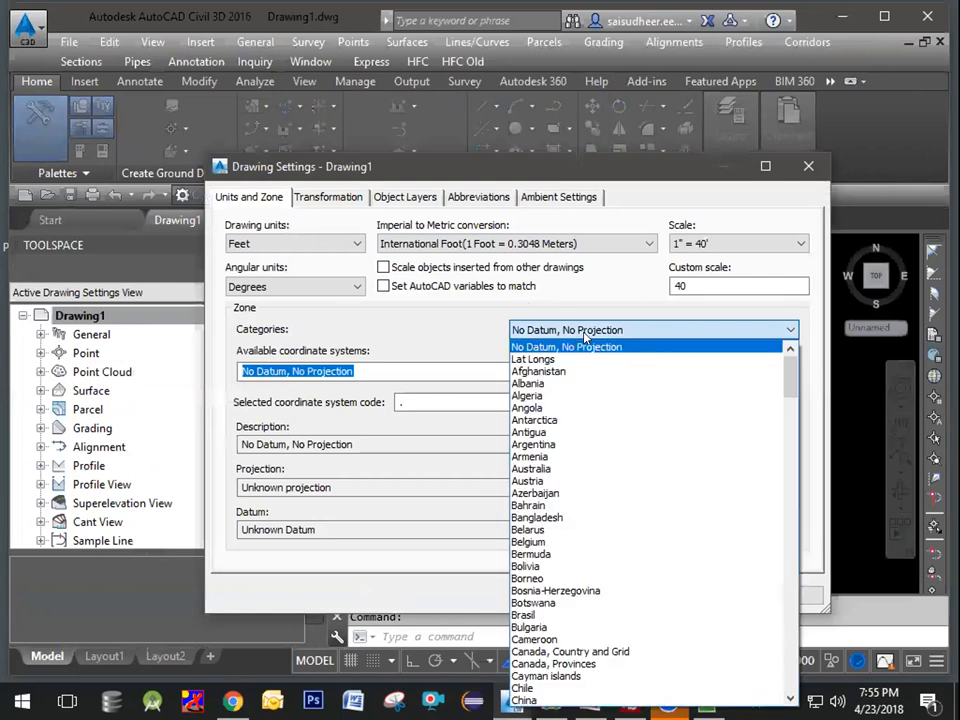
pyautogui.scroll(-2, 588, 494)
pyautogui.scroll(-16, 588, 494)
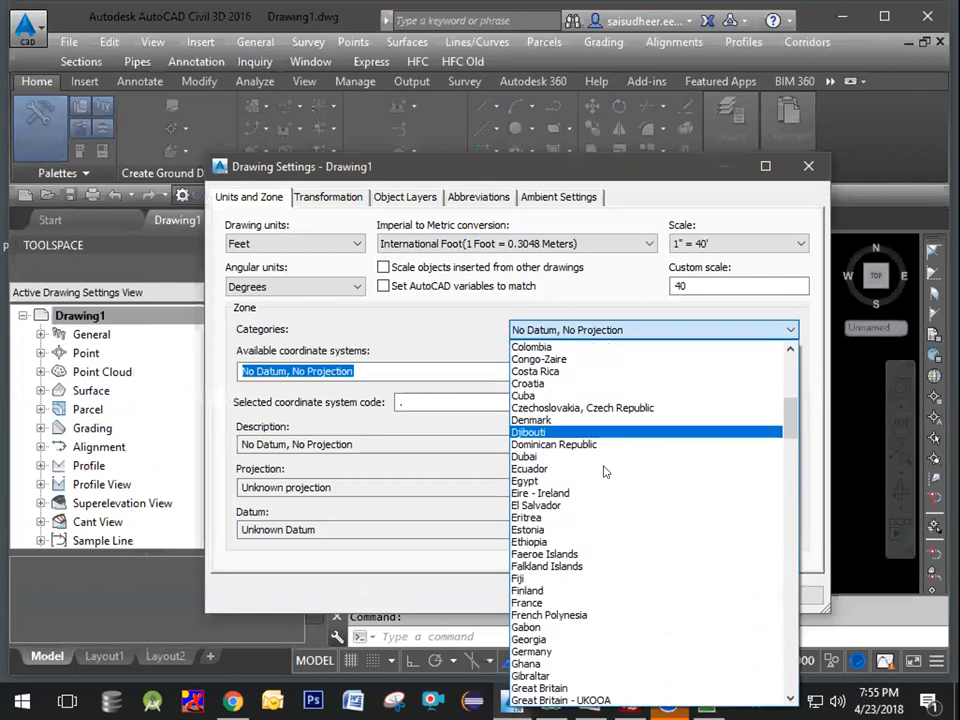
pyautogui.scroll(-12, 565, 531)
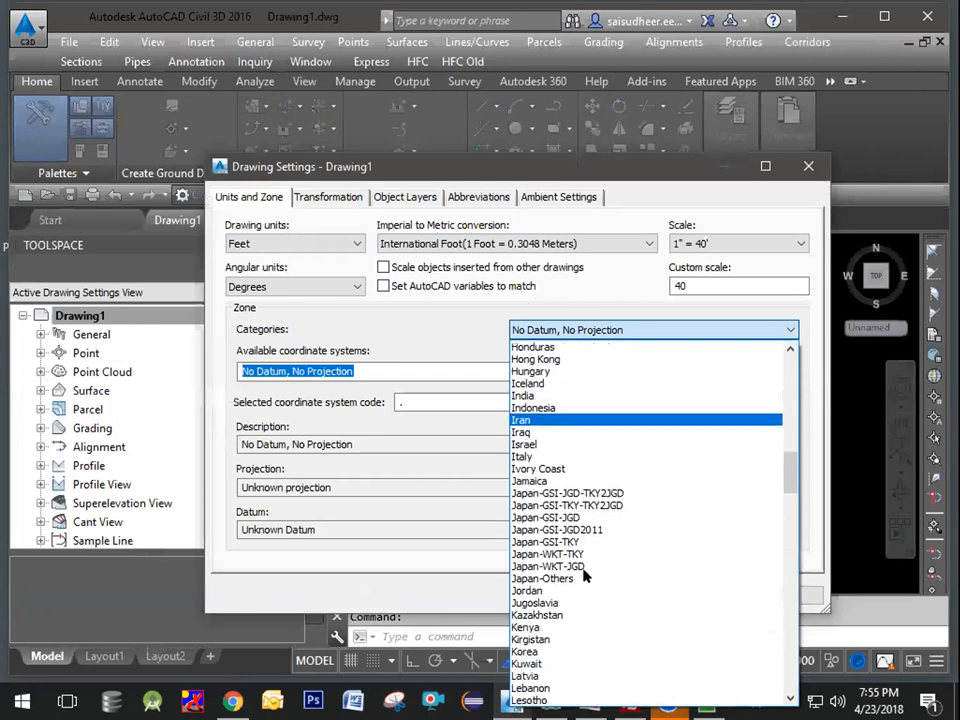
pyautogui.scroll(-20, 576, 590)
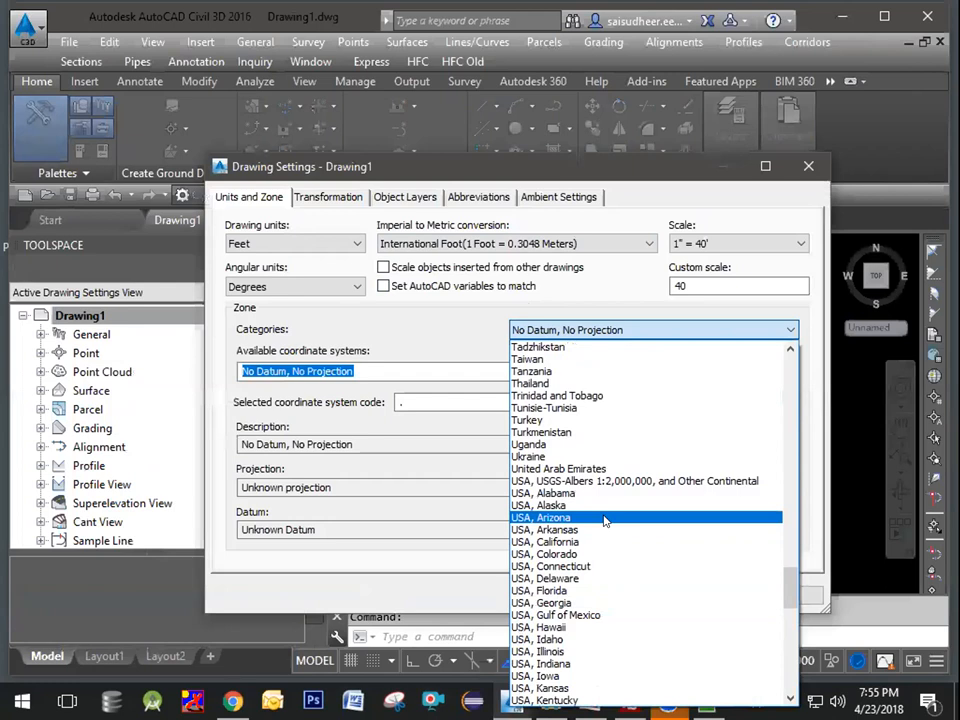
pyautogui.click(605, 519)
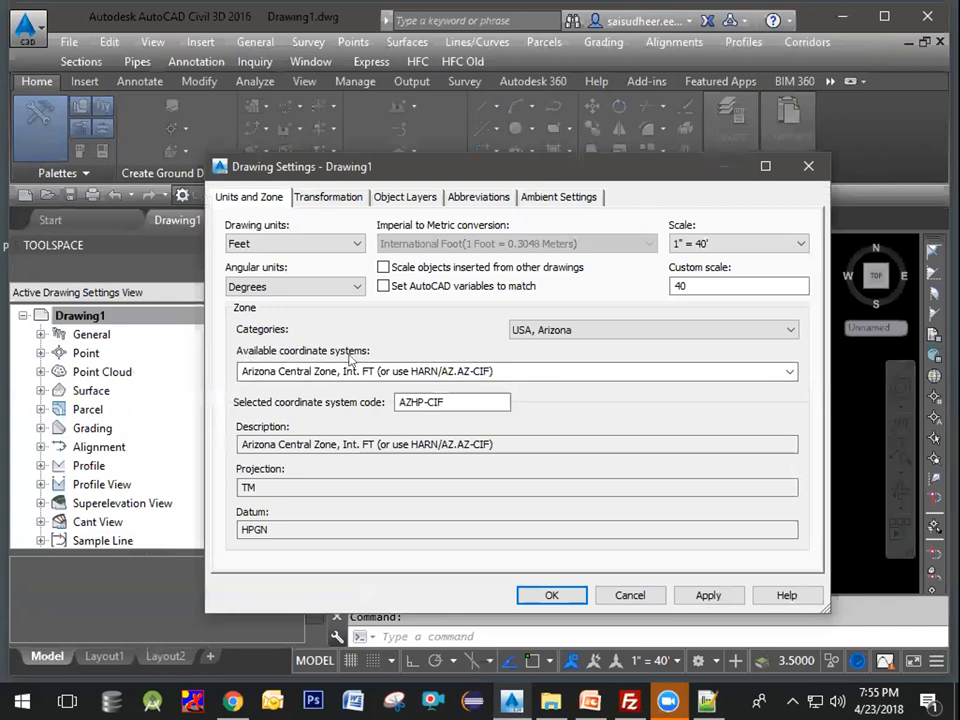
pyautogui.click(790, 371)
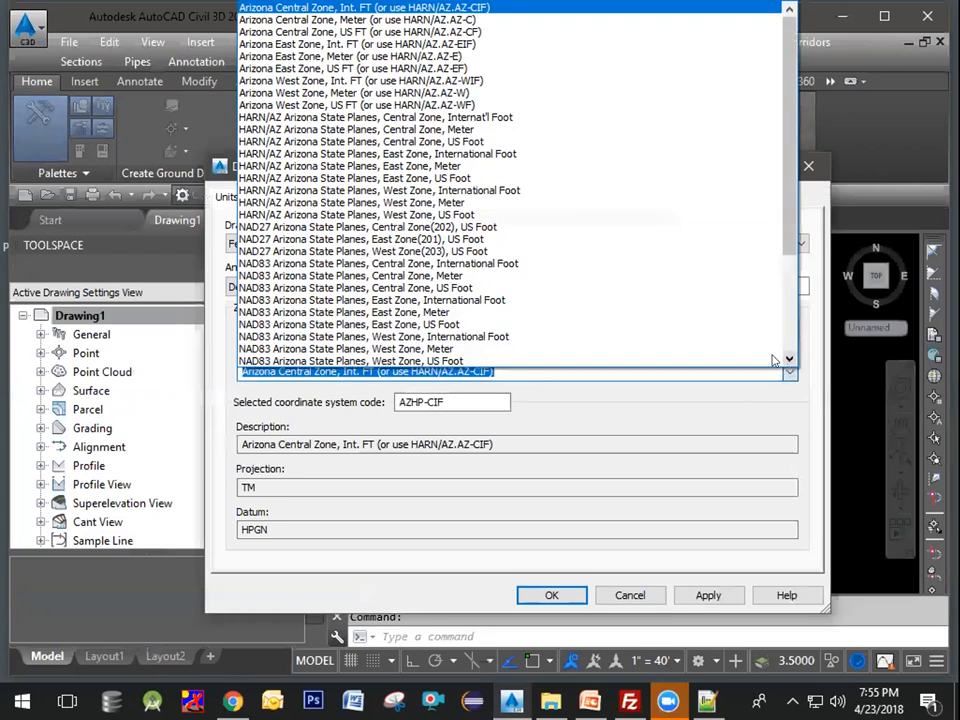
pyautogui.scroll(-2, 570, 282)
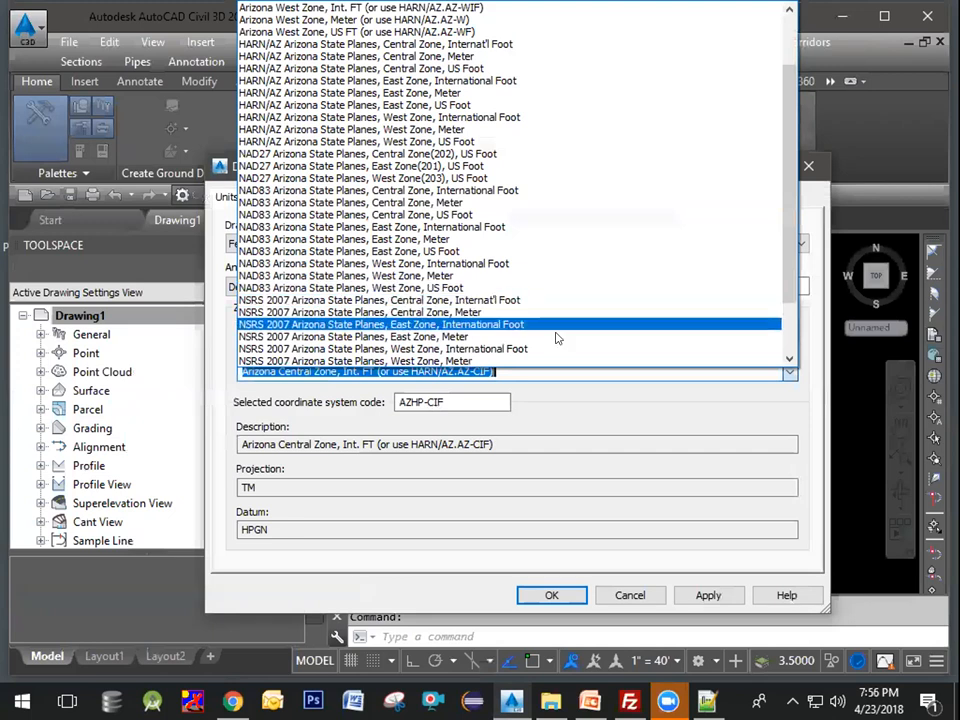
pyautogui.click(612, 408)
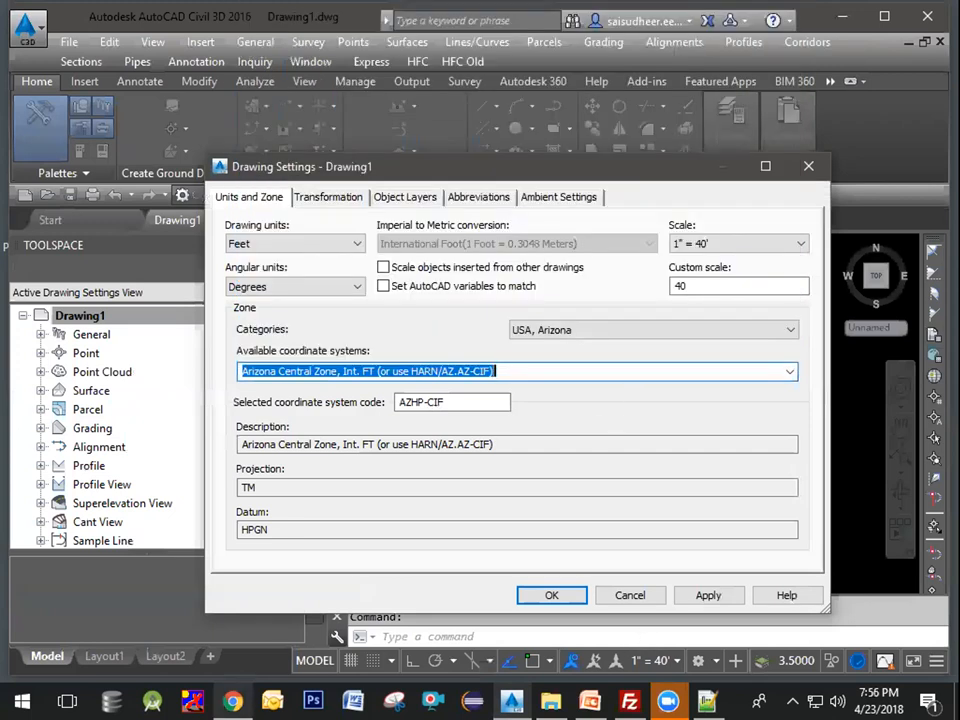
# Step: Set the coordinate system to NAD83 Arizona State Planes, West Zone, US Foot and apply the drawing settings
pyautogui.click(232, 701)
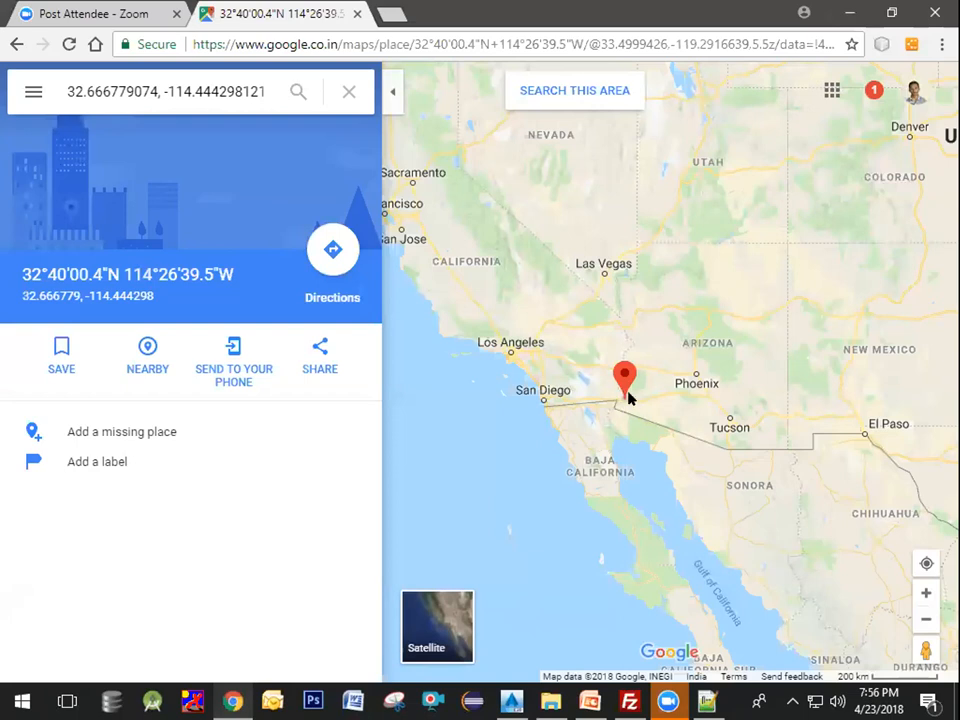
pyautogui.click(511, 701)
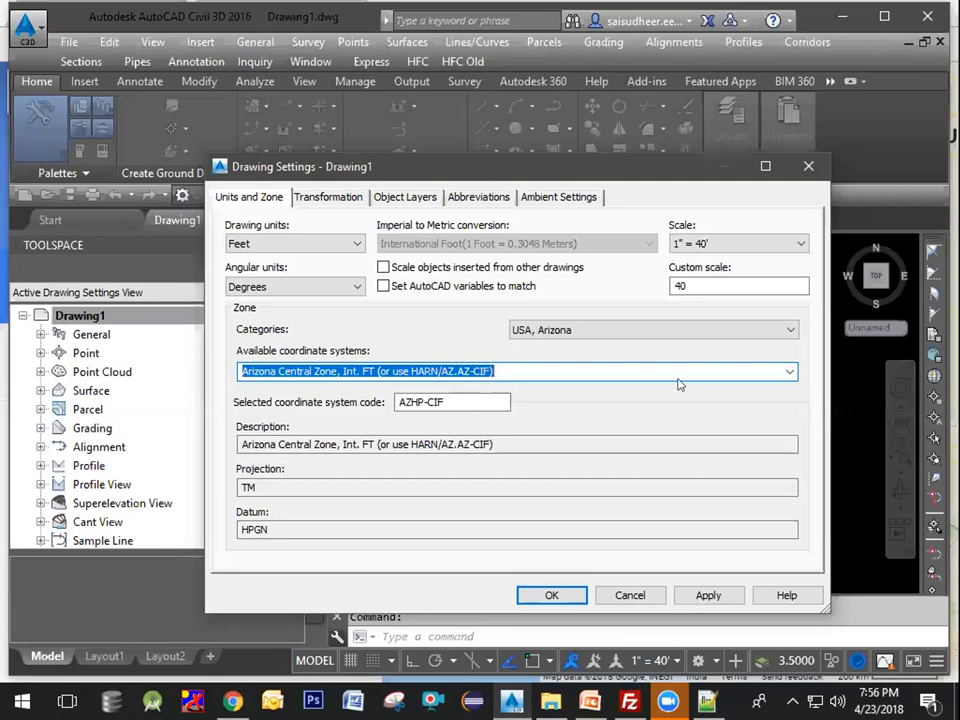
pyautogui.click(790, 371)
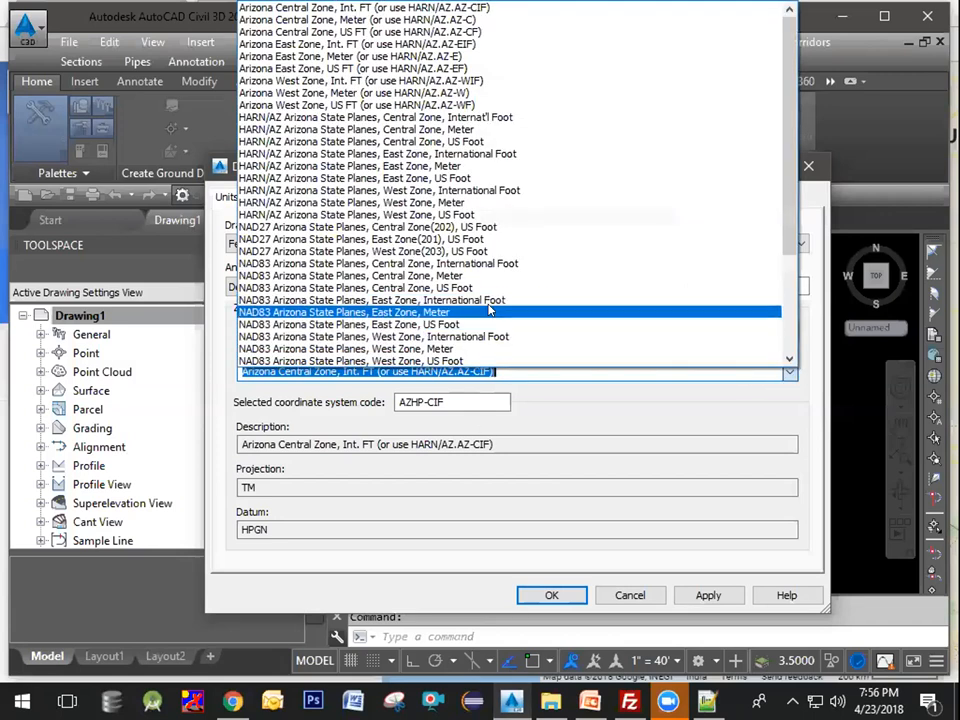
pyautogui.scroll(-1, 490, 305)
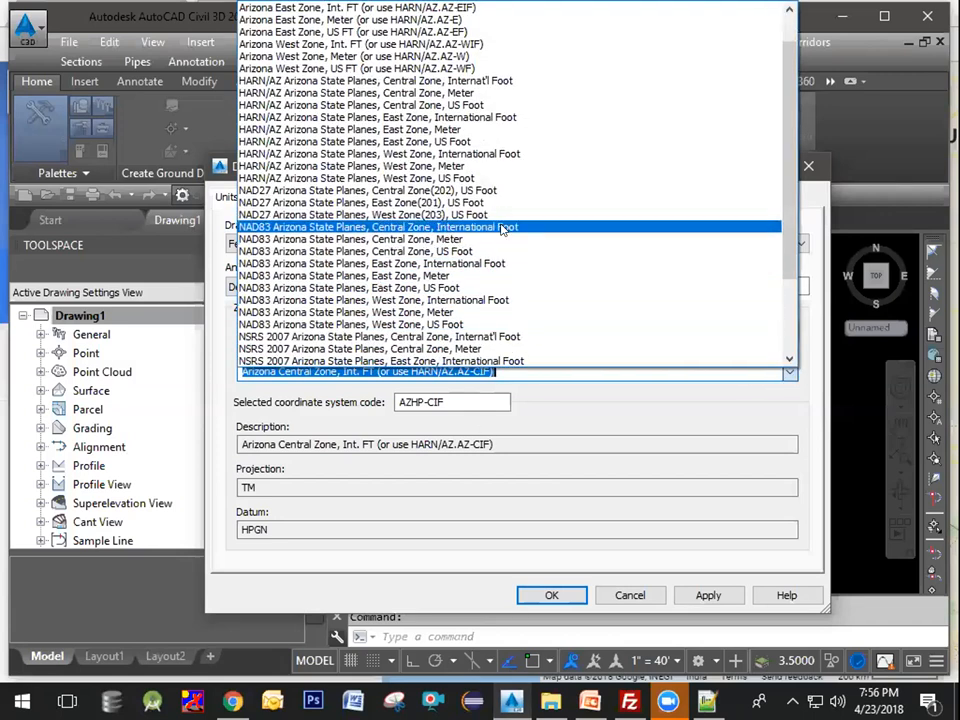
pyautogui.click(493, 323)
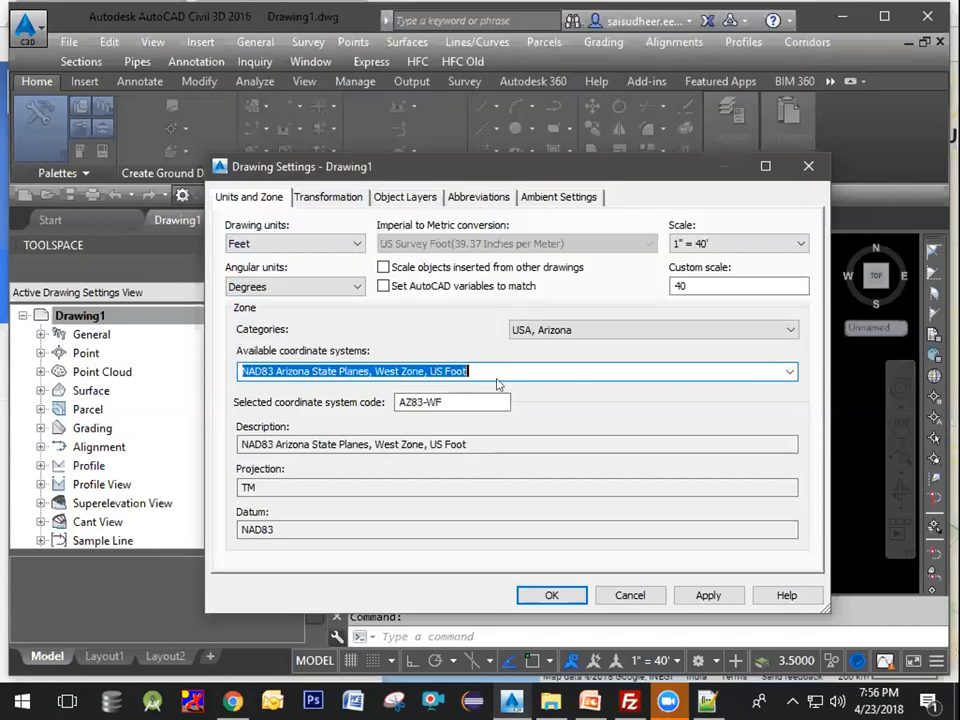
pyautogui.click(705, 596)
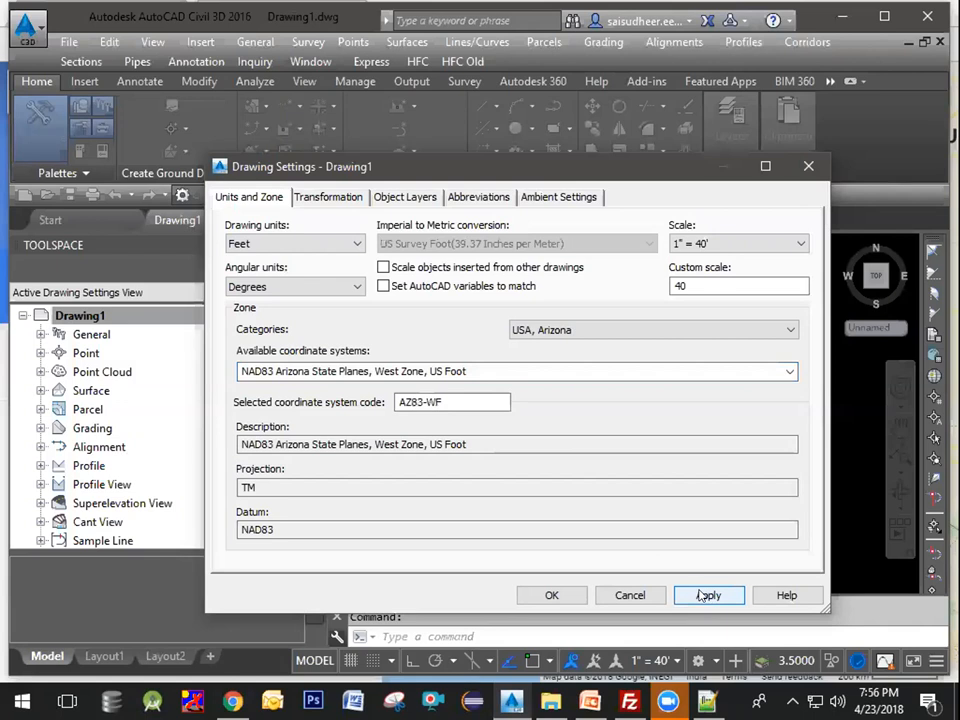
pyautogui.click(553, 594)
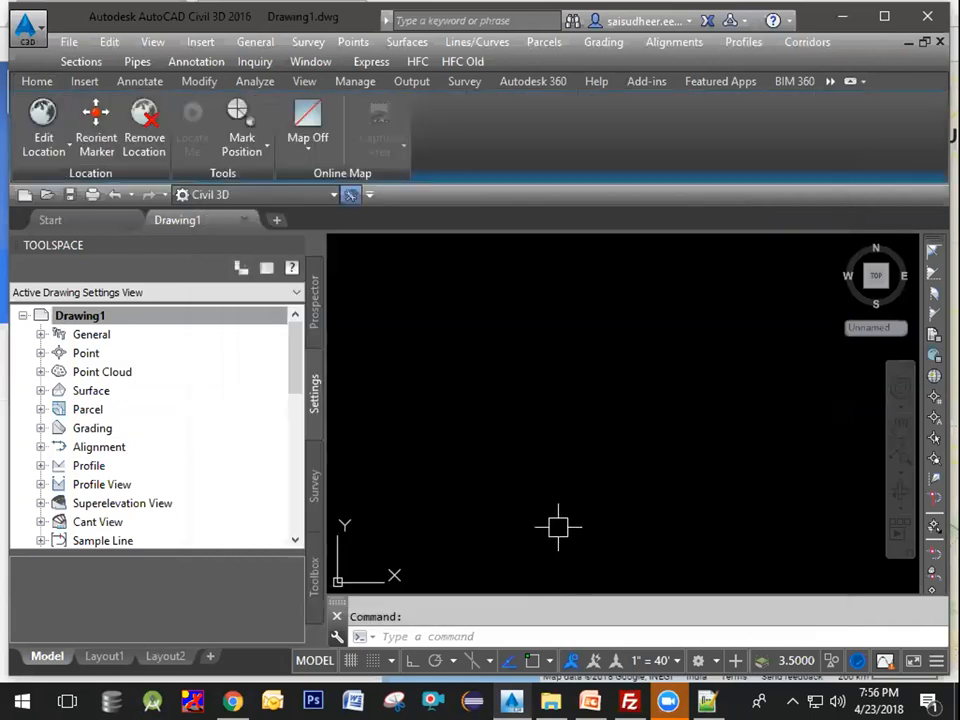
pyautogui.click(602, 362)
pyautogui.click(547, 413)
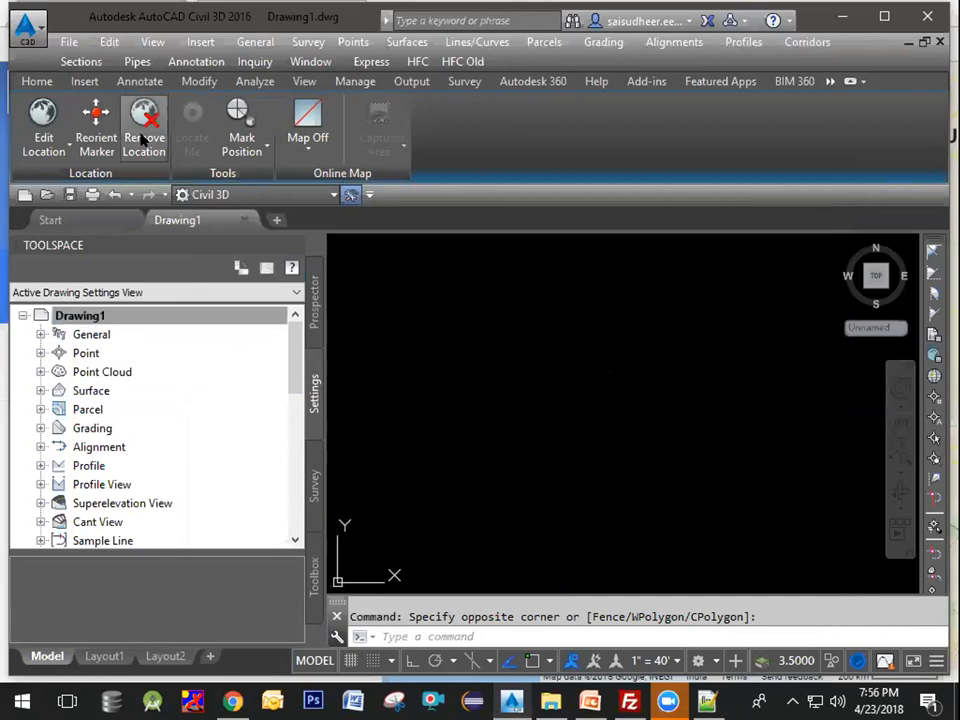
# Step: Start the LandXML import and open S Fortuna Rd 1_04_12_2018_ 7_40_30.xml from the C:\PermitDwg\S Fortuna Rd 1 folder
pyautogui.click(83, 82)
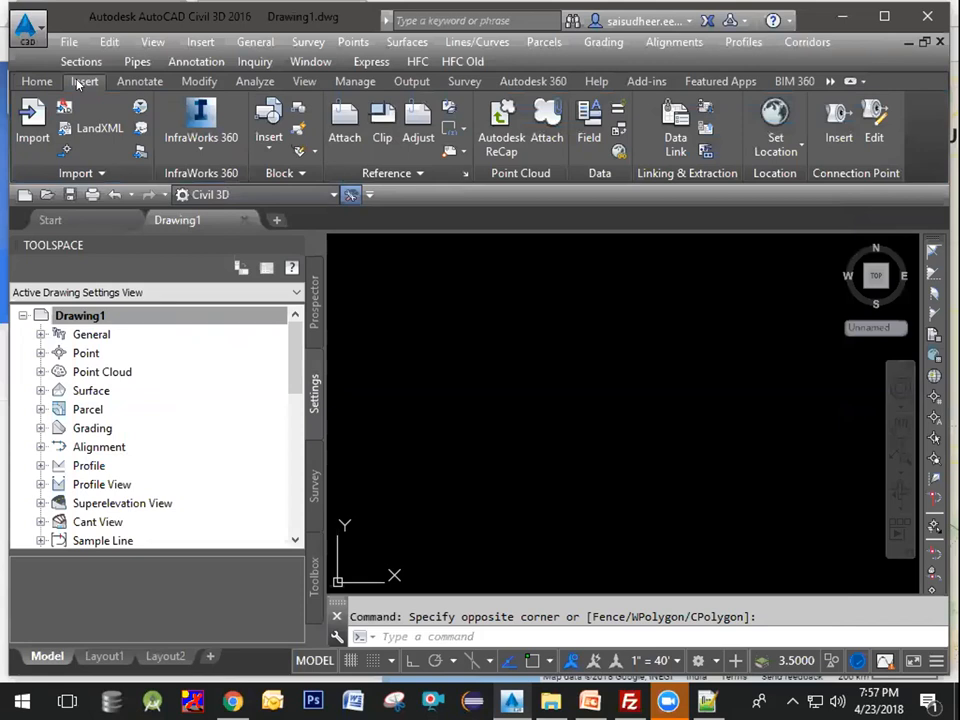
pyautogui.click(104, 128)
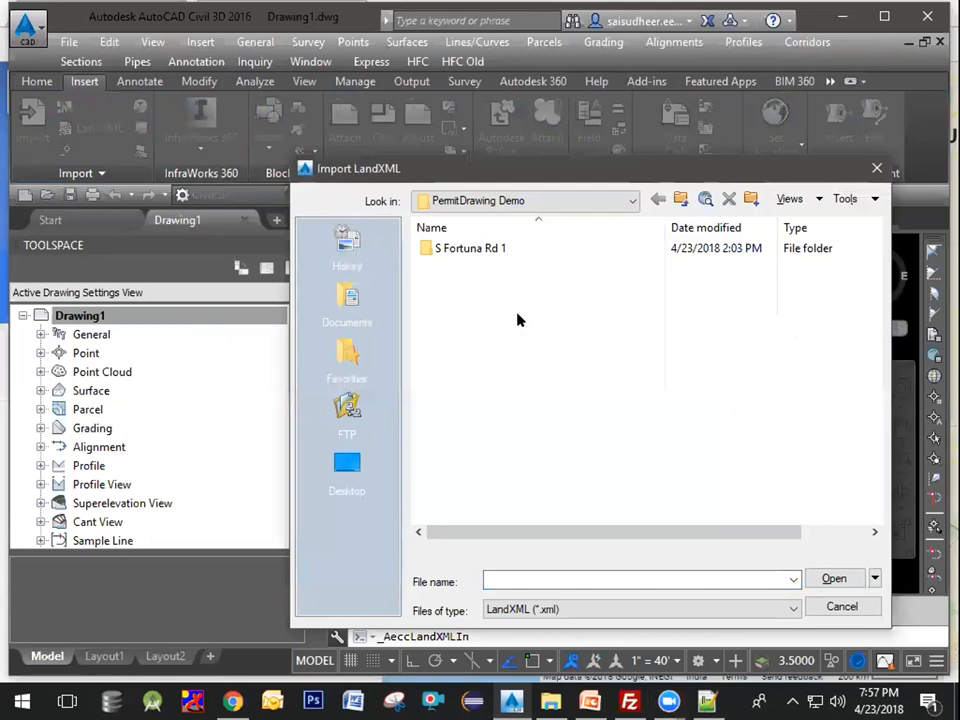
pyautogui.click(631, 201)
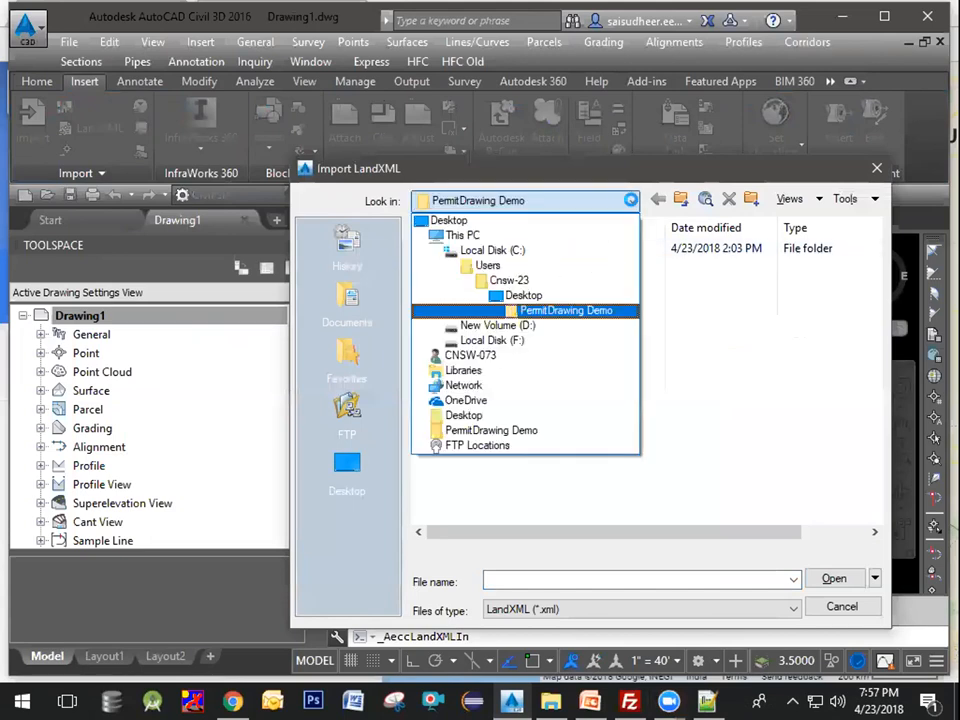
pyautogui.click(555, 250)
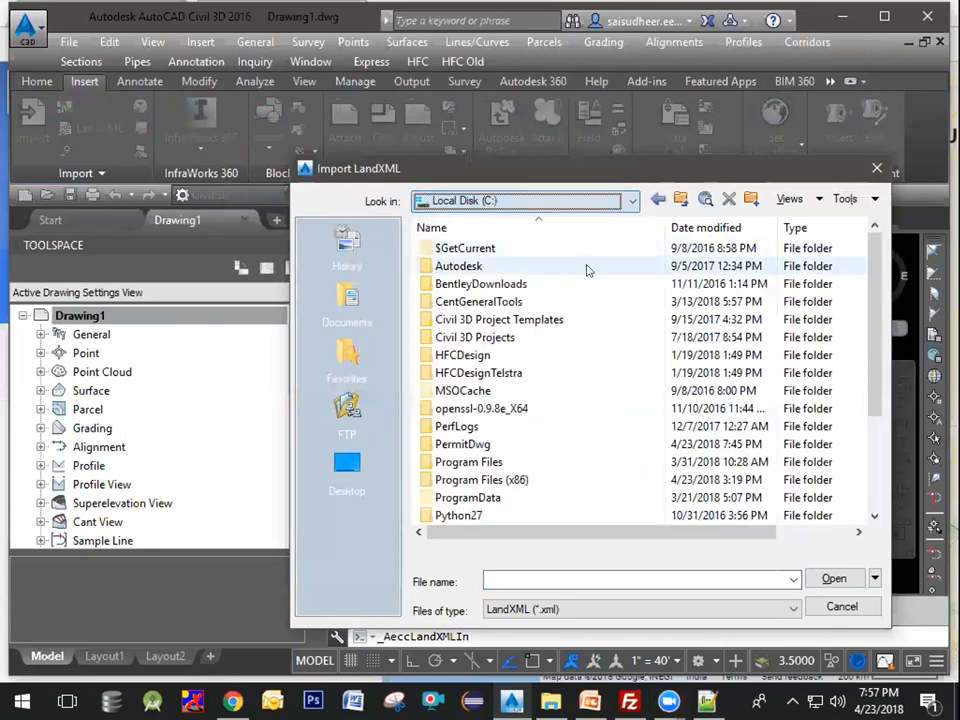
pyautogui.click(488, 447)
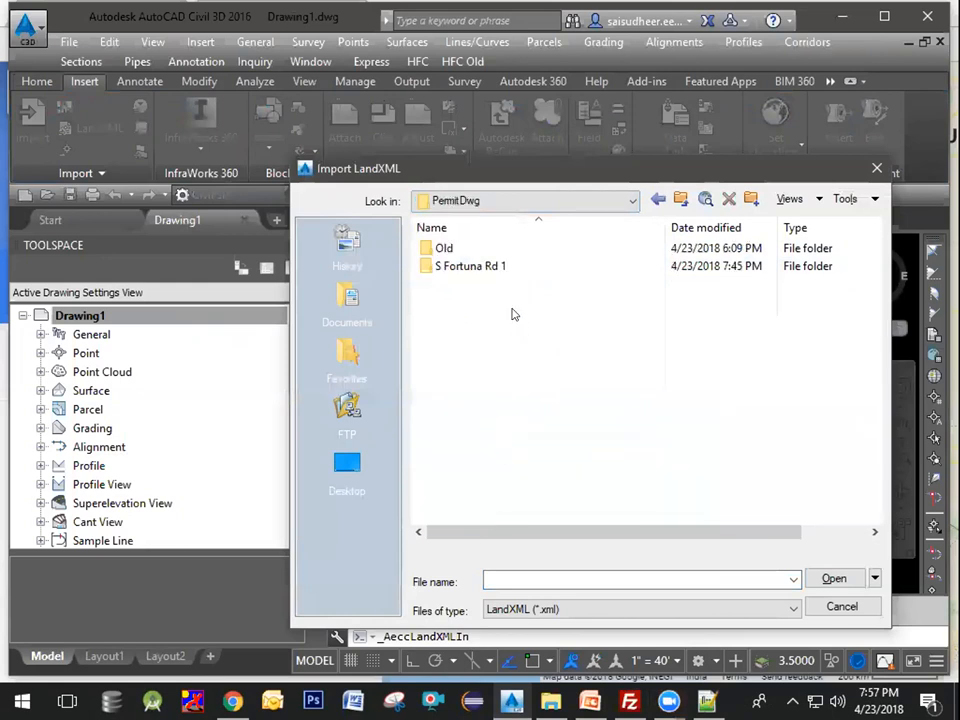
pyautogui.doubleClick(476, 269)
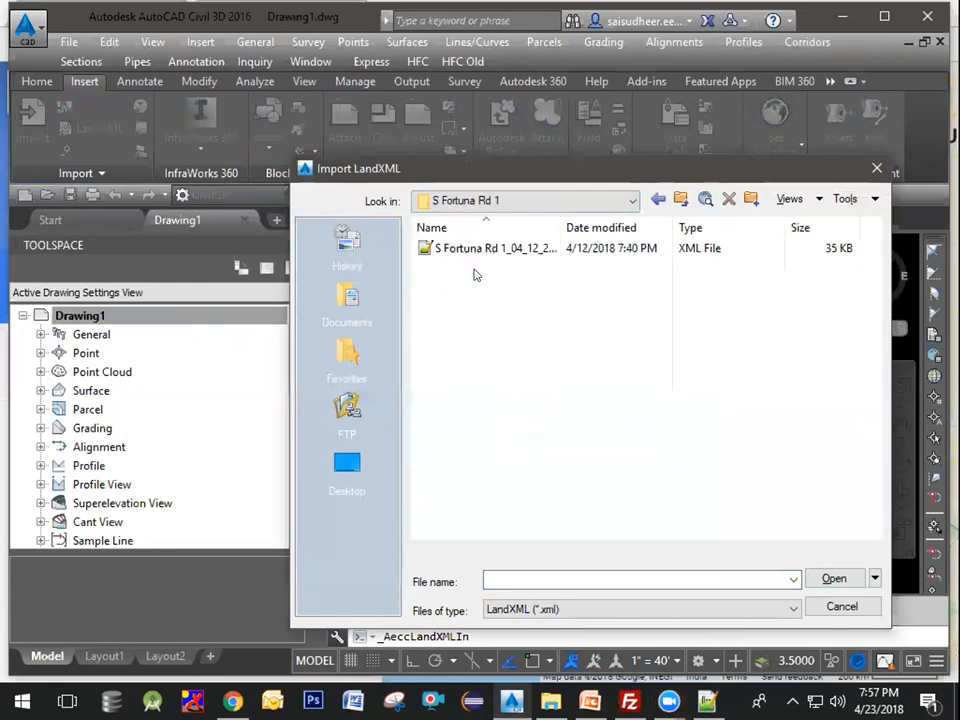
pyautogui.click(493, 250)
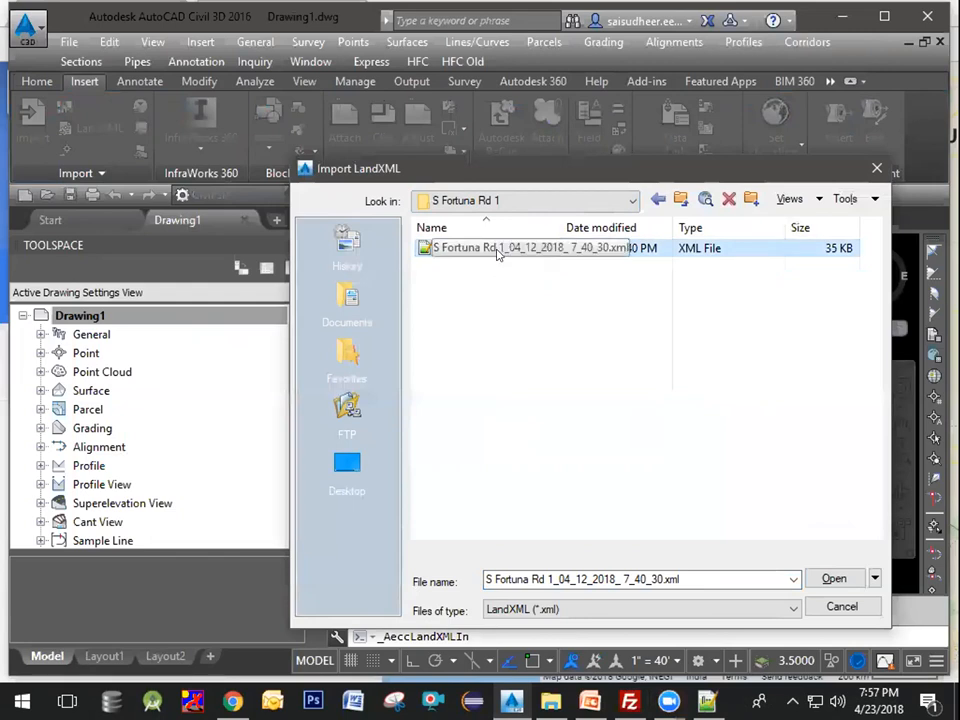
pyautogui.click(835, 580)
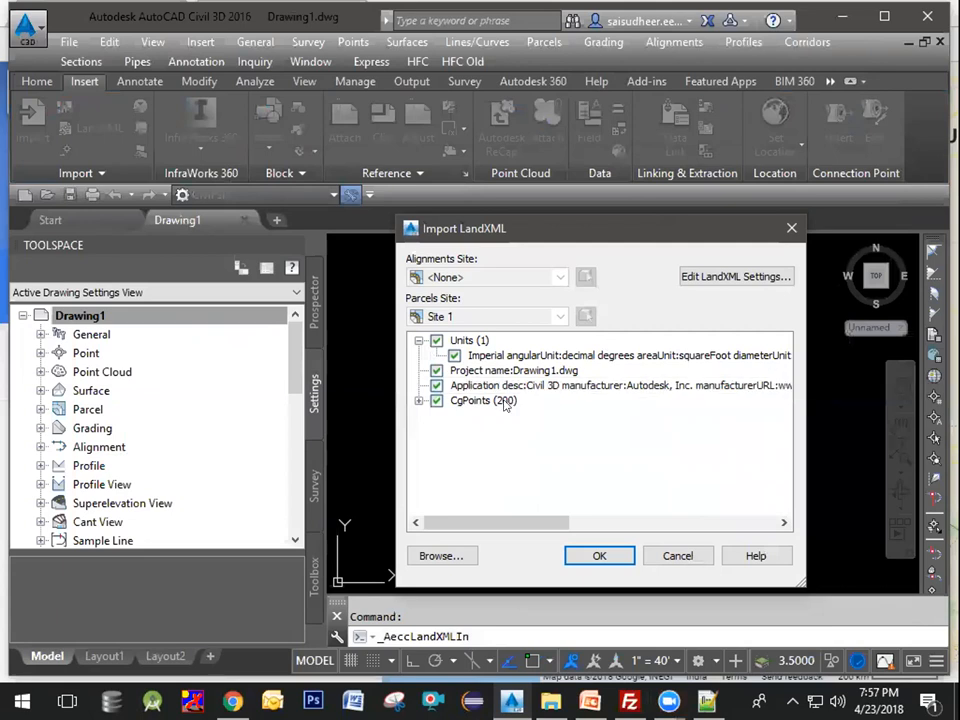
# Step: Select the CgPoints (200) group and import the LandXML data into the drawing
pyautogui.click(505, 402)
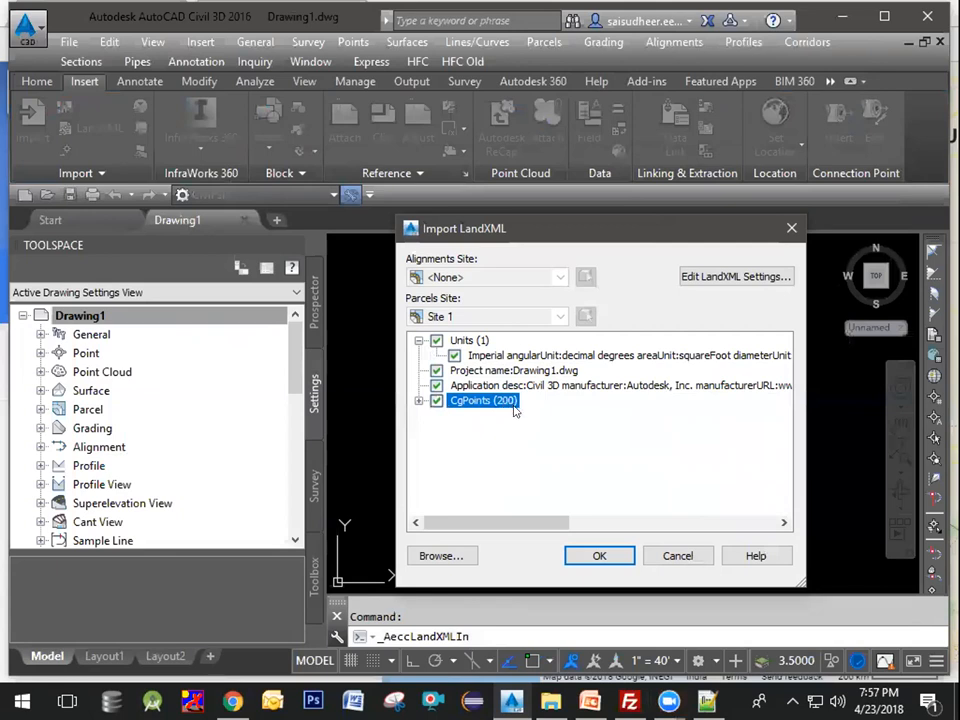
pyautogui.click(599, 556)
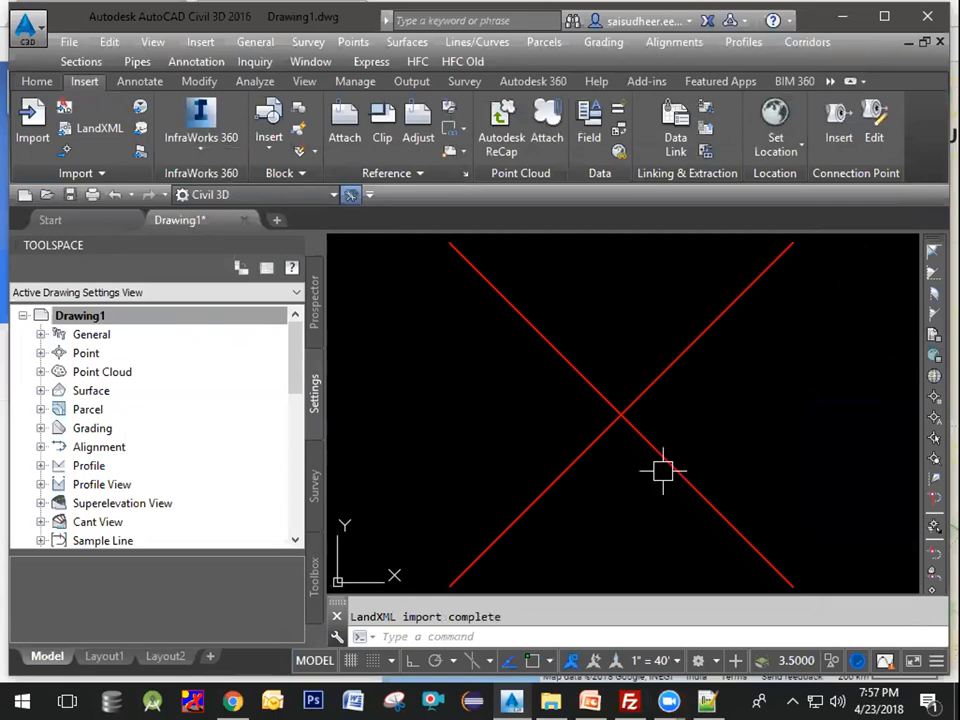
pyautogui.click(641, 533)
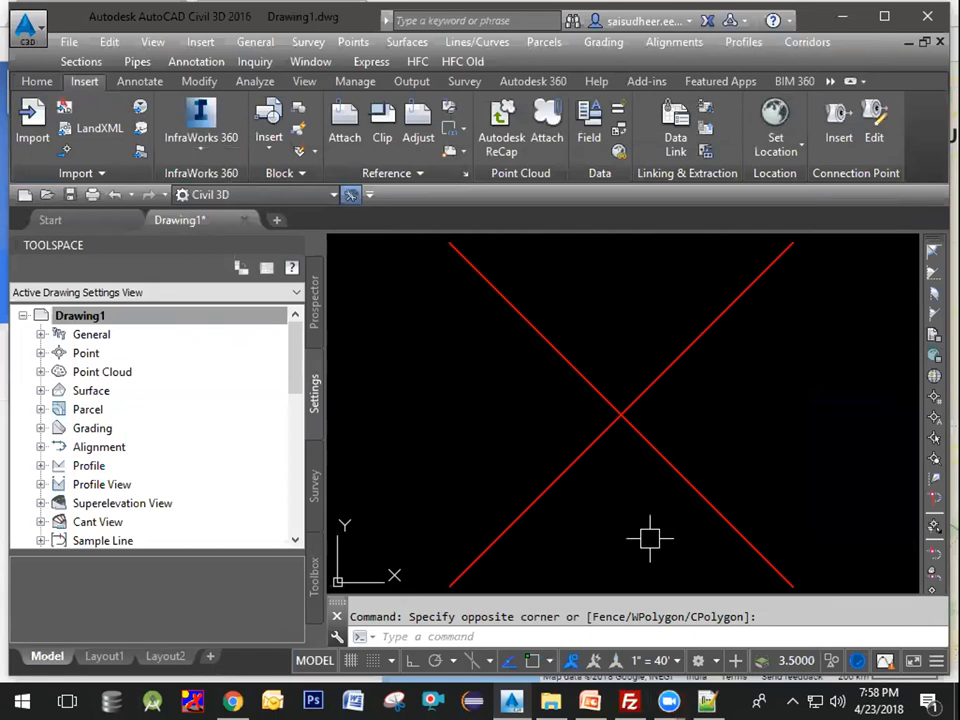
# Step: Load the APP2XML_V2.3.VLX application from the PermitDrawing Demo folder with the APPLOAD command
pyautogui.write('APp')
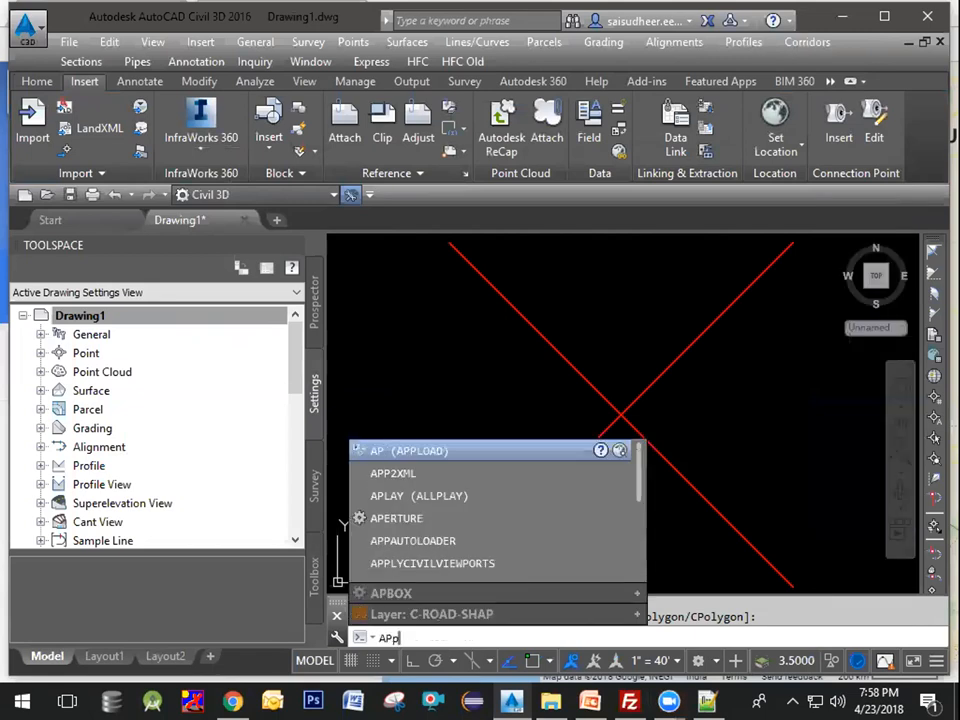
pyautogui.write('load')
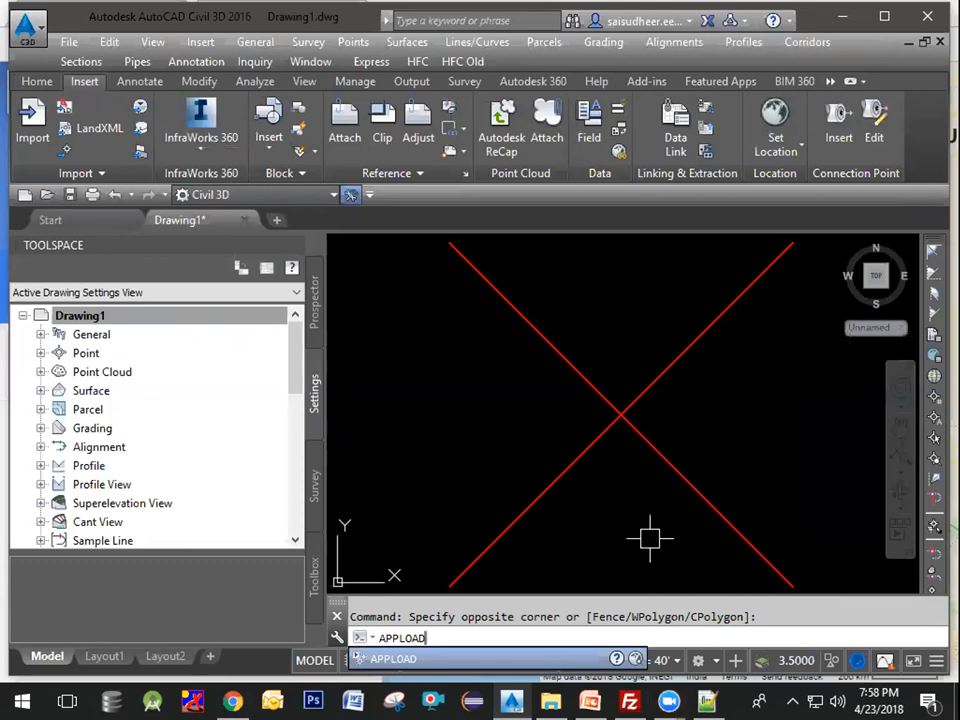
pyautogui.press('Return')
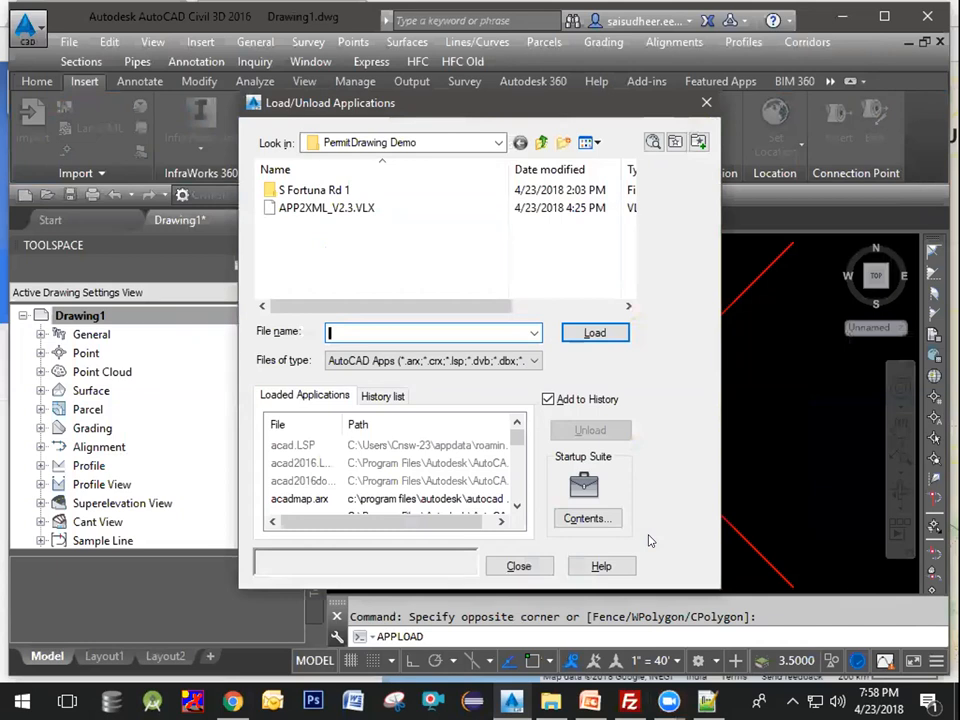
pyautogui.click(349, 211)
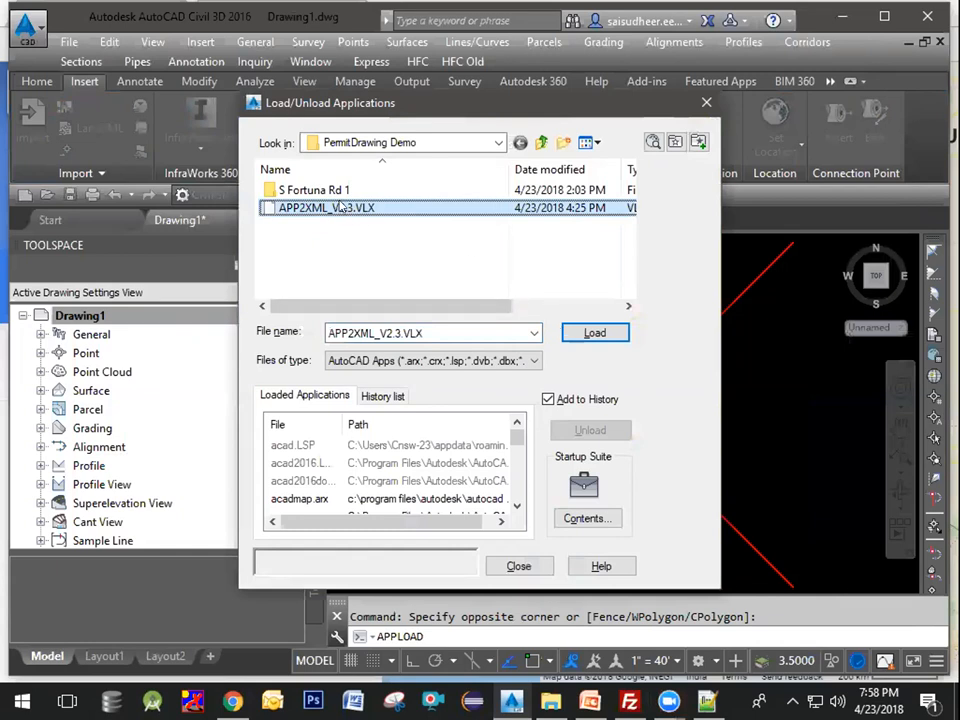
pyautogui.click(583, 338)
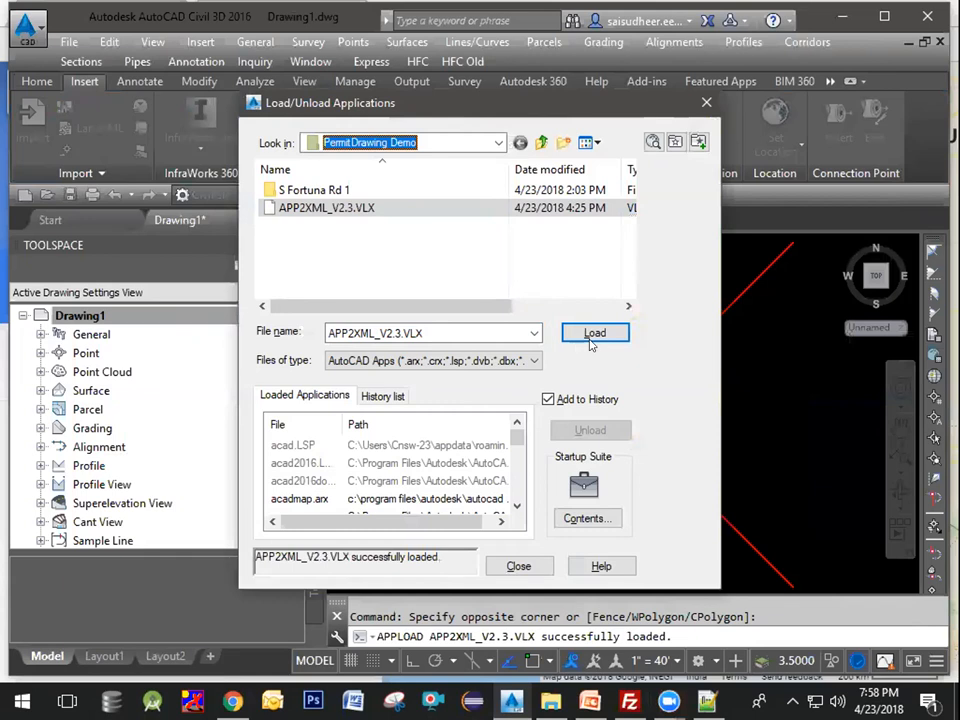
pyautogui.click(519, 567)
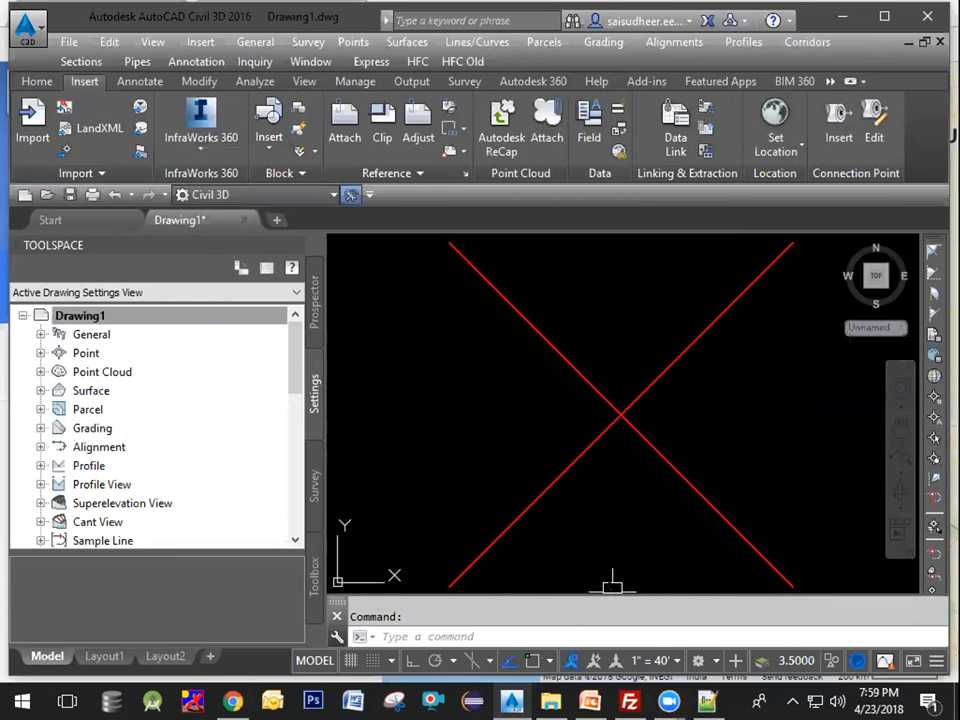
# Step: Enlarge the command history area to read the loaded application's information
pyautogui.moveTo(601, 459); pyautogui.dragTo(601, 462)
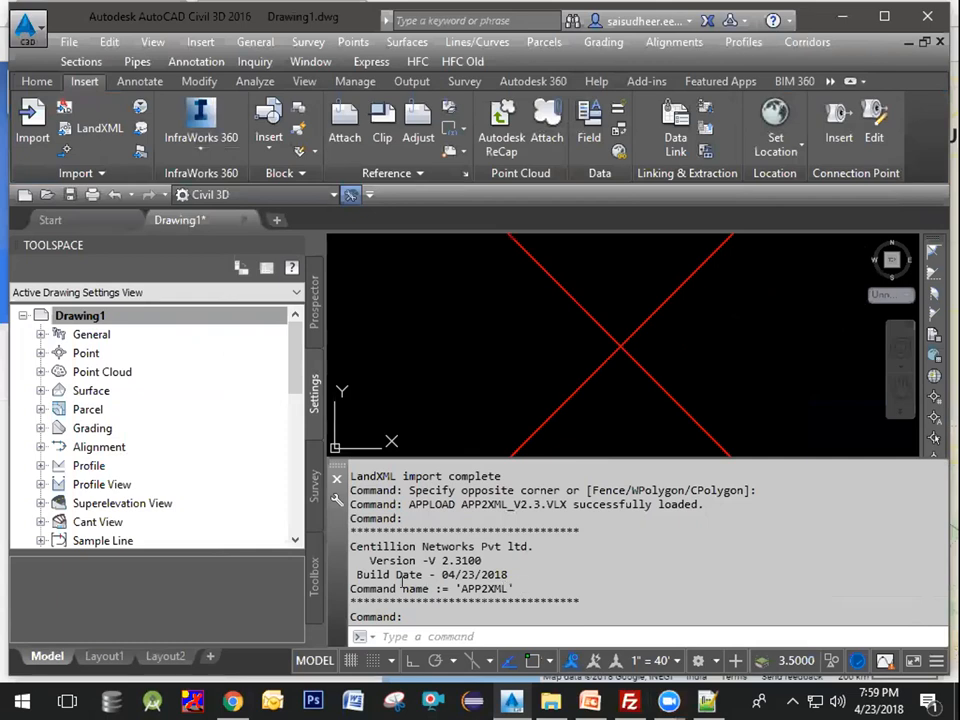
pyautogui.moveTo(352, 546)
pyautogui.mouseDown()
pyautogui.moveTo(508, 586)
pyautogui.moveTo(533, 583)
pyautogui.moveTo(352, 546)
pyautogui.mouseUp()
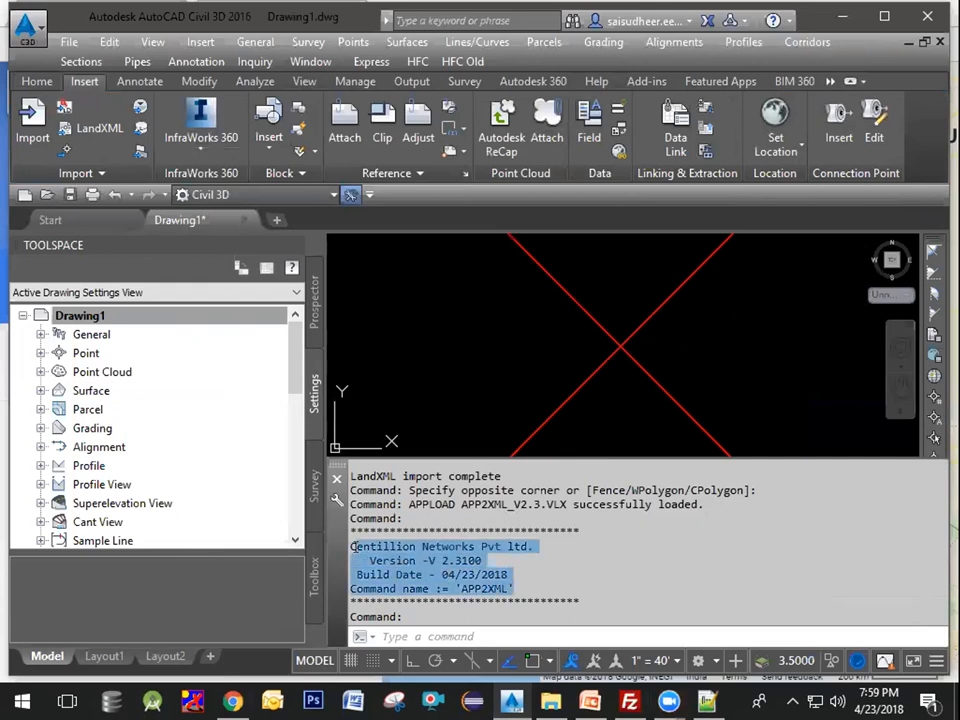
pyautogui.click(518, 588)
pyautogui.click(486, 626)
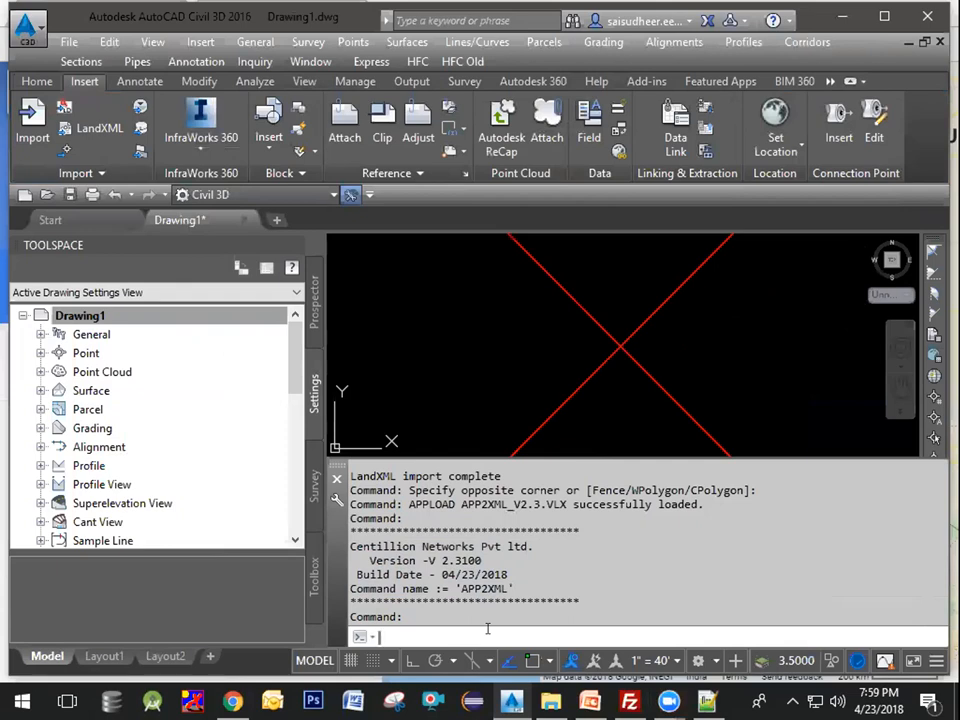
# Step: Run the APP2XML command with C:\PermitDwg\S Fortuna Rd 1 as the project folder
pyautogui.write('app2xml')
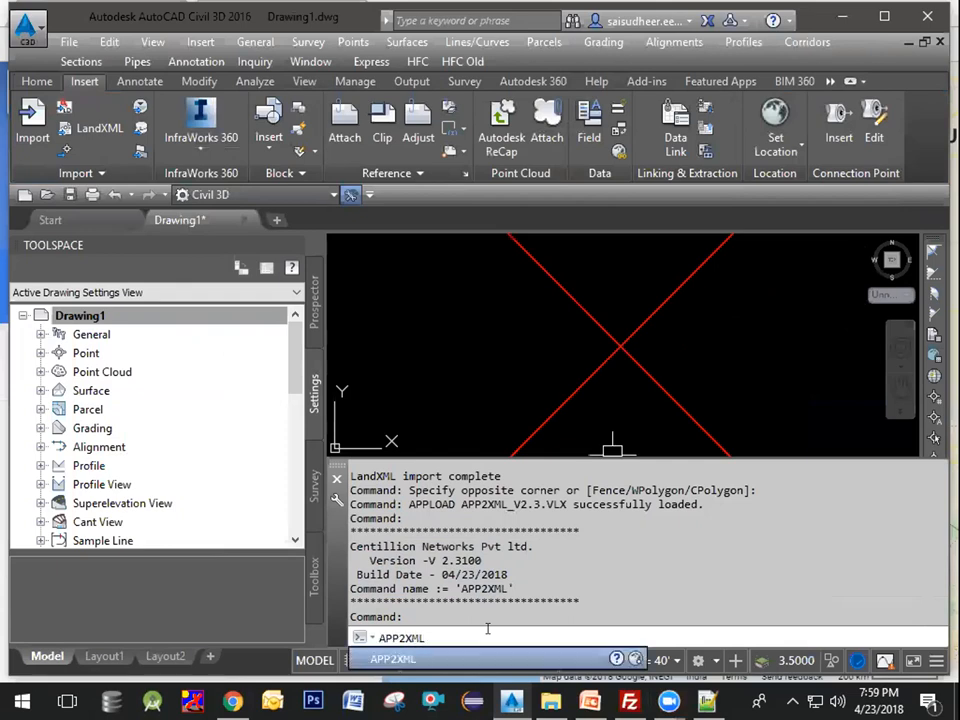
pyautogui.press('Return')
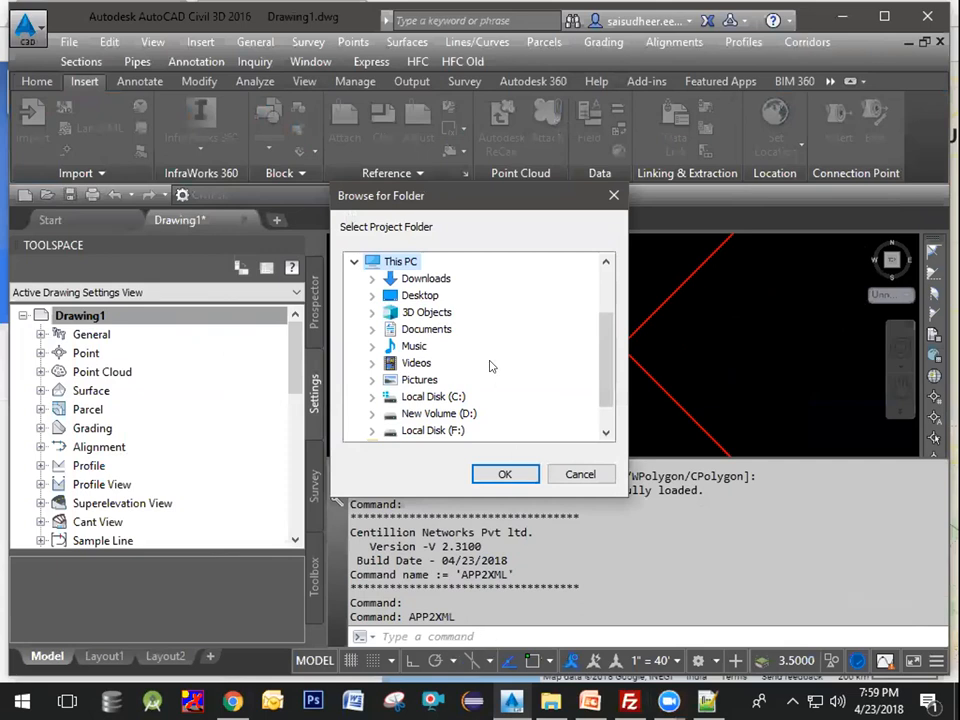
pyautogui.click(371, 397)
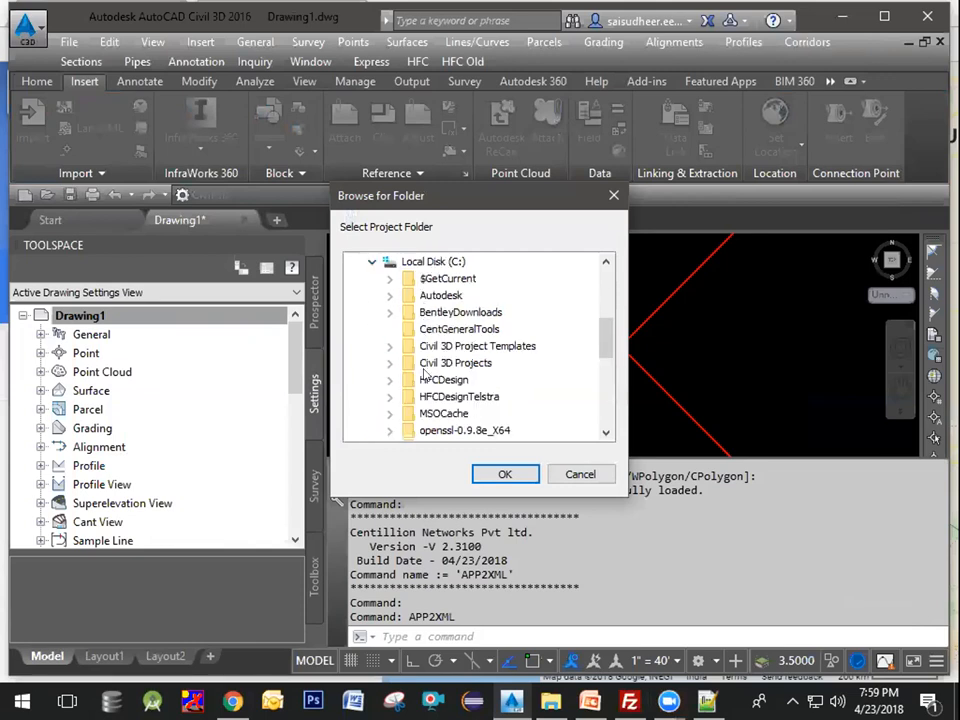
pyautogui.scroll(-2, 420, 376)
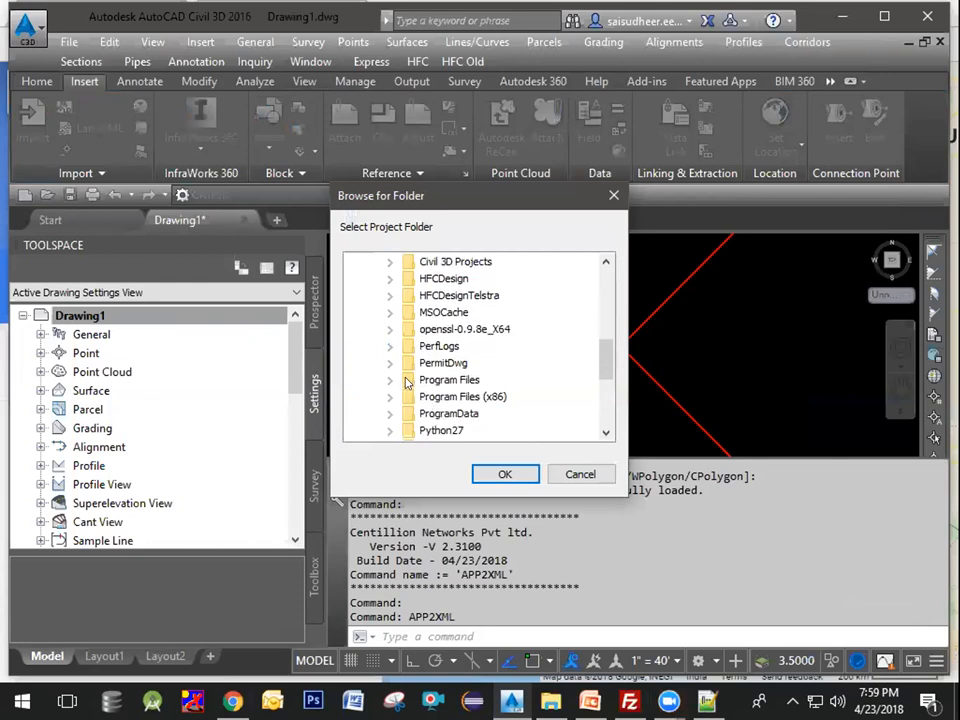
pyautogui.click(390, 363)
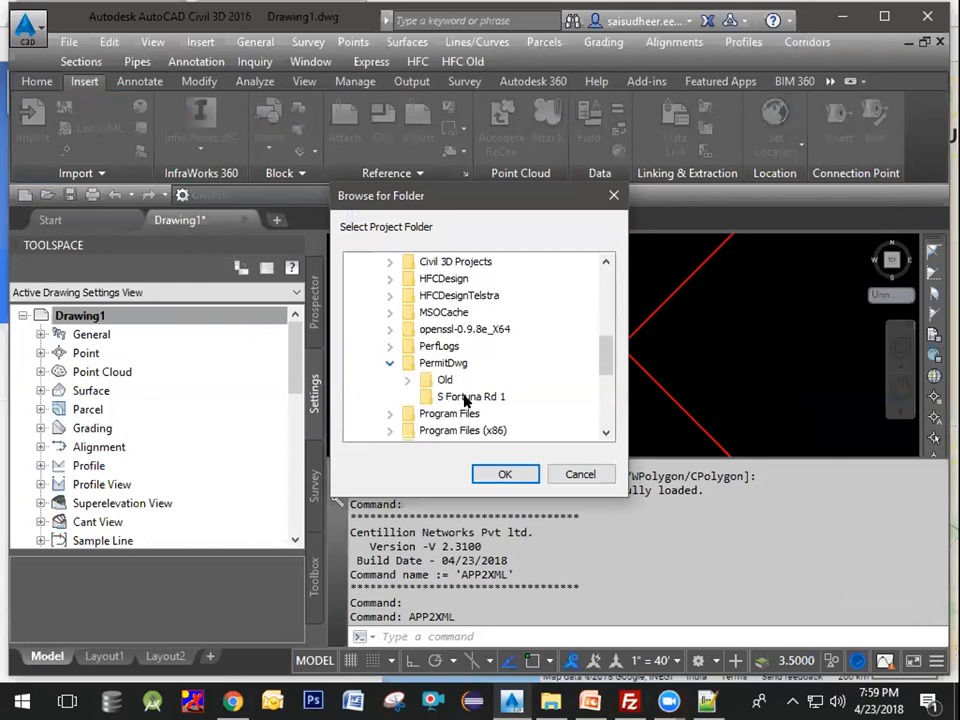
pyautogui.click(466, 398)
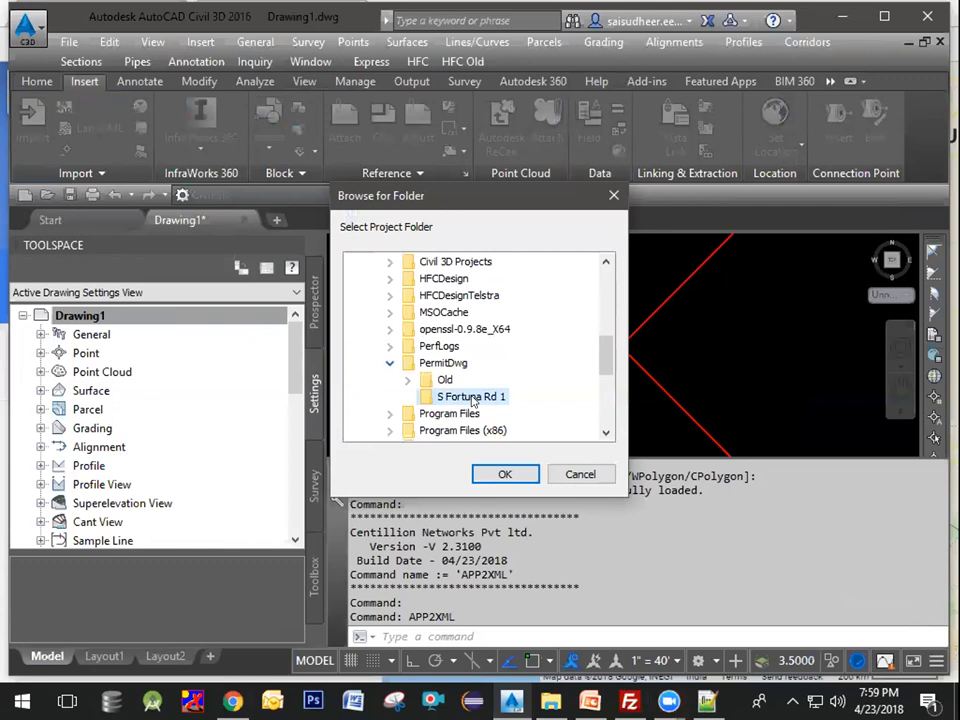
pyautogui.click(503, 476)
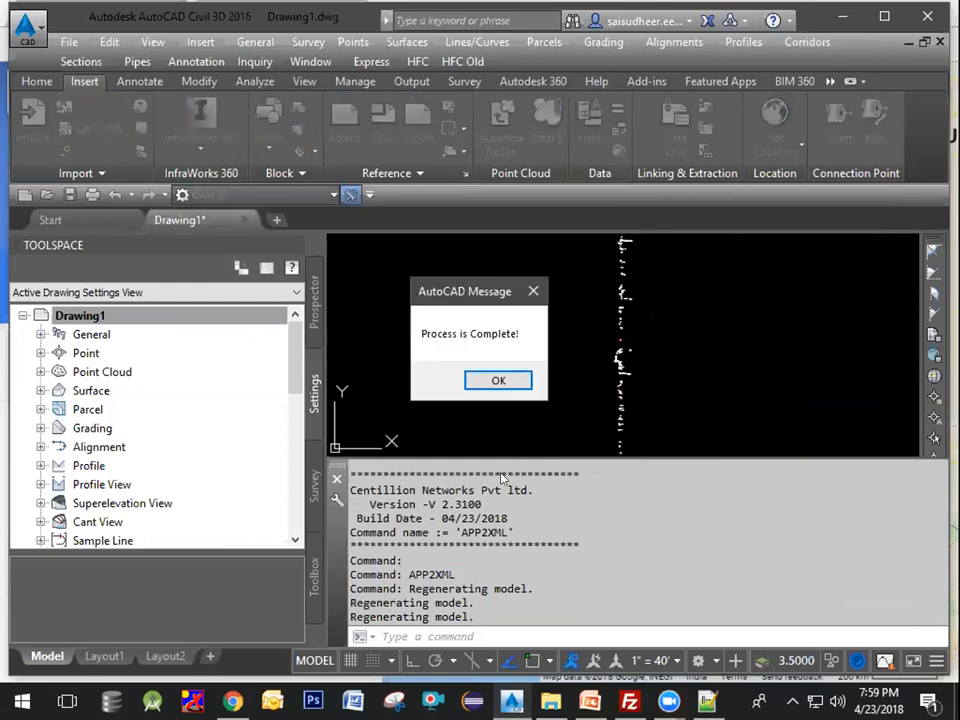
pyautogui.click(498, 382)
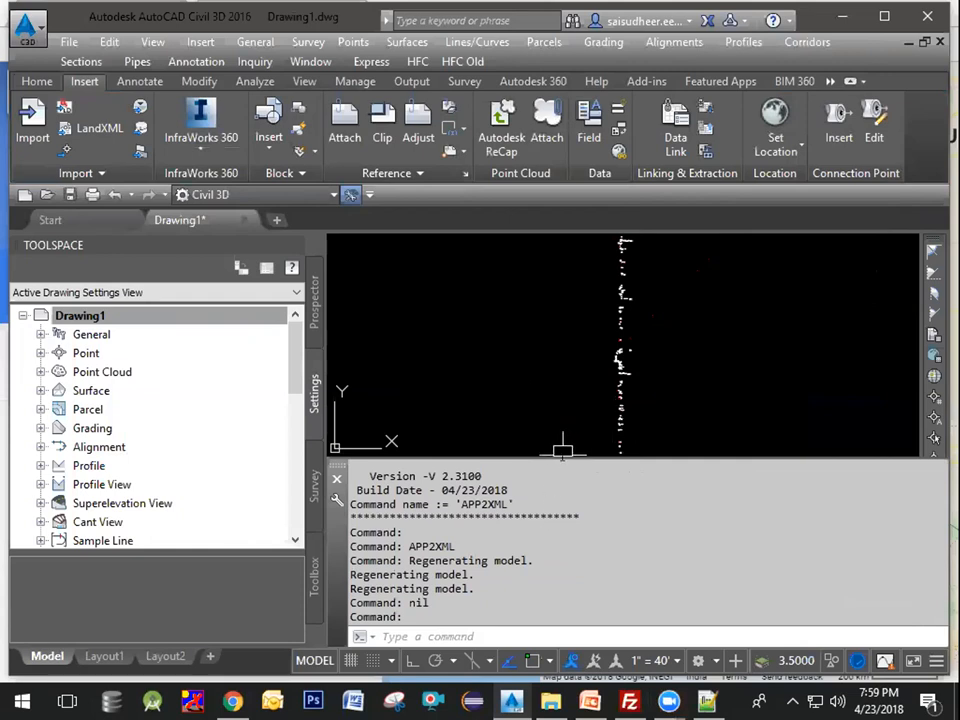
# Step: Zoom and pan around the drawing to inspect the placed survey points
pyautogui.moveTo(559, 456); pyautogui.dragTo(545, 603)
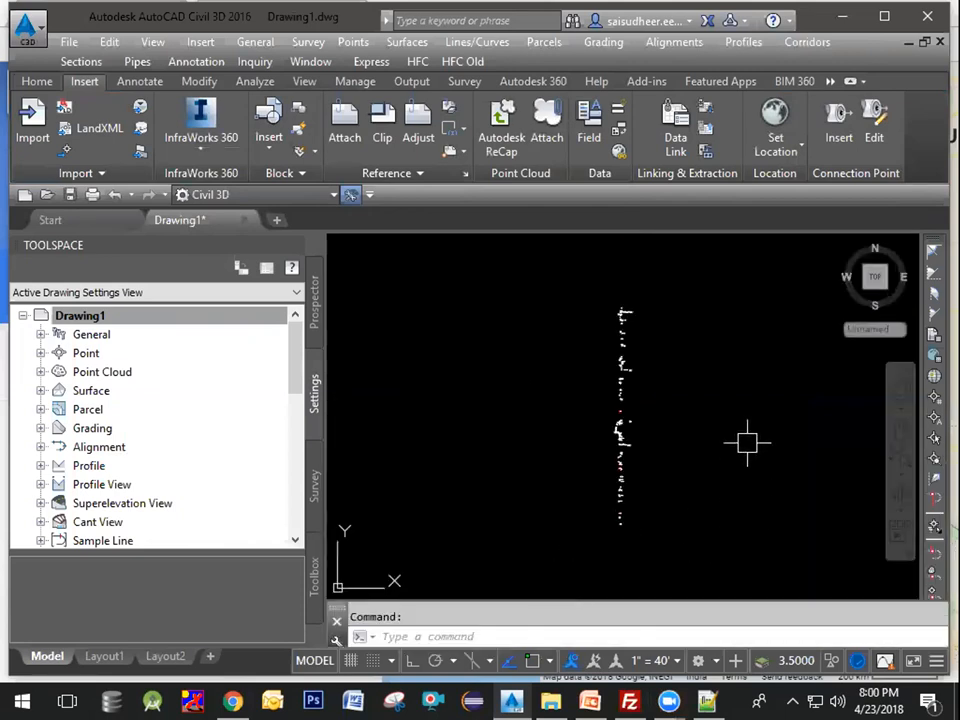
pyautogui.scroll(5, 634, 304)
pyautogui.scroll(5, 673, 326)
pyautogui.scroll(4, 540, 285)
pyautogui.scroll(3, 564, 302)
pyautogui.scroll(-3, 605, 428)
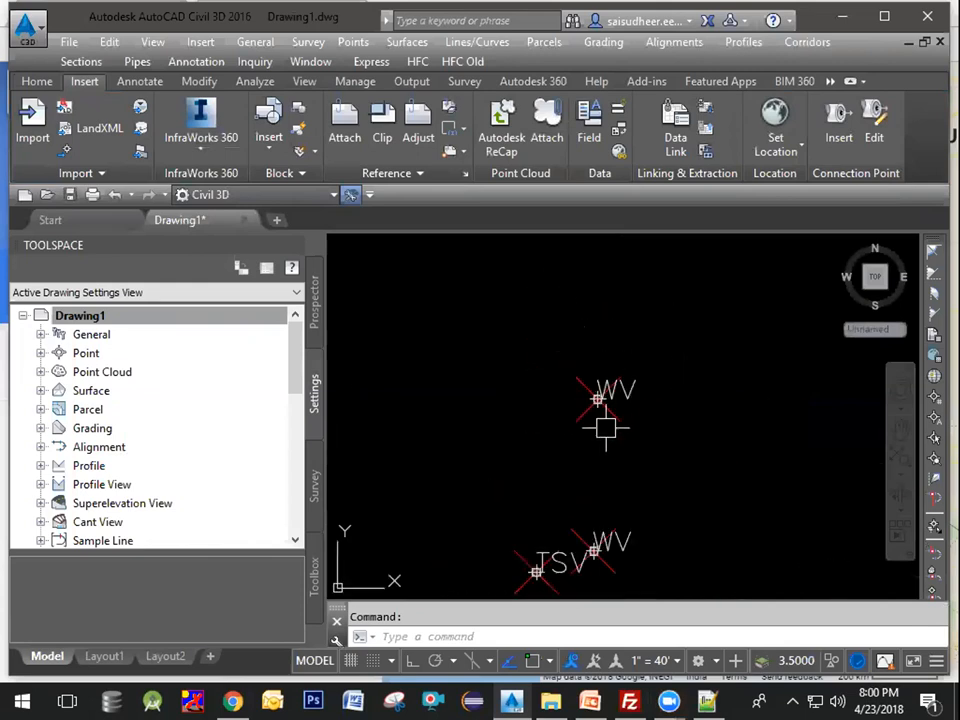
pyautogui.scroll(-2, 605, 428)
pyautogui.moveTo(624, 467); pyautogui.dragTo(654, 328, button='middle')
pyautogui.scroll(-2, 632, 476)
pyautogui.scroll(-2, 655, 479)
pyautogui.moveTo(668, 484); pyautogui.dragTo(626, 435, button='middle')
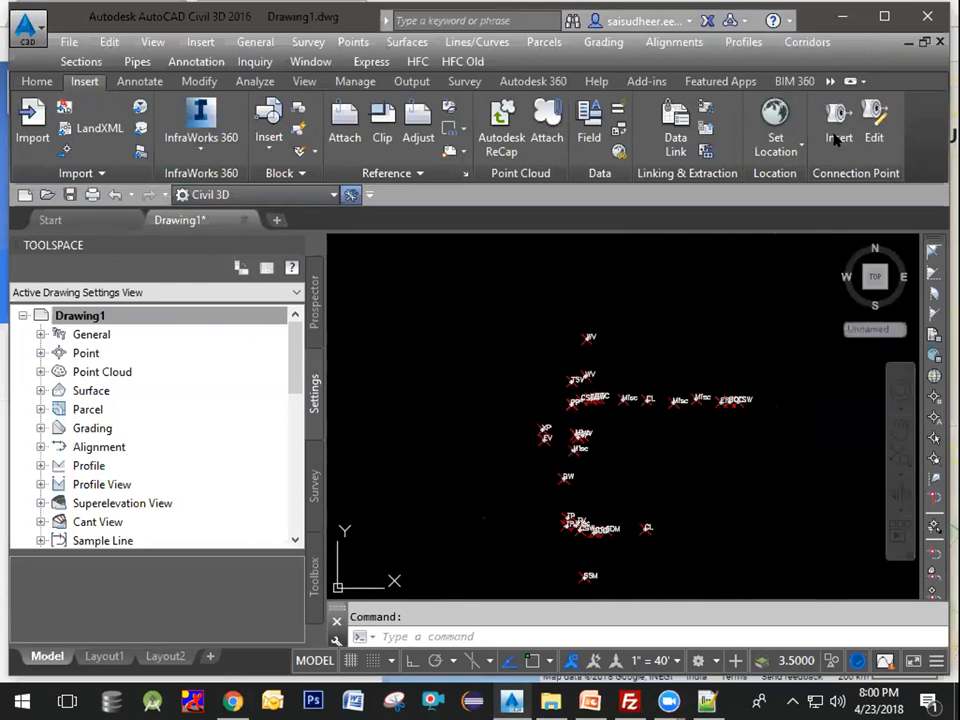
# Step: Maximize the program window and switch to the Geolocation tools
pyautogui.click(829, 83)
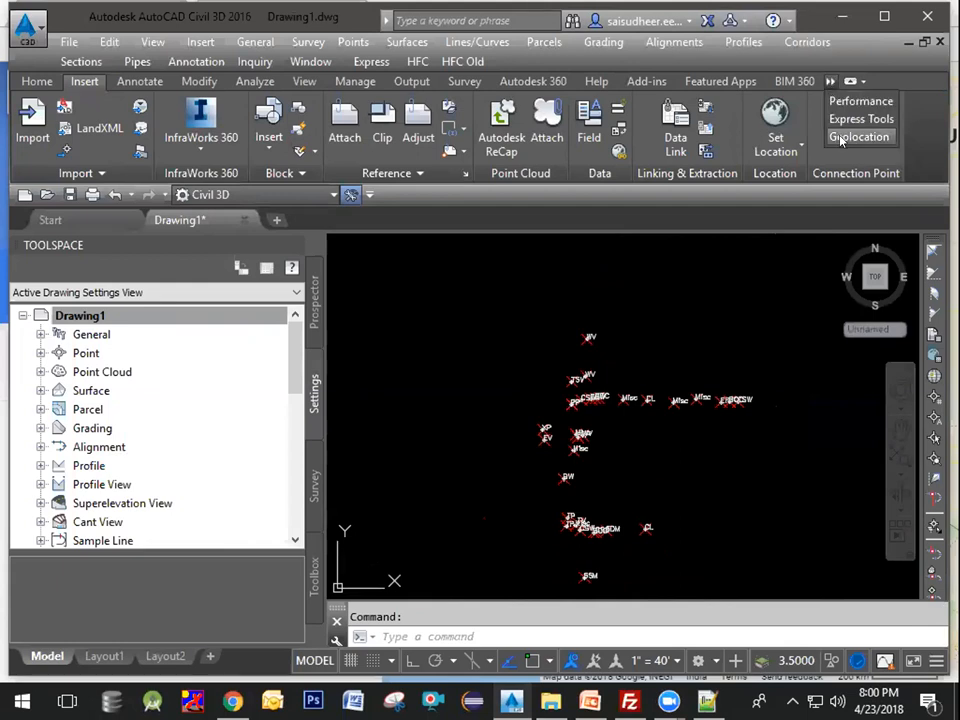
pyautogui.click(886, 19)
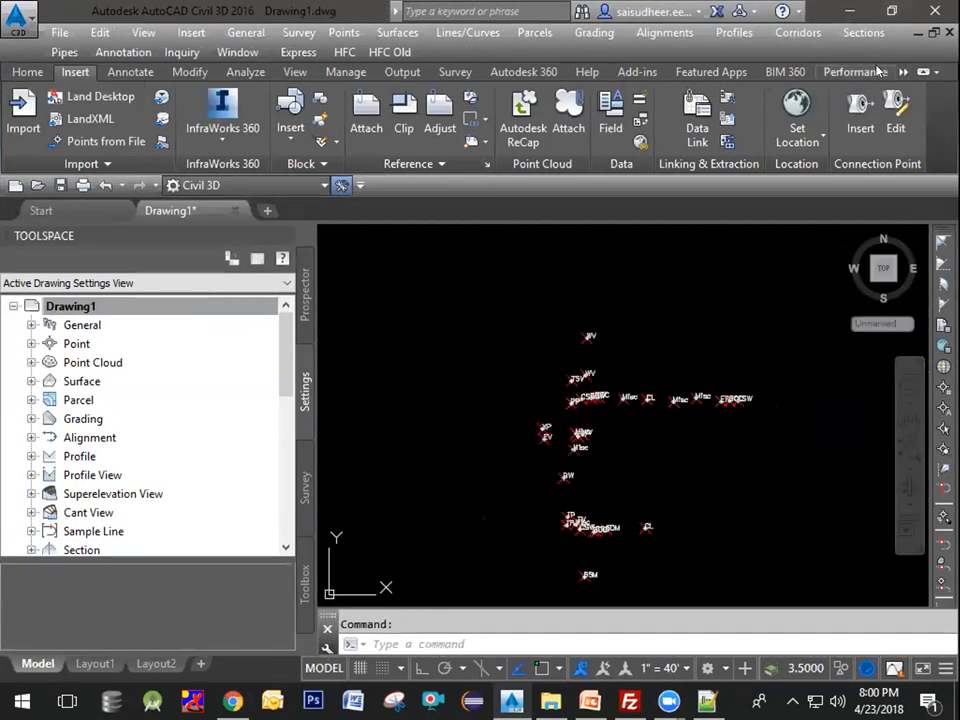
pyautogui.click(903, 72)
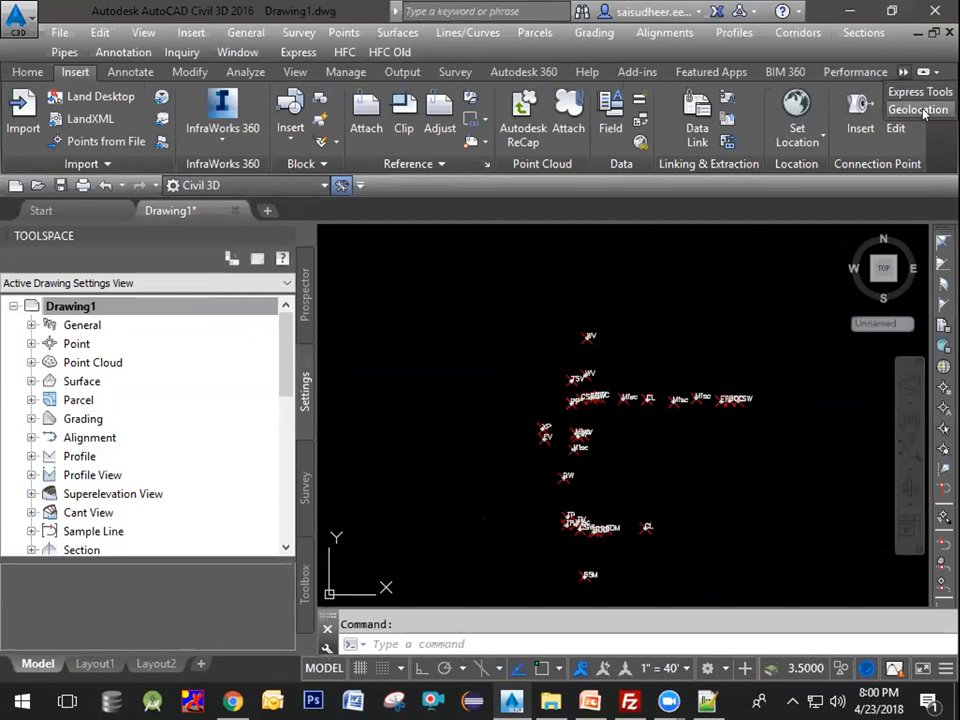
pyautogui.click(922, 110)
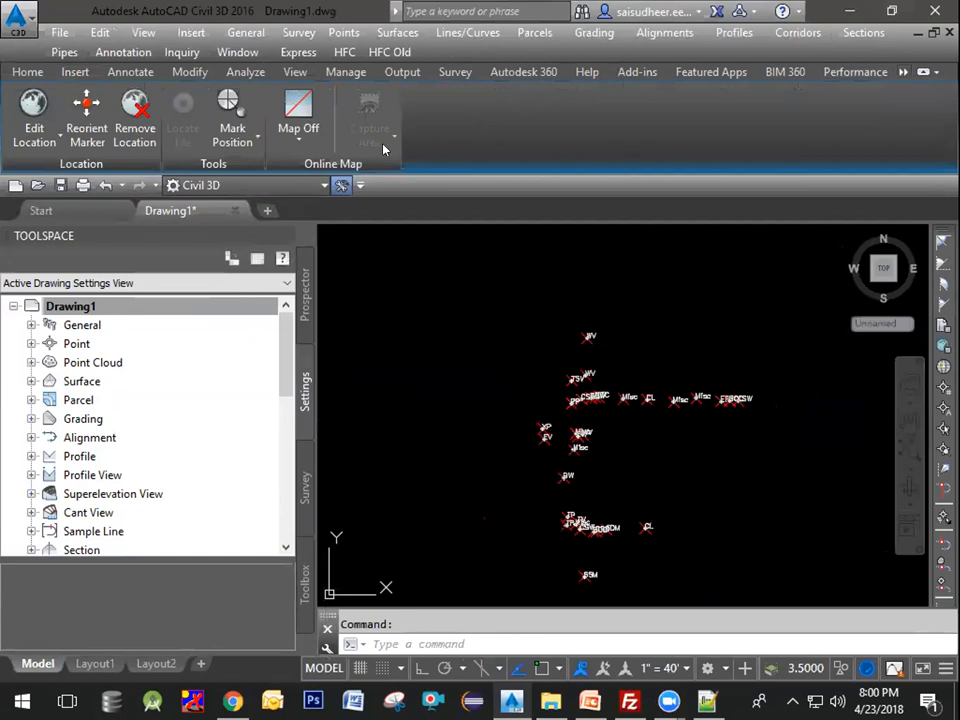
# Step: Turn on the online map with aerial imagery beneath the drawing
pyautogui.click(305, 145)
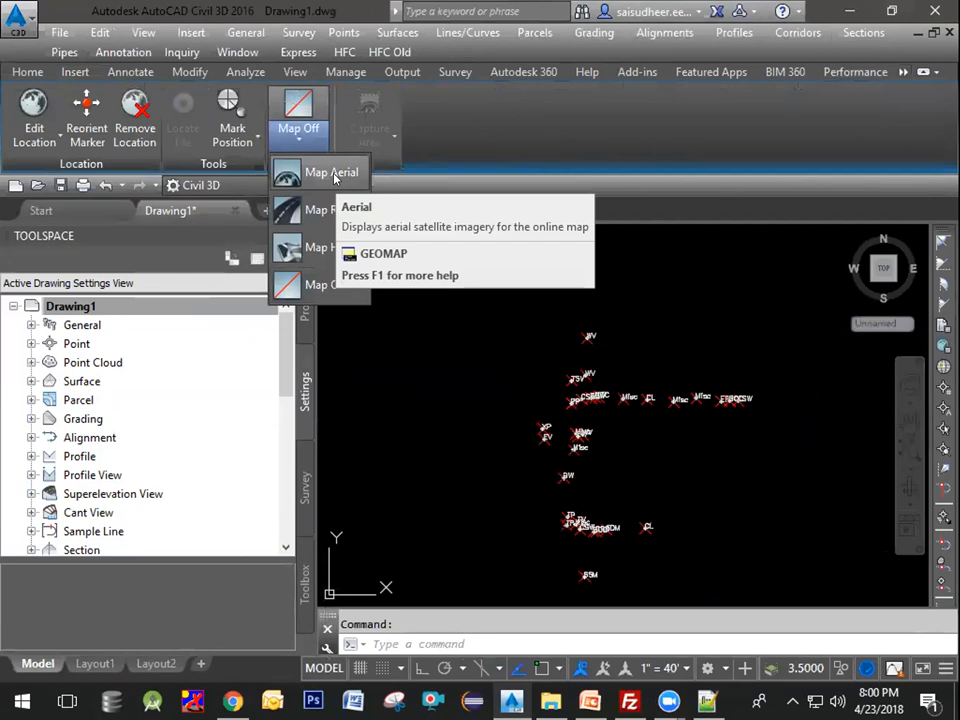
pyautogui.click(332, 174)
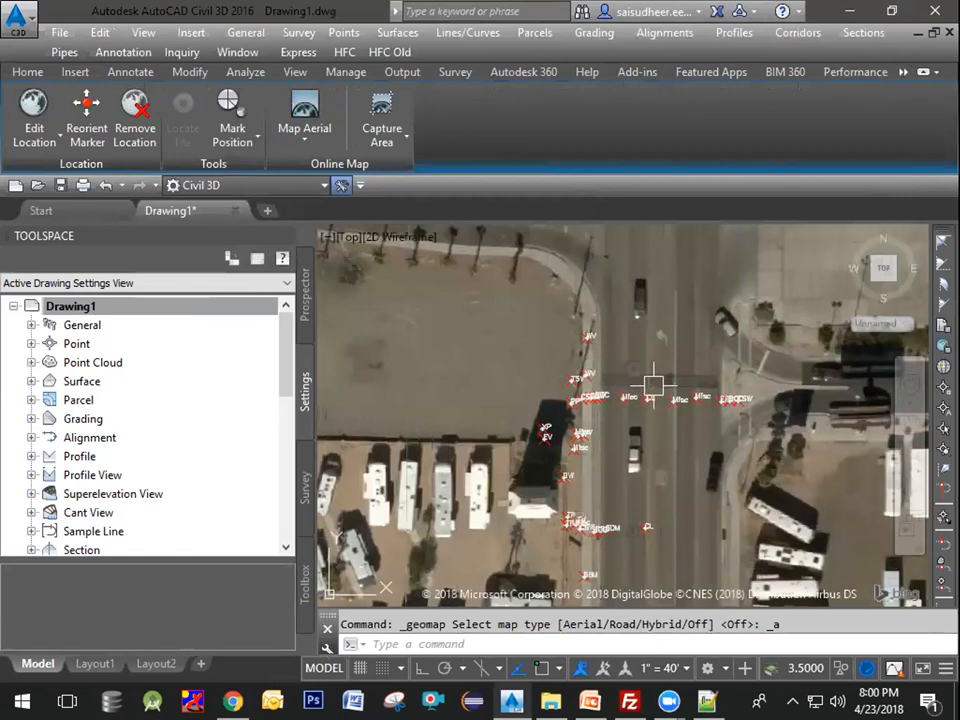
# Step: Select the survey point near the road edge and open the Properties palette to review it
pyautogui.moveTo(636, 482); pyautogui.dragTo(632, 437, button='middle')
pyautogui.moveTo(664, 492)
pyautogui.mouseDown(button='middle')
pyautogui.moveTo(660, 439)
pyautogui.moveTo(666, 514)
pyautogui.mouseUp(button='middle')
pyautogui.scroll(3, 555, 294)
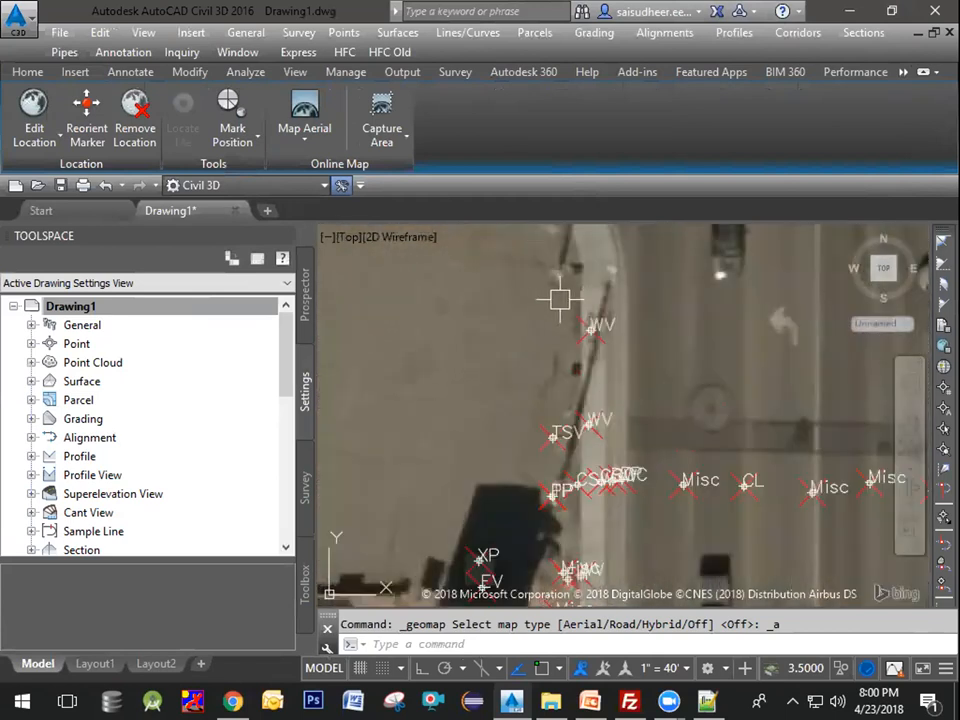
pyautogui.click(576, 314)
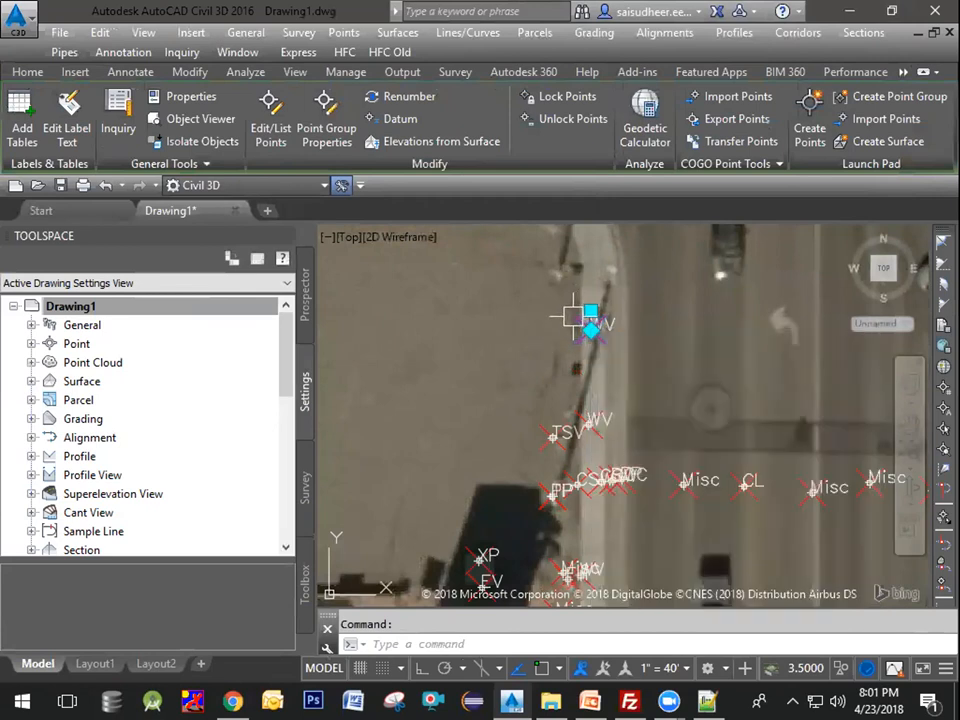
pyautogui.moveTo(570, 316)
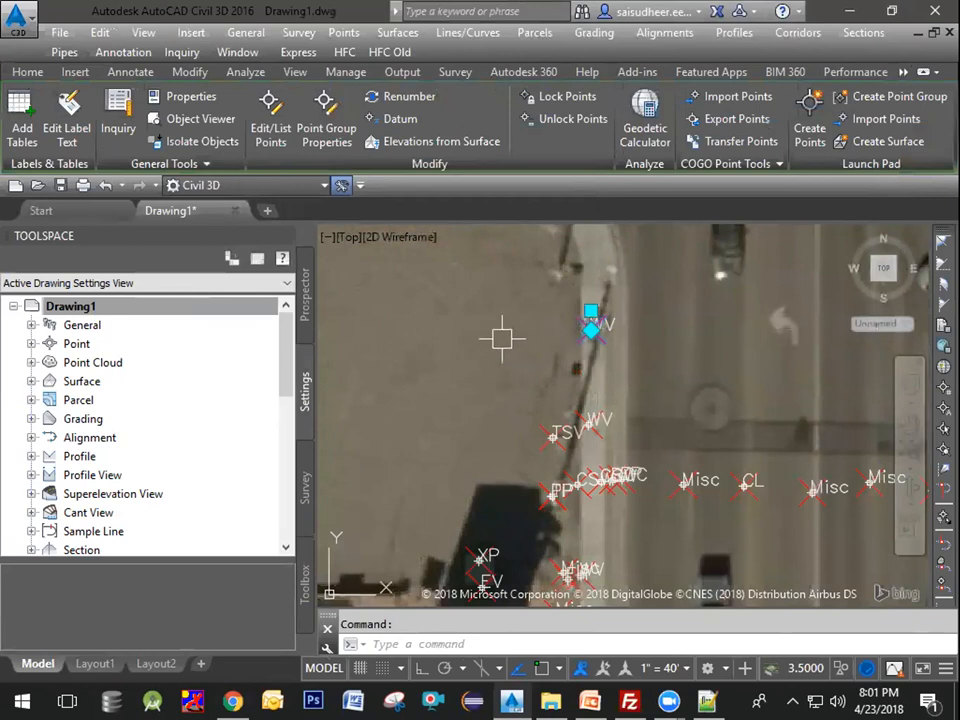
pyautogui.click(285, 236)
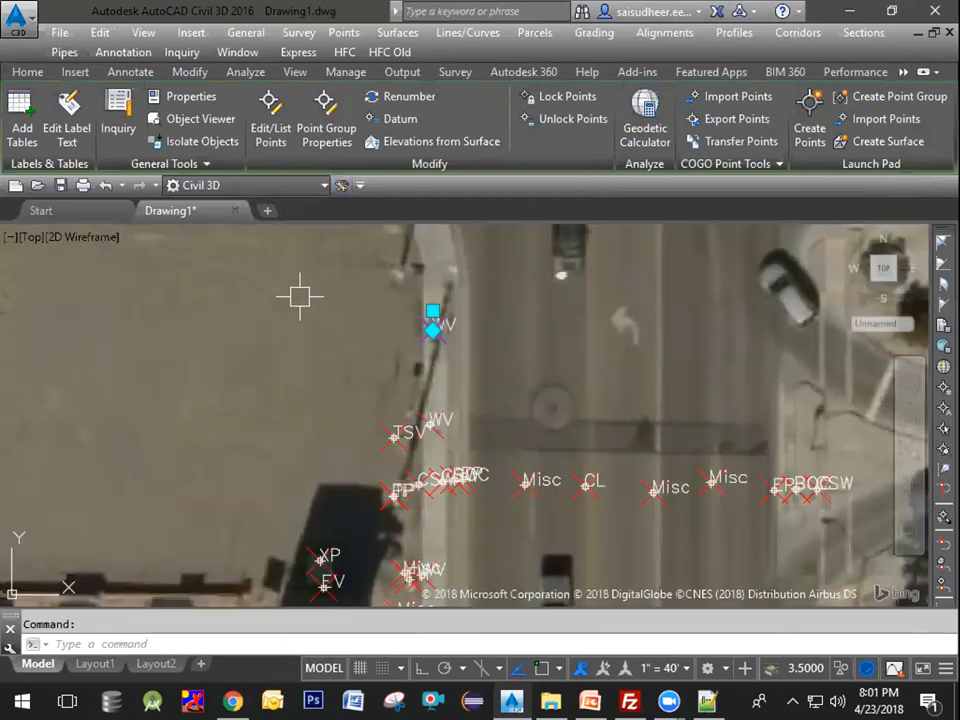
pyautogui.hotkey('ctrl', '1')
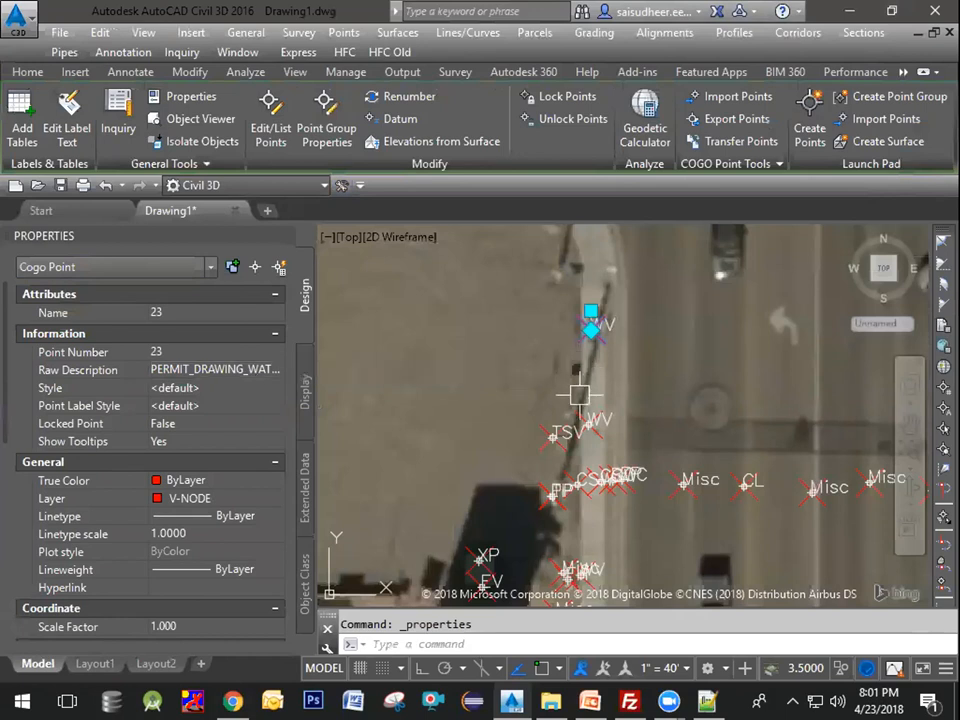
pyautogui.press('Escape')
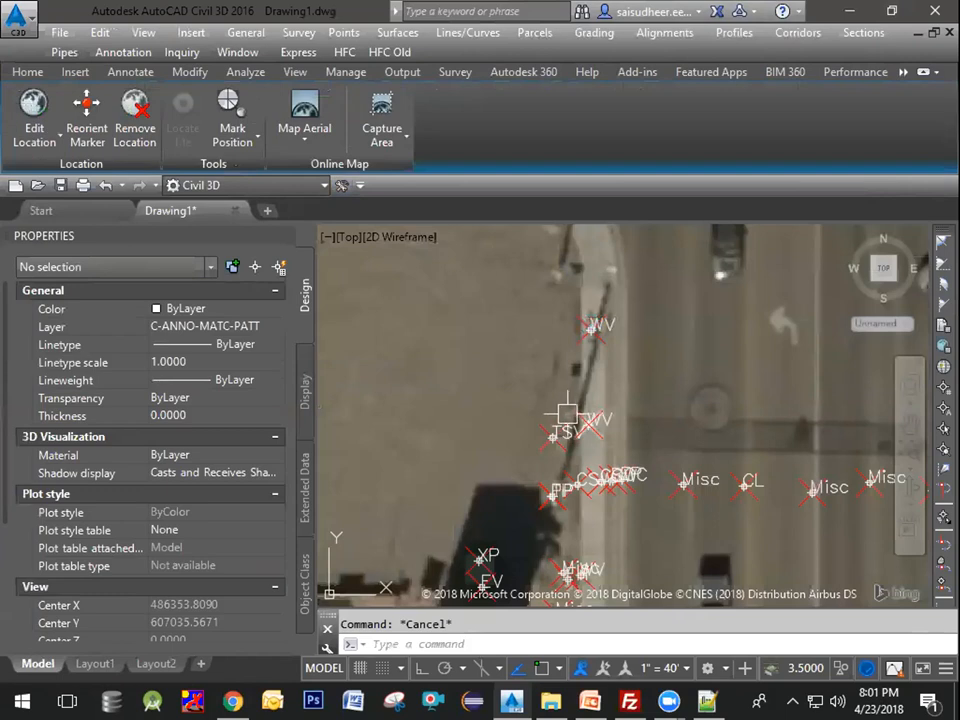
# Step: Select neighbouring survey points along the wall to review their properties
pyautogui.click(585, 418)
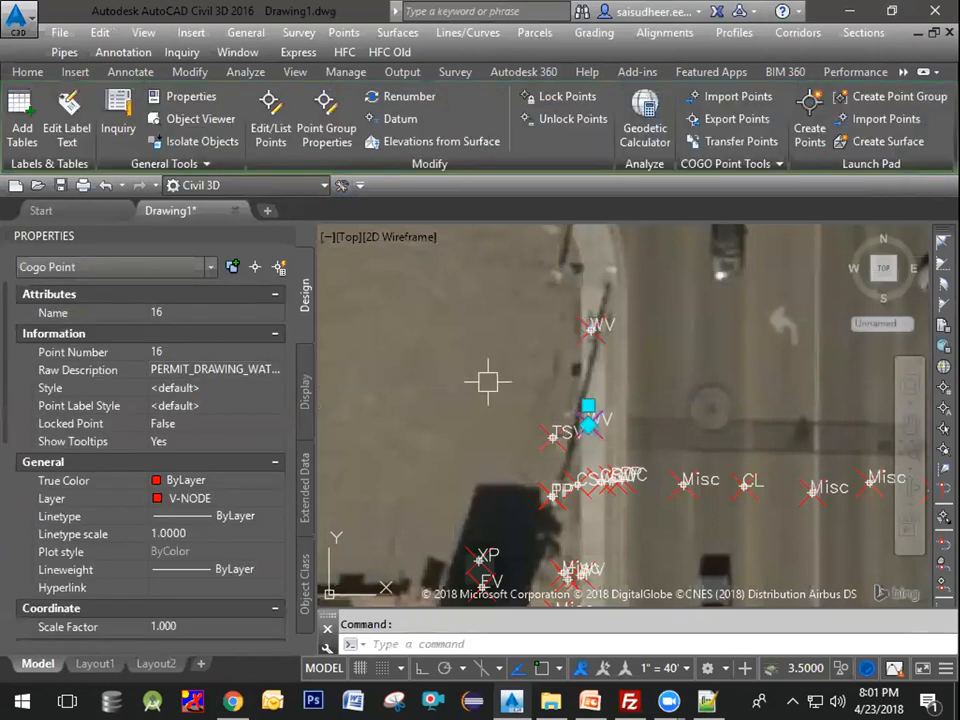
pyautogui.press('Escape')
pyautogui.moveTo(596, 397); pyautogui.dragTo(593, 299, button='middle')
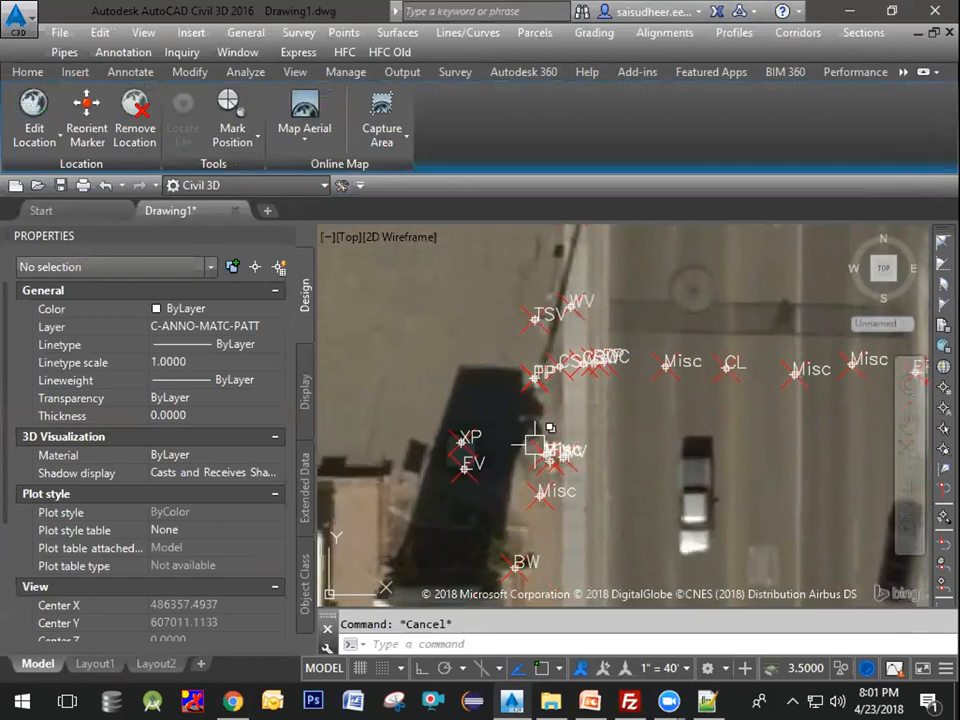
pyautogui.moveTo(500, 482); pyautogui.dragTo(523, 380, button='middle')
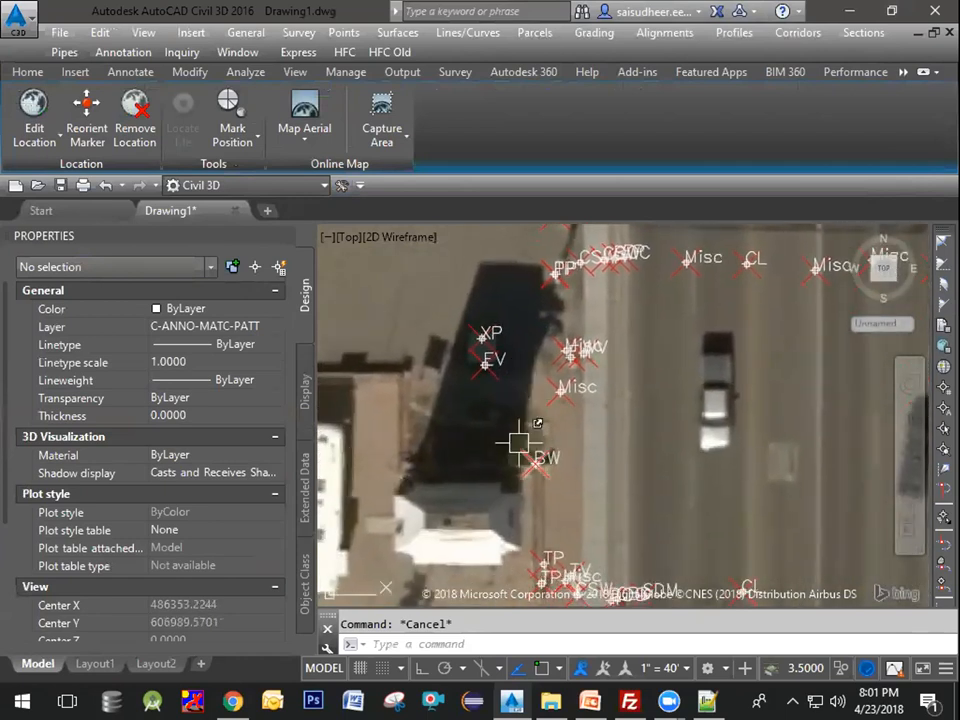
pyautogui.click(519, 441)
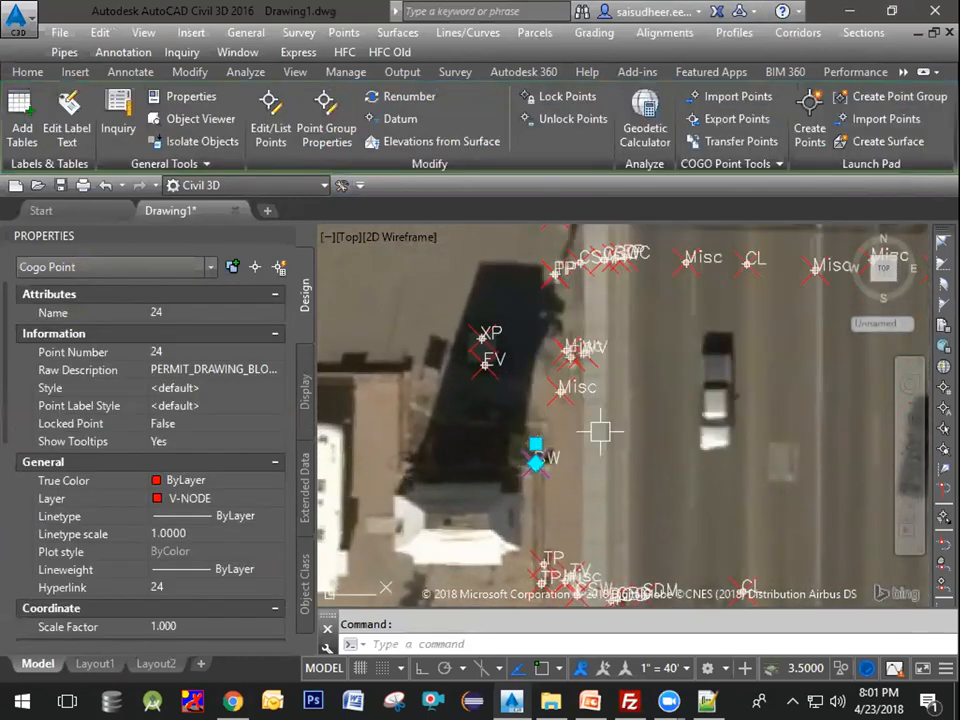
pyautogui.press('Escape')
# Step: Zoom to the BW point and follow its hyperlink to open the linked photo folder
pyautogui.scroll(2, 527, 444)
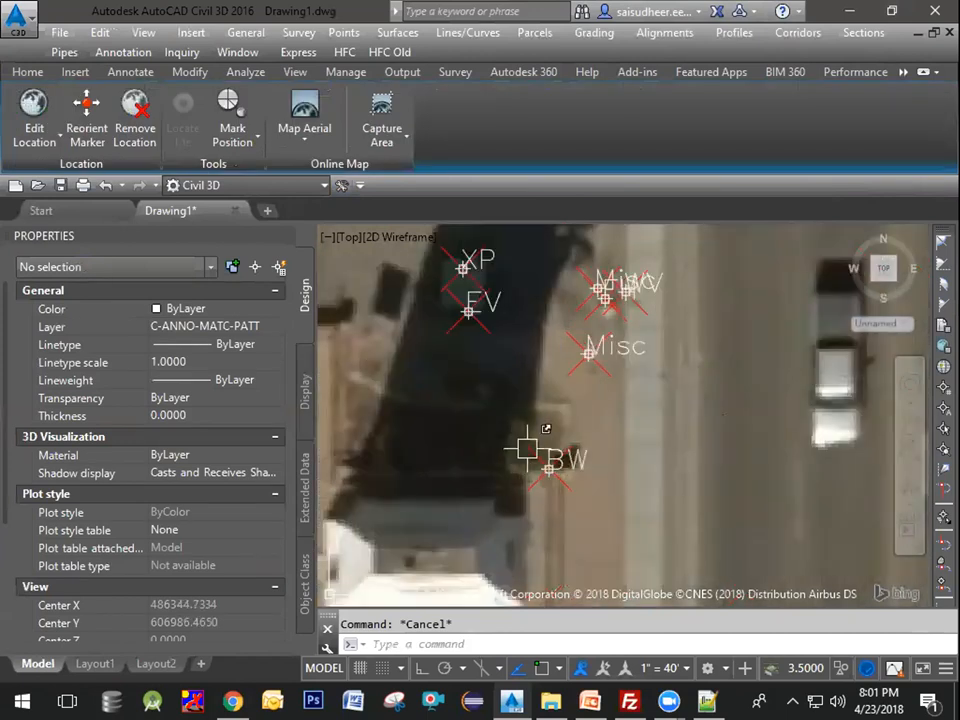
pyautogui.scroll(2, 535, 438)
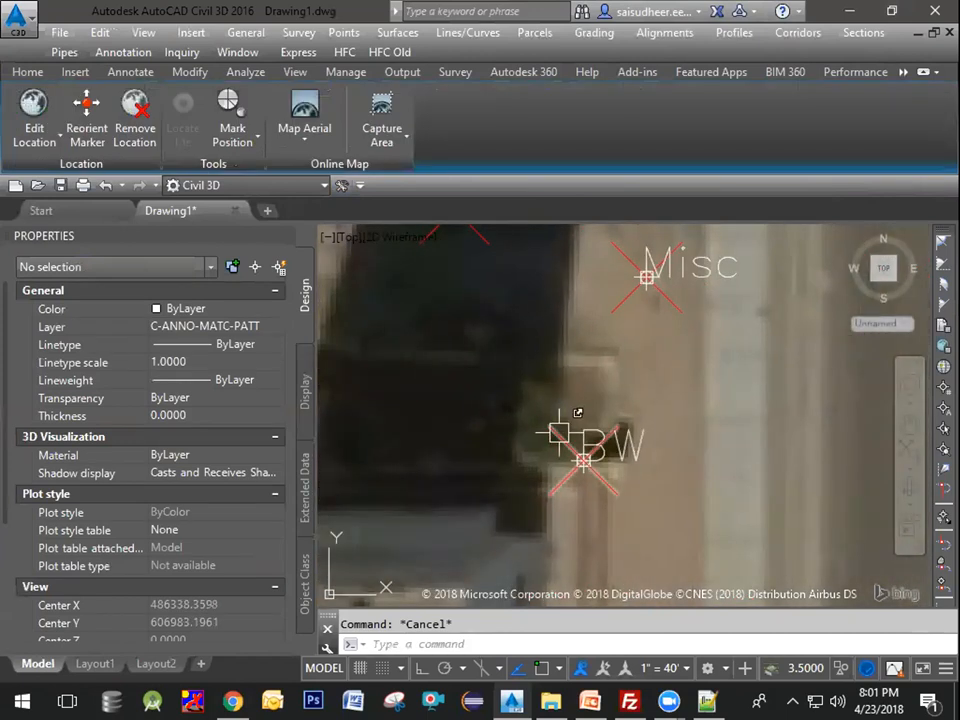
pyautogui.moveTo(548, 431)
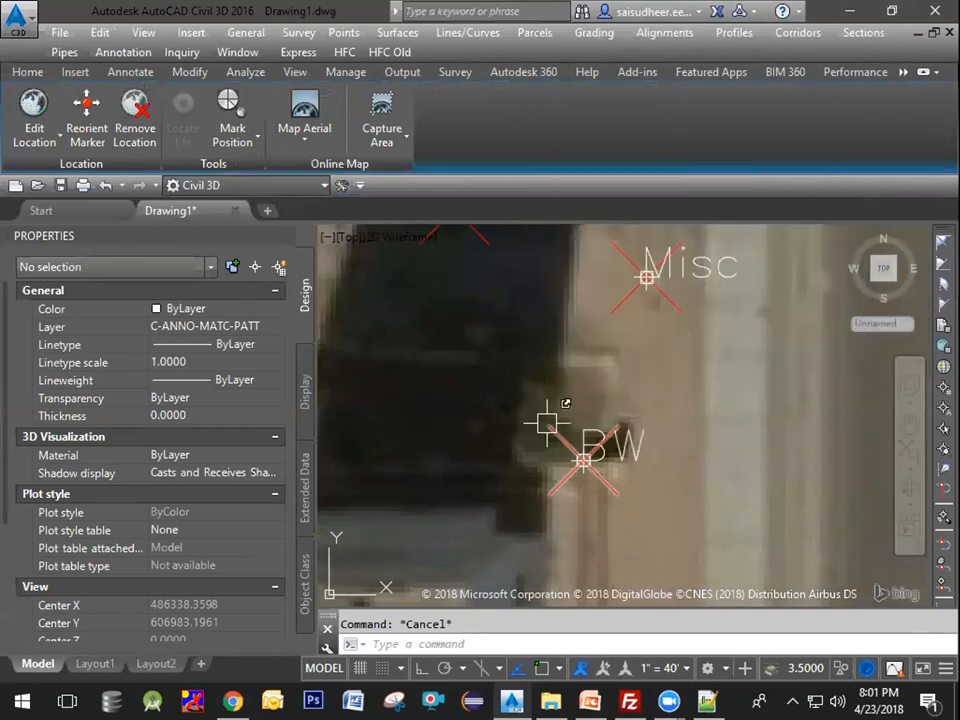
pyautogui.click(556, 431)
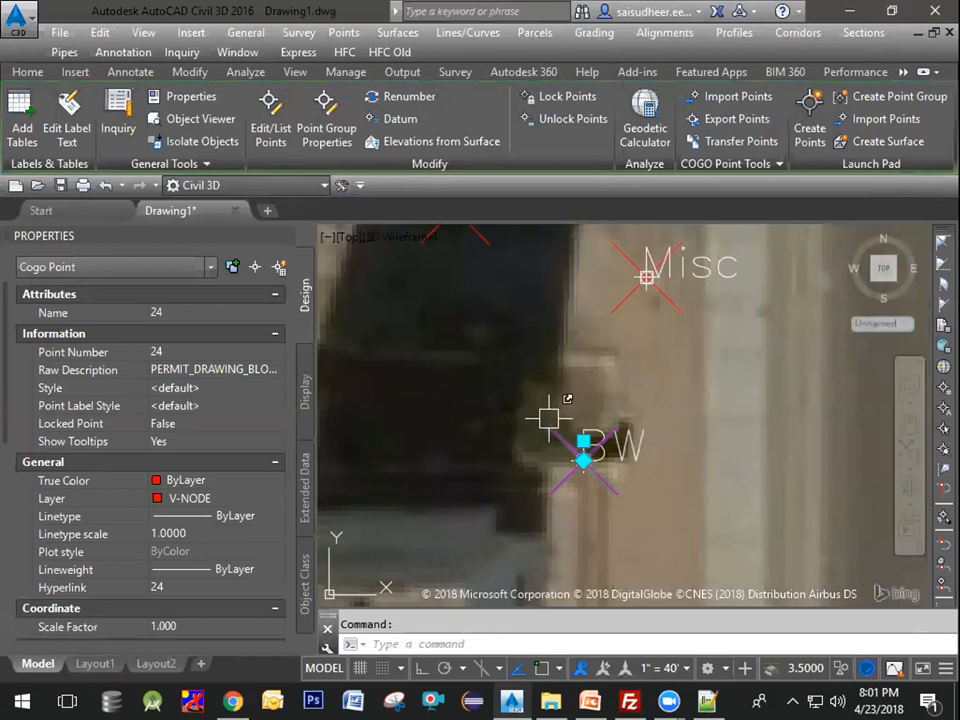
pyautogui.moveTo(547, 428)
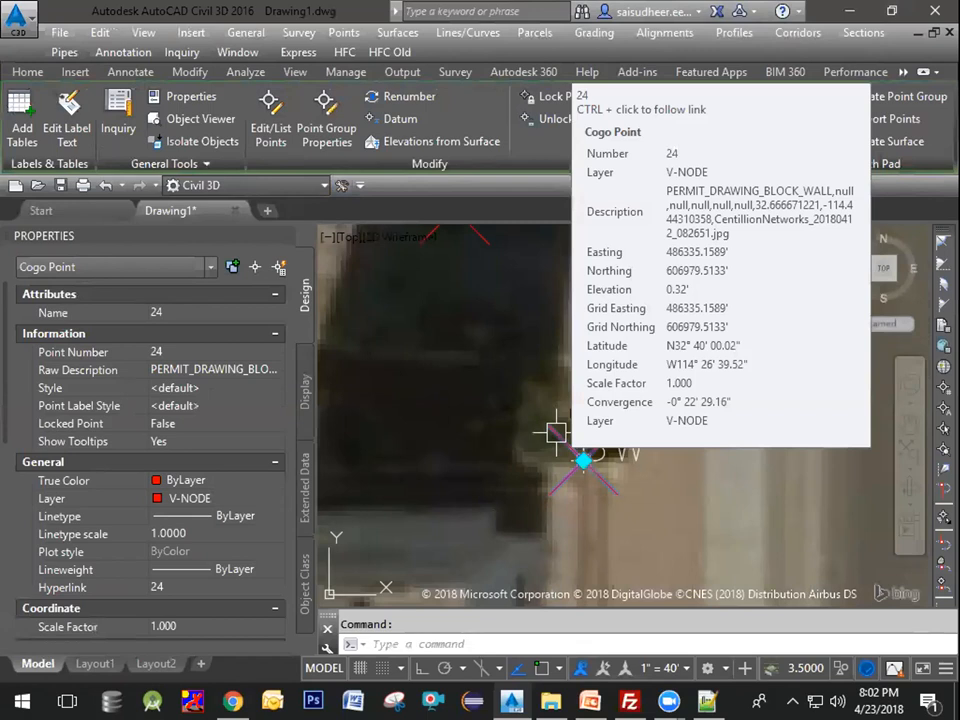
pyautogui.keyDown('ctrl'); pyautogui.click(556, 432); pyautogui.keyUp('ctrl')
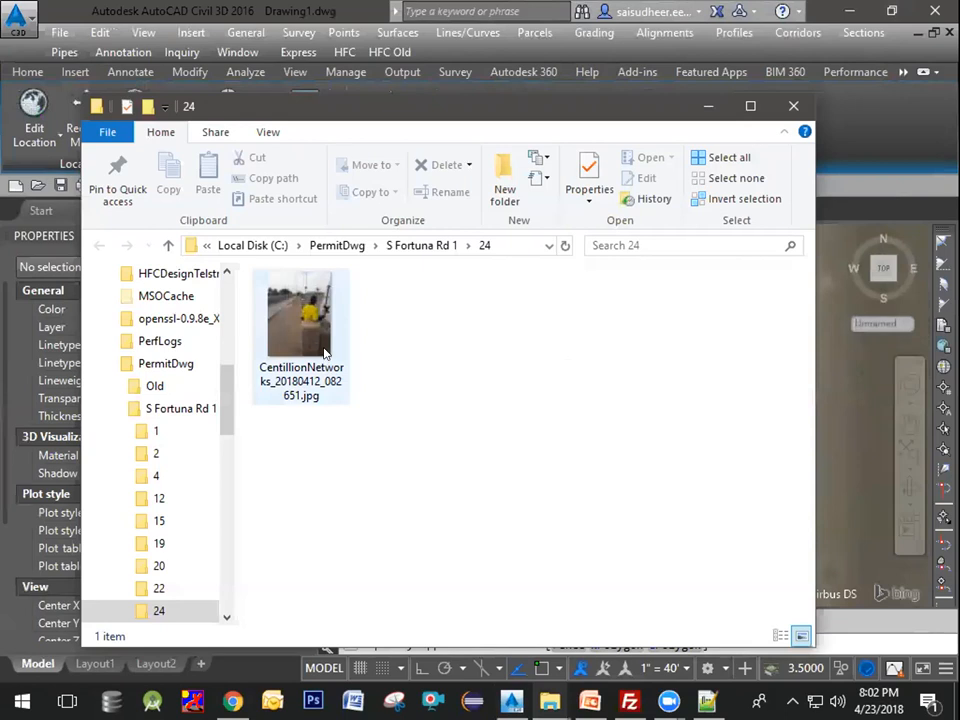
# Step: Open the point's photo, rotate it upright, and close the picture viewer
pyautogui.doubleClick(325, 345)
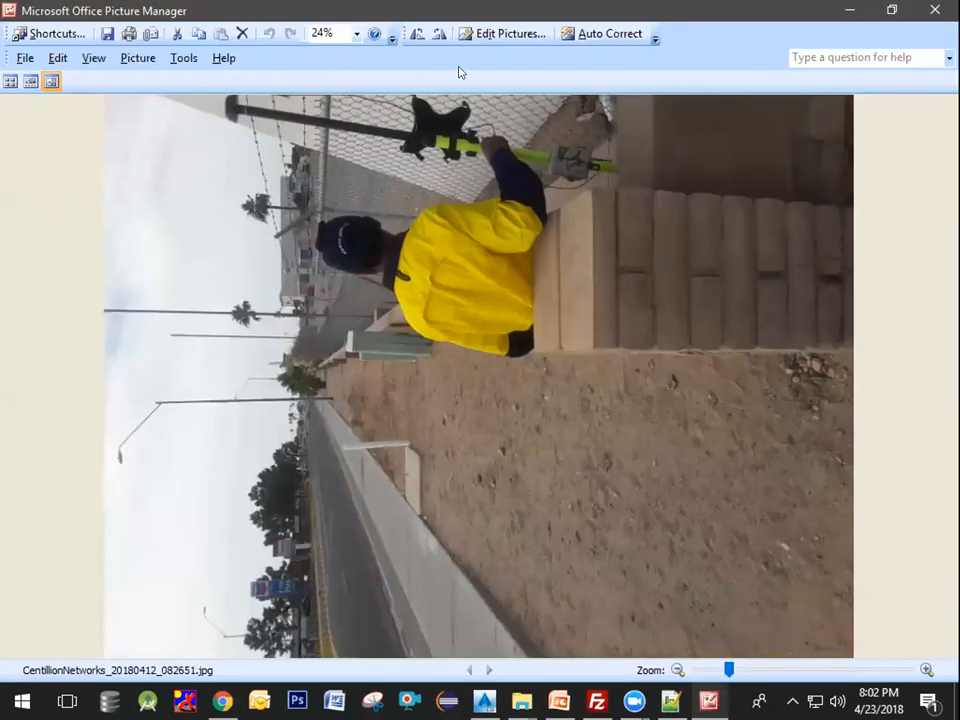
pyautogui.click(438, 34)
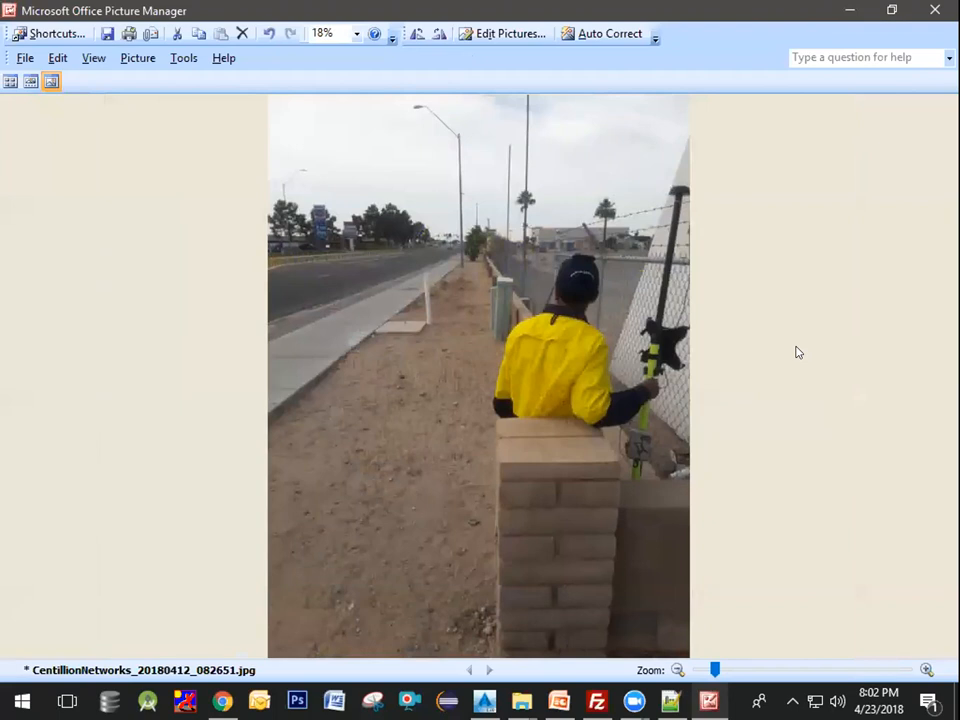
pyautogui.click(941, 9)
# Step: Browse up to the S Fortuna Rd 1 project folder and minimize the file explorer
pyautogui.click(483, 399)
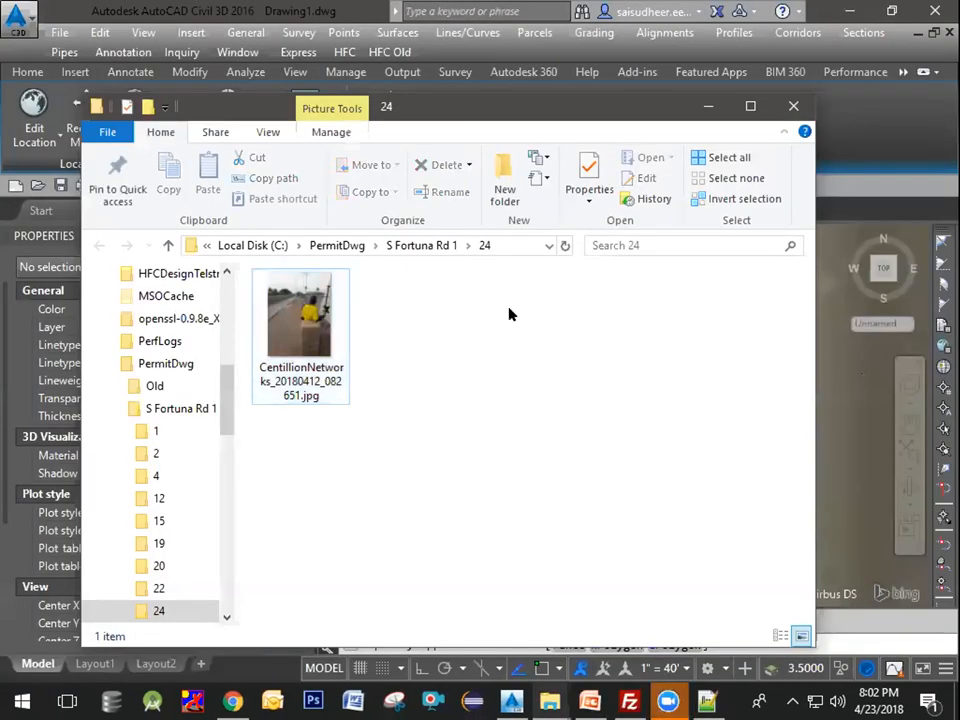
pyautogui.click(424, 245)
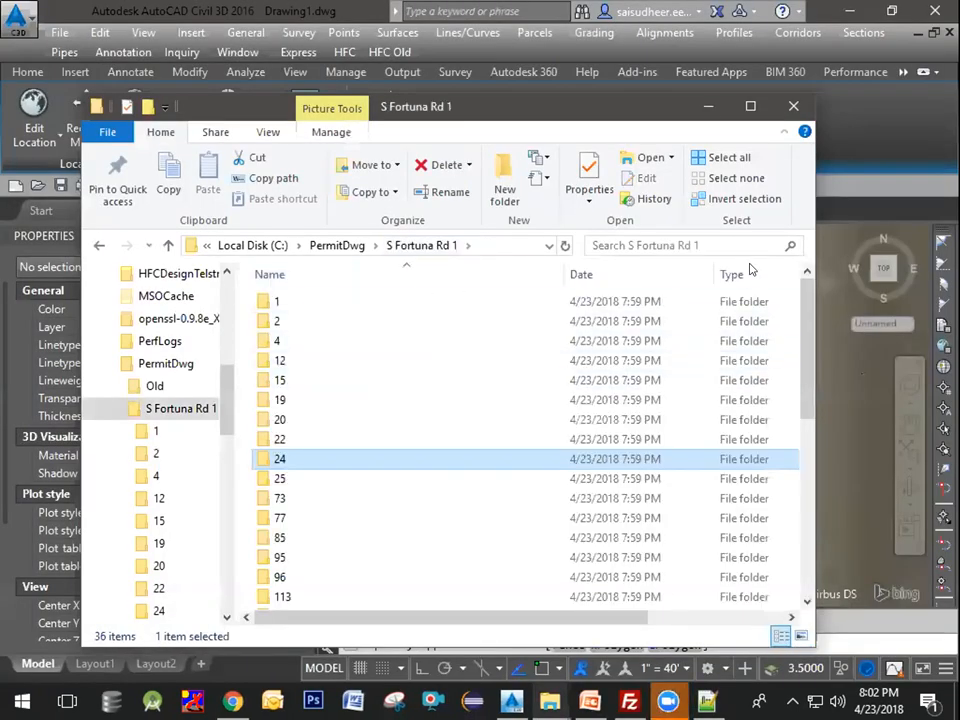
pyautogui.click(709, 107)
# Step: Pan and zoom along the road to inspect the survey points against the aerial imagery
pyautogui.click(692, 345)
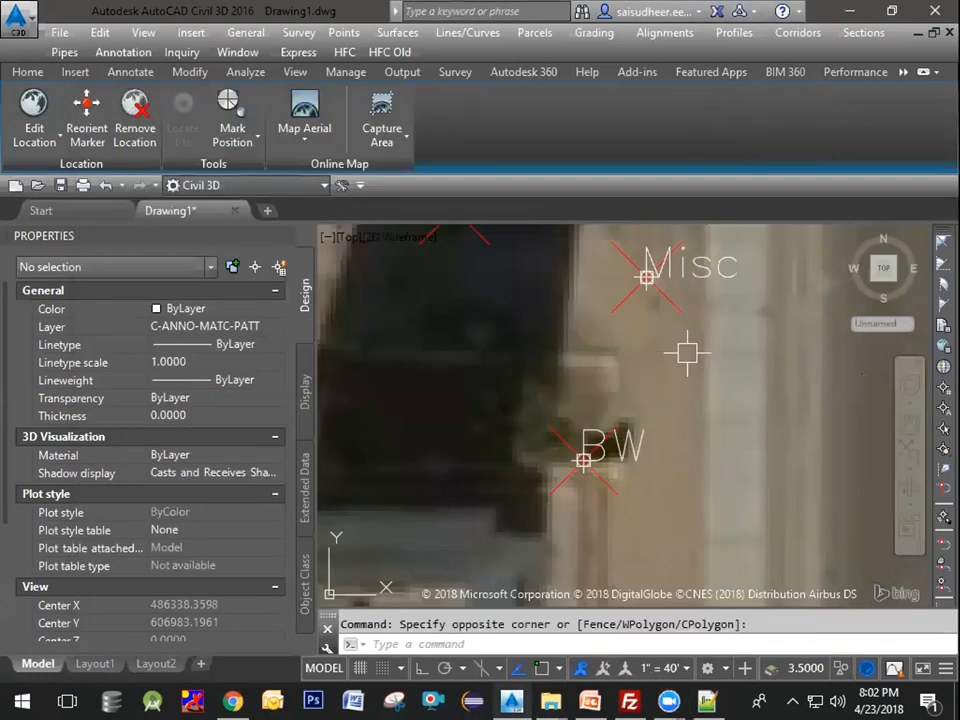
pyautogui.scroll(-2, 658, 343)
pyautogui.moveTo(661, 350); pyautogui.dragTo(557, 356, button='middle')
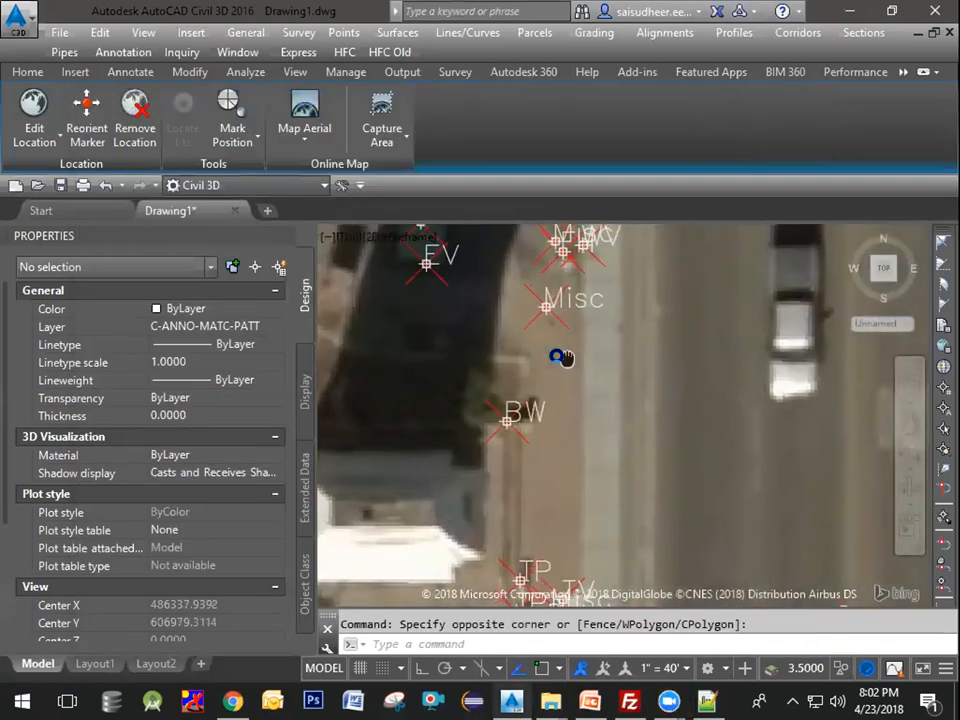
pyautogui.scroll(-4, 575, 385)
pyautogui.scroll(-3, 578, 385)
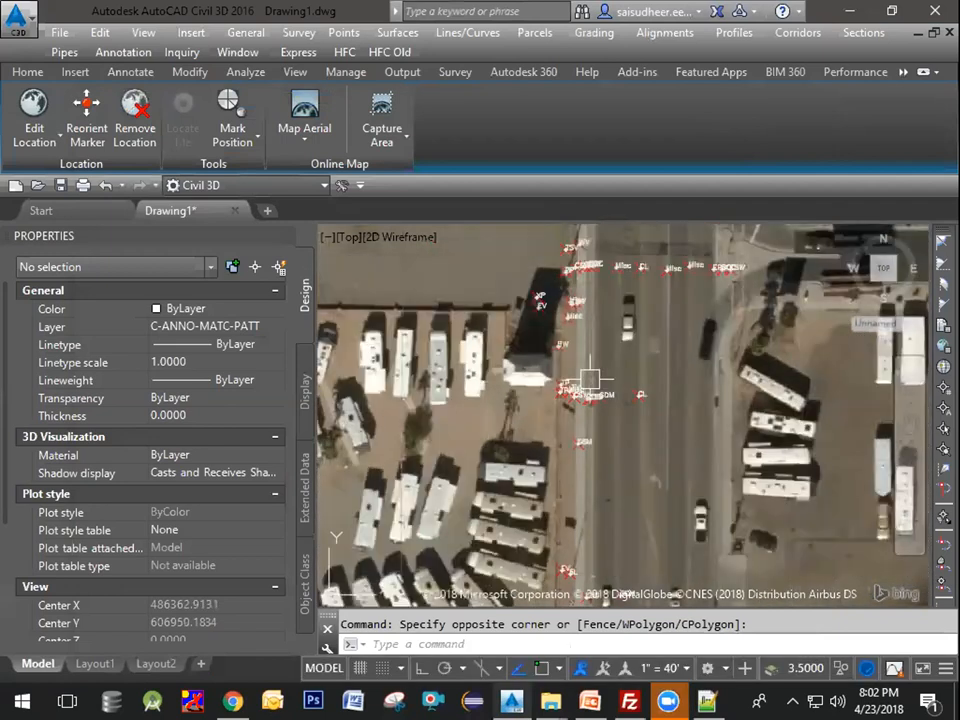
pyautogui.moveTo(678, 427); pyautogui.dragTo(699, 254, button='middle')
pyautogui.moveTo(709, 383); pyautogui.dragTo(675, 336, button='middle')
pyautogui.scroll(-2, 679, 358)
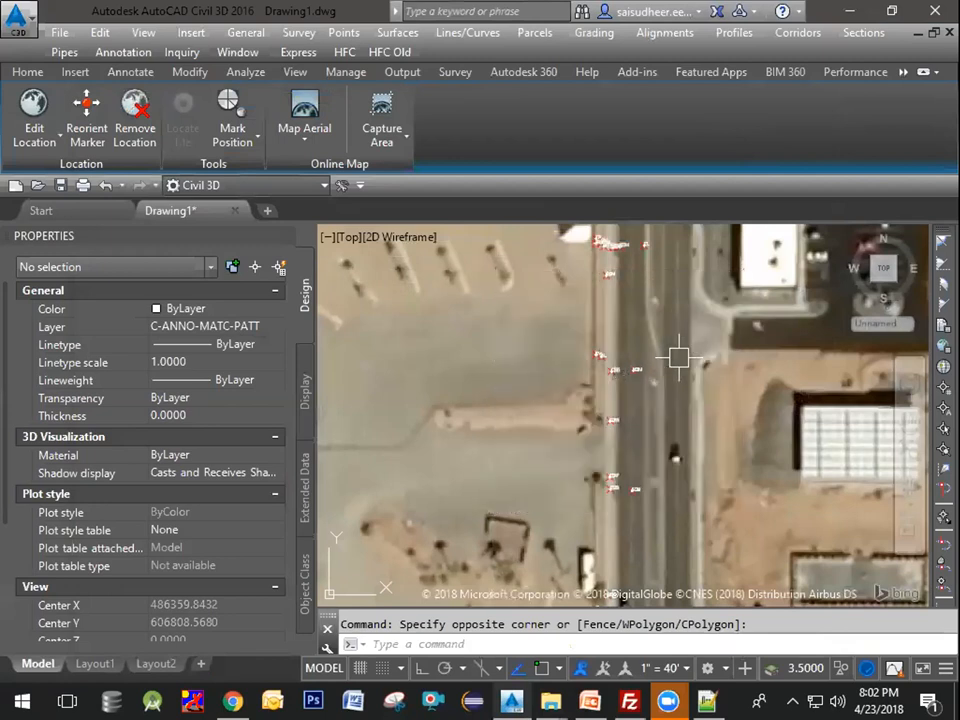
pyautogui.moveTo(645, 290); pyautogui.dragTo(636, 426, button='middle')
pyautogui.scroll(4, 619, 418)
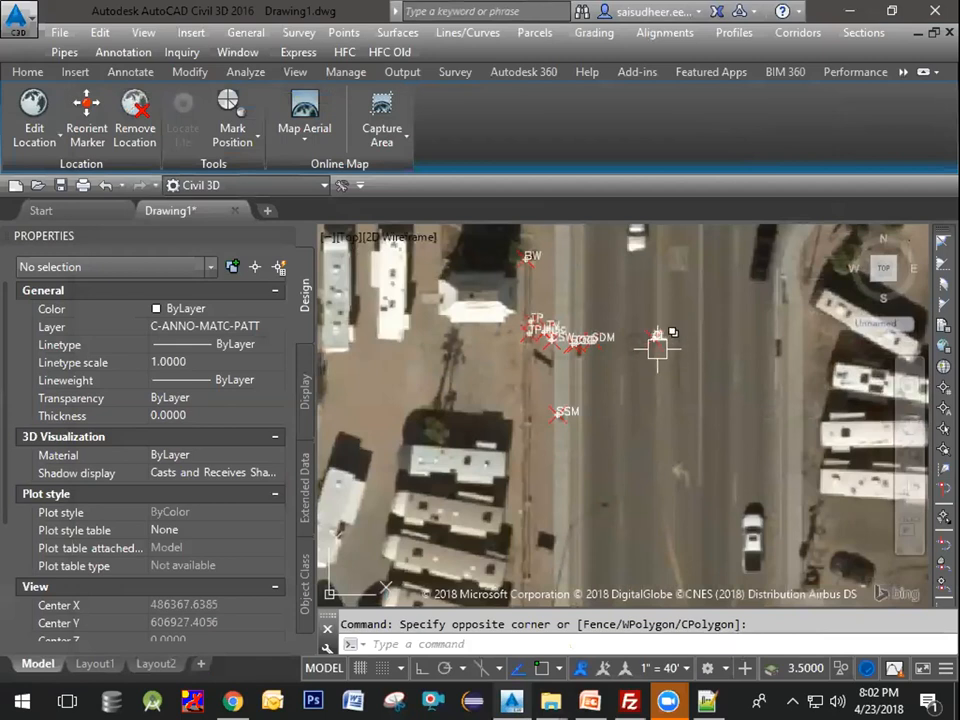
pyautogui.scroll(6, 566, 348)
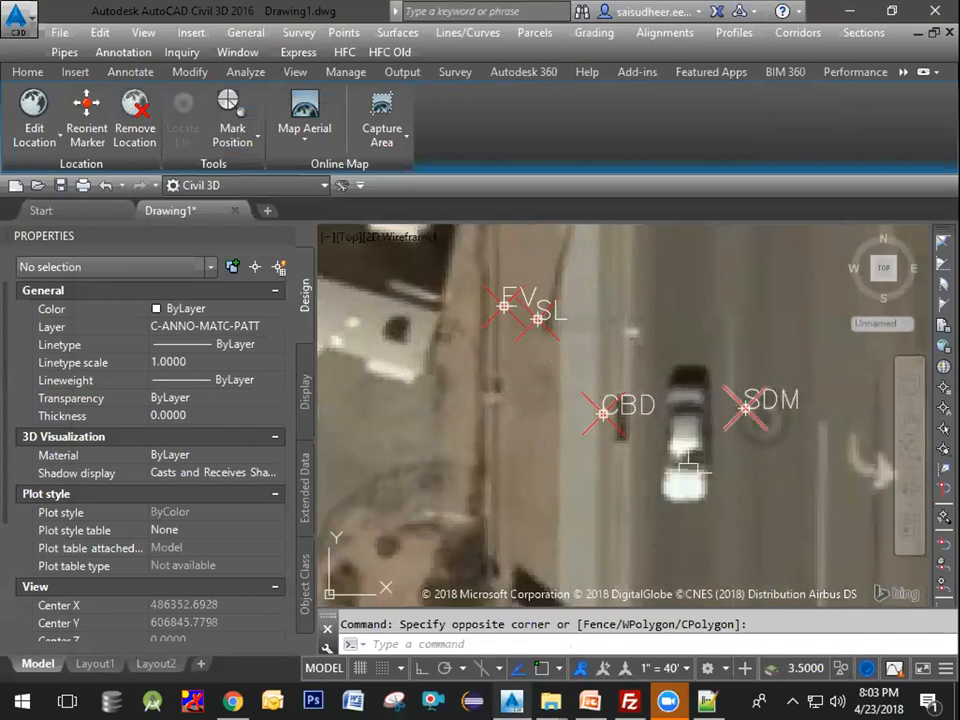
pyautogui.moveTo(686, 461); pyautogui.dragTo(694, 233, button='middle')
pyautogui.scroll(-5, 589, 460)
pyautogui.moveTo(612, 495); pyautogui.dragTo(621, 273, button='middle')
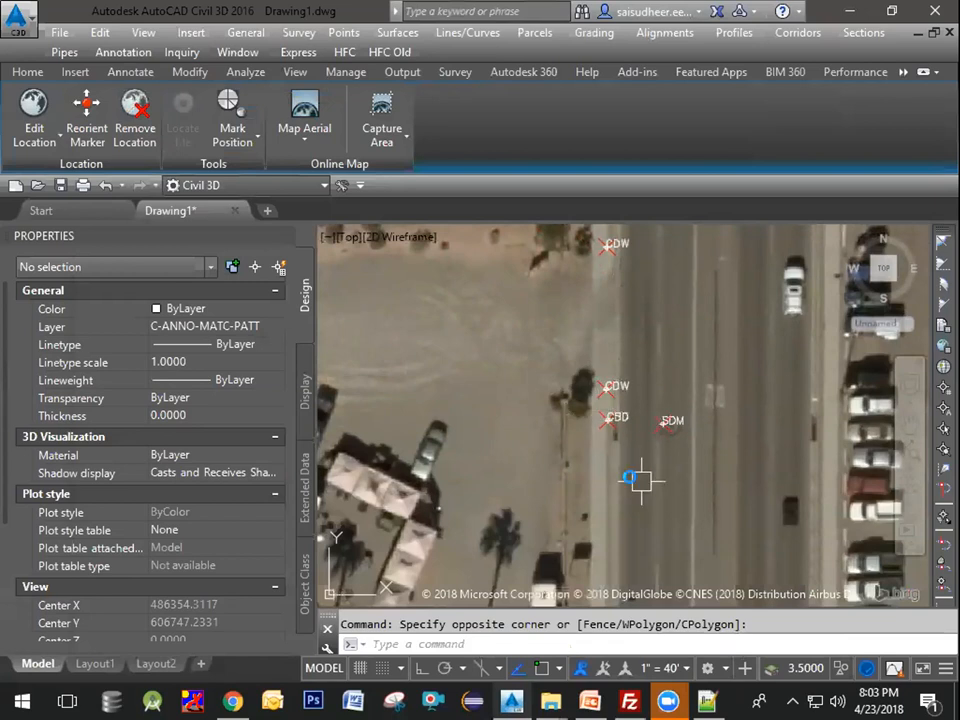
pyautogui.moveTo(641, 471); pyautogui.dragTo(644, 251, button='middle')
pyautogui.scroll(2, 605, 450)
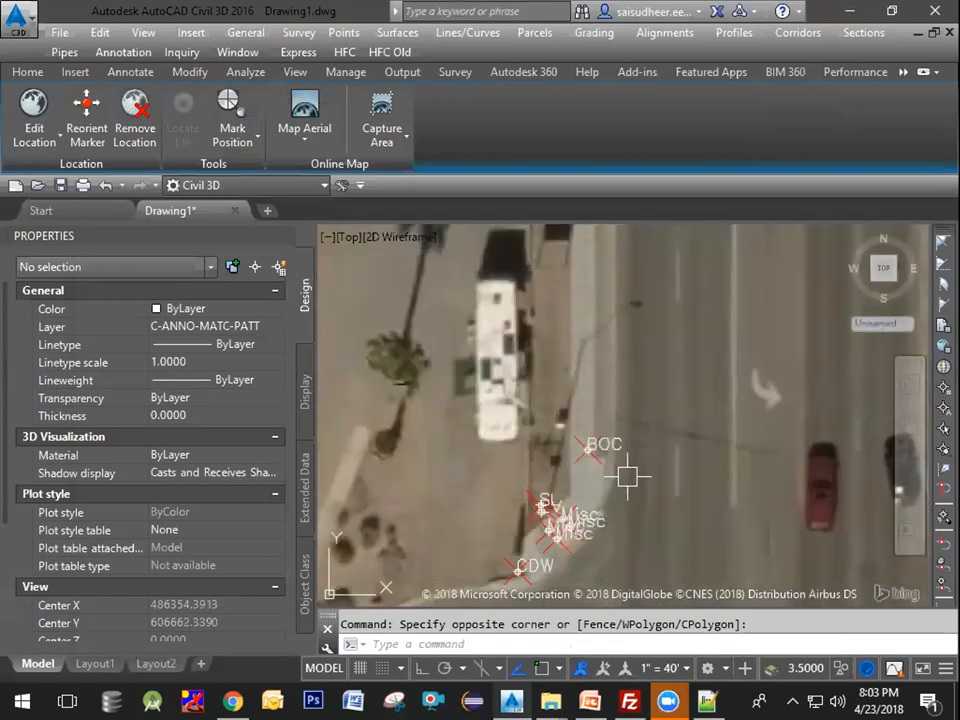
pyautogui.moveTo(577, 494); pyautogui.dragTo(632, 339, button='middle')
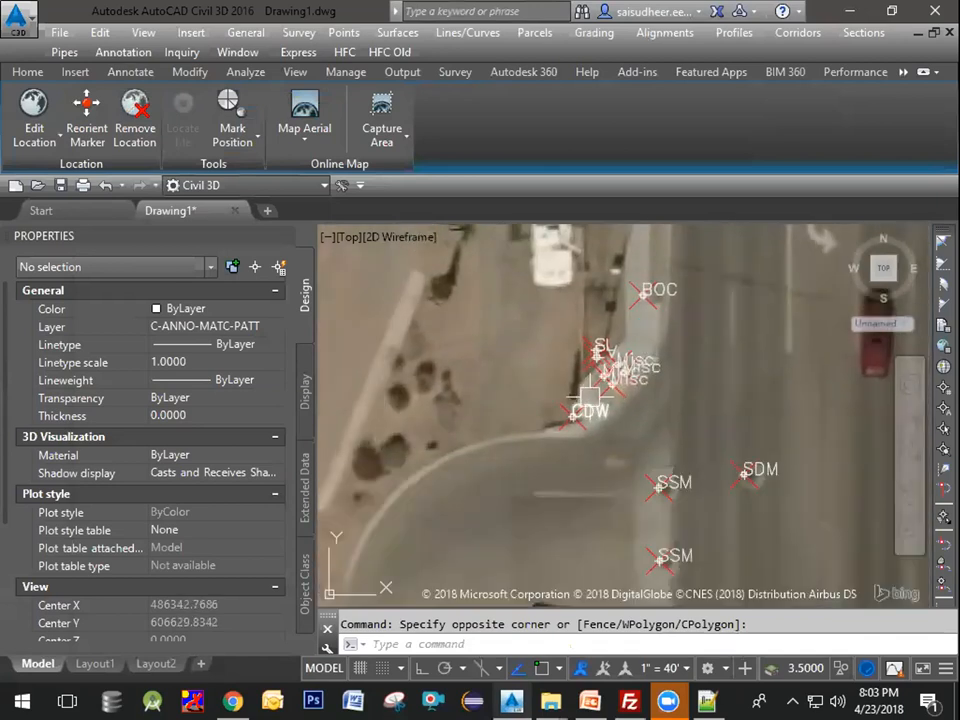
pyautogui.scroll(-4, 595, 480)
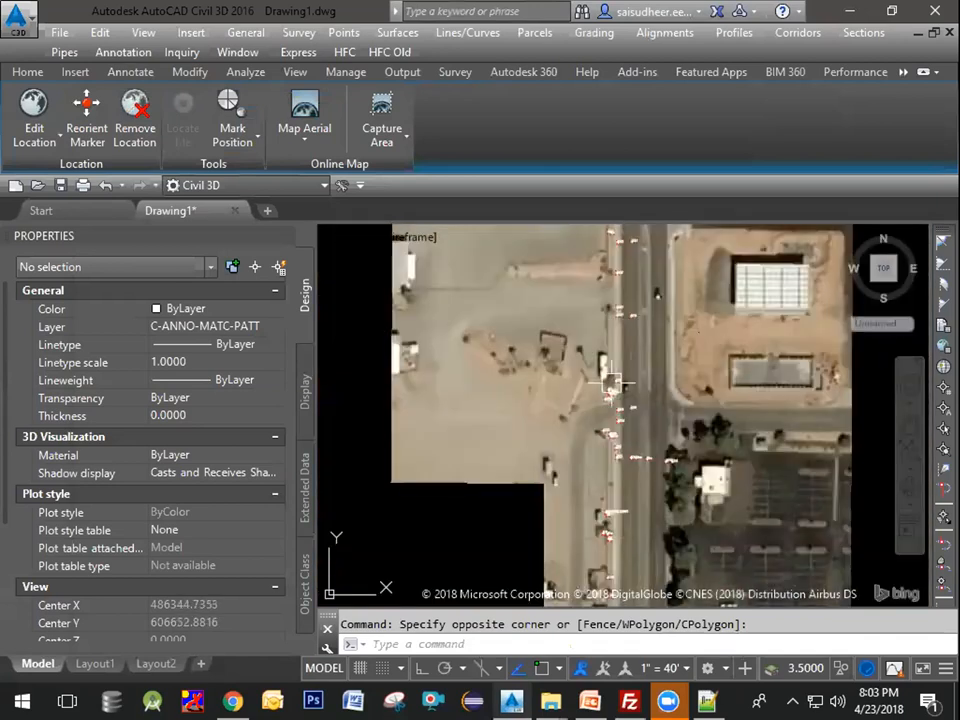
pyautogui.moveTo(618, 341); pyautogui.dragTo(618, 496, button='middle')
pyautogui.scroll(6, 571, 285)
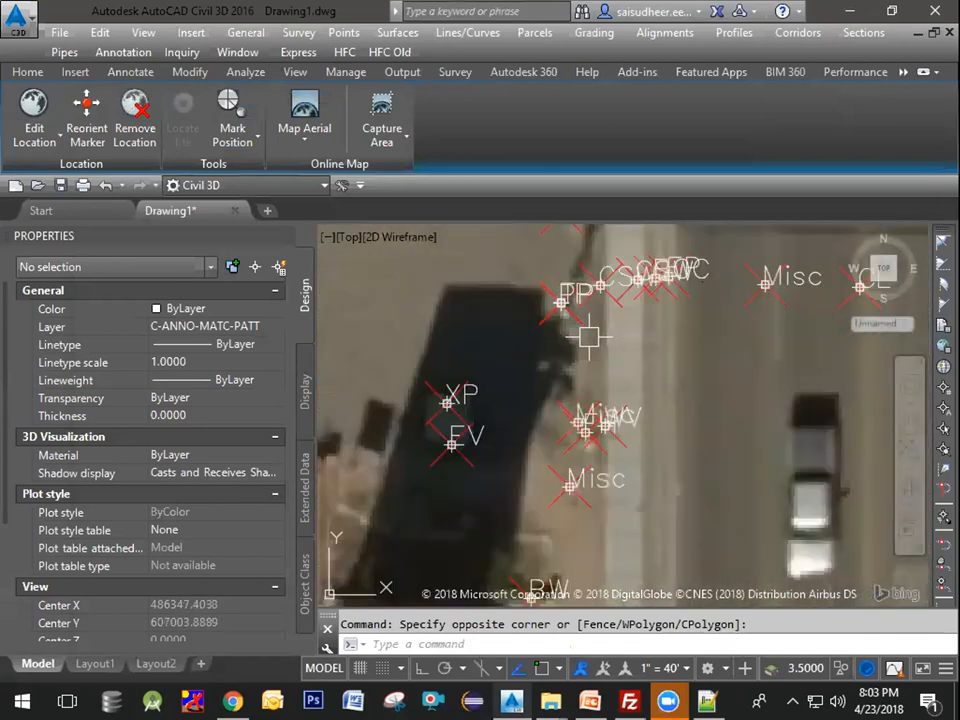
# Step: Zoom to the PP point and follow its hyperlink to open the linked photo folder
pyautogui.moveTo(557, 305); pyautogui.dragTo(597, 457, button='middle')
pyautogui.scroll(2, 596, 459)
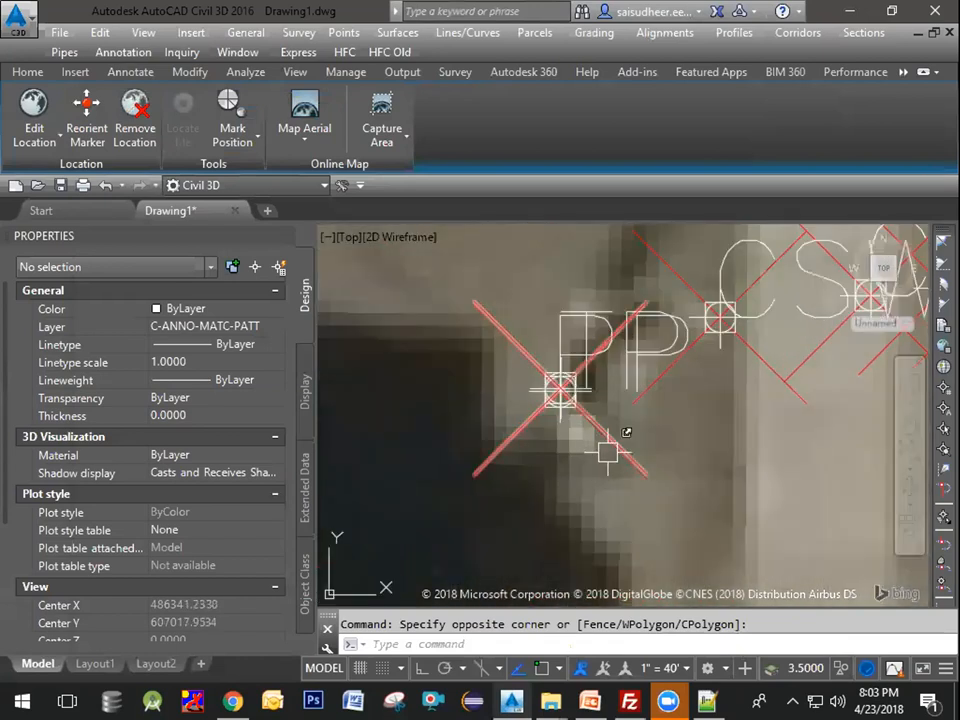
pyautogui.keyDown('ctrl'); pyautogui.click(608, 452); pyautogui.keyUp('ctrl')
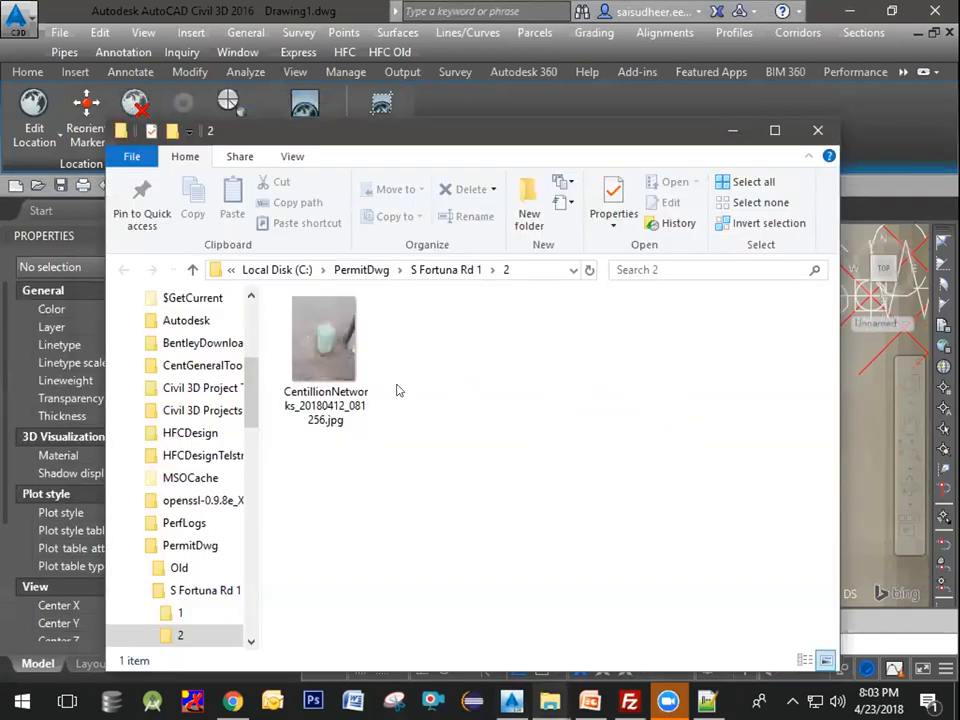
# Step: Open the linked photo, rotate it upright, and close the picture viewer without saving
pyautogui.doubleClick(324, 345)
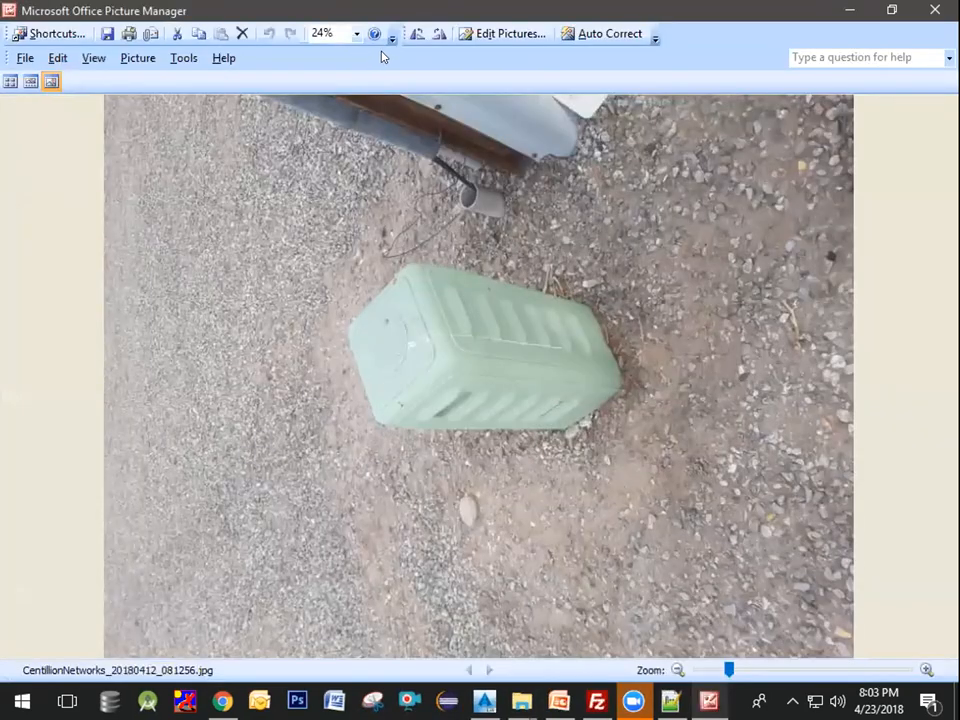
pyautogui.click(439, 33)
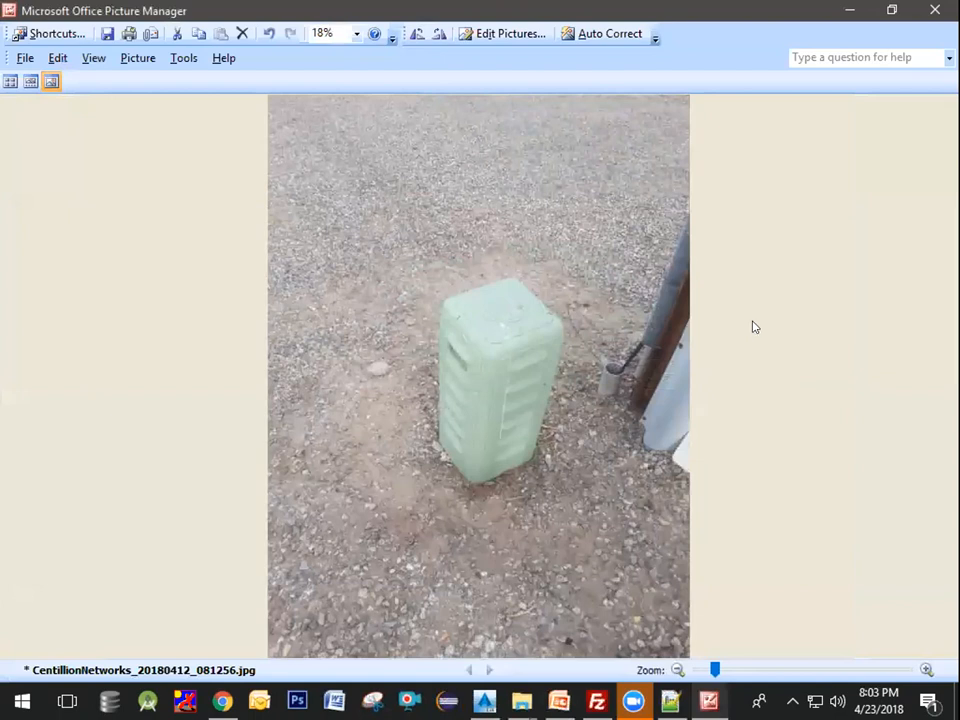
pyautogui.click(935, 9)
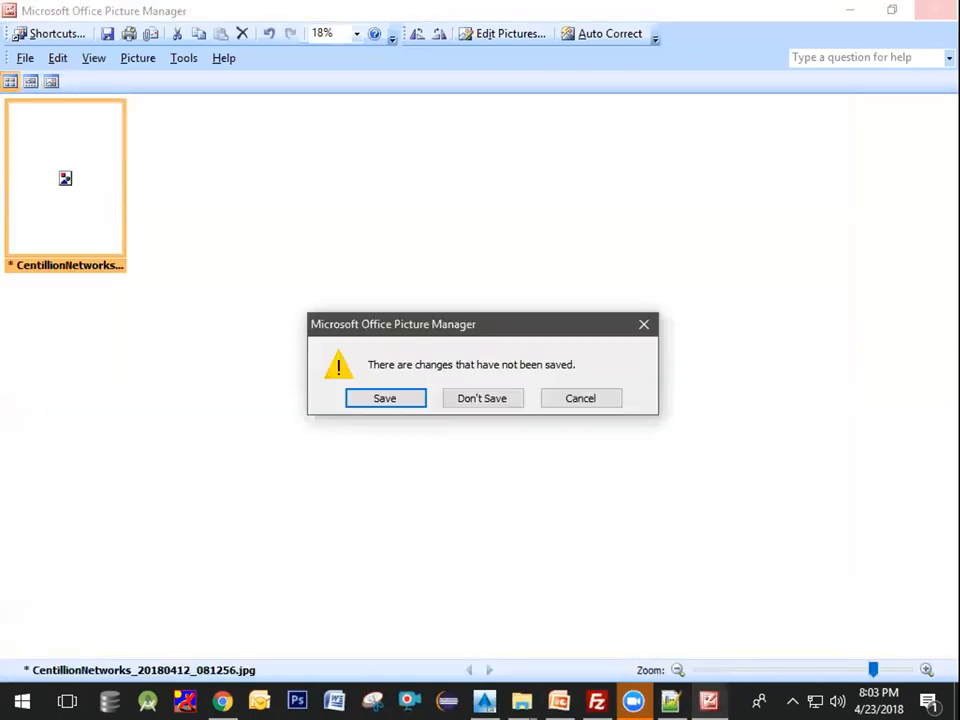
pyautogui.click(476, 396)
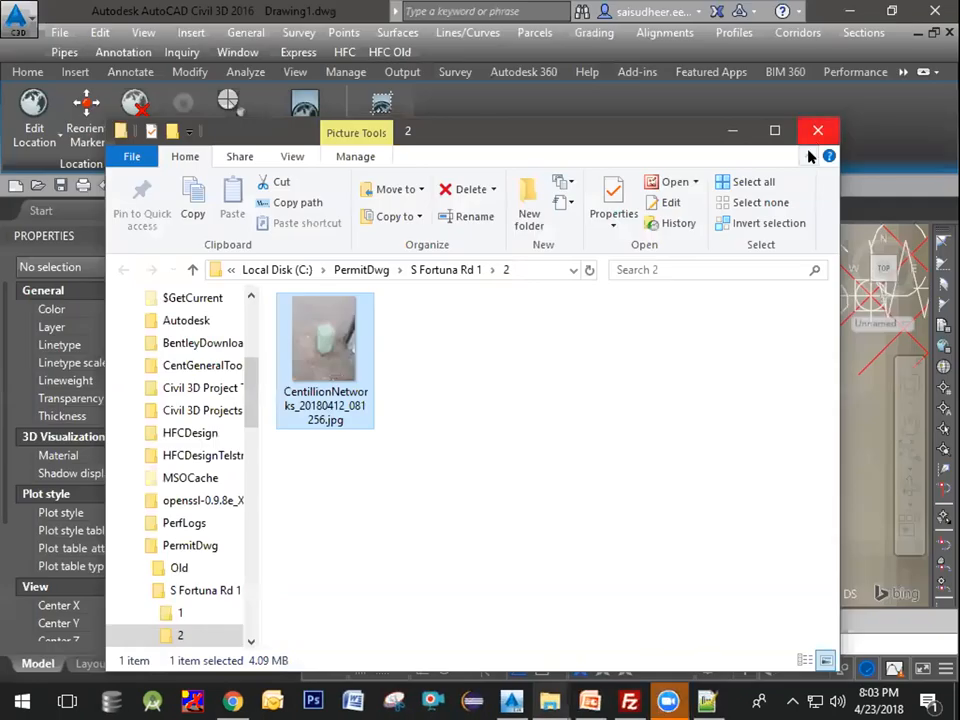
# Step: Minimize the file explorer and pan and zoom along the road to inspect the survey points on the aerial
pyautogui.click(602, 427)
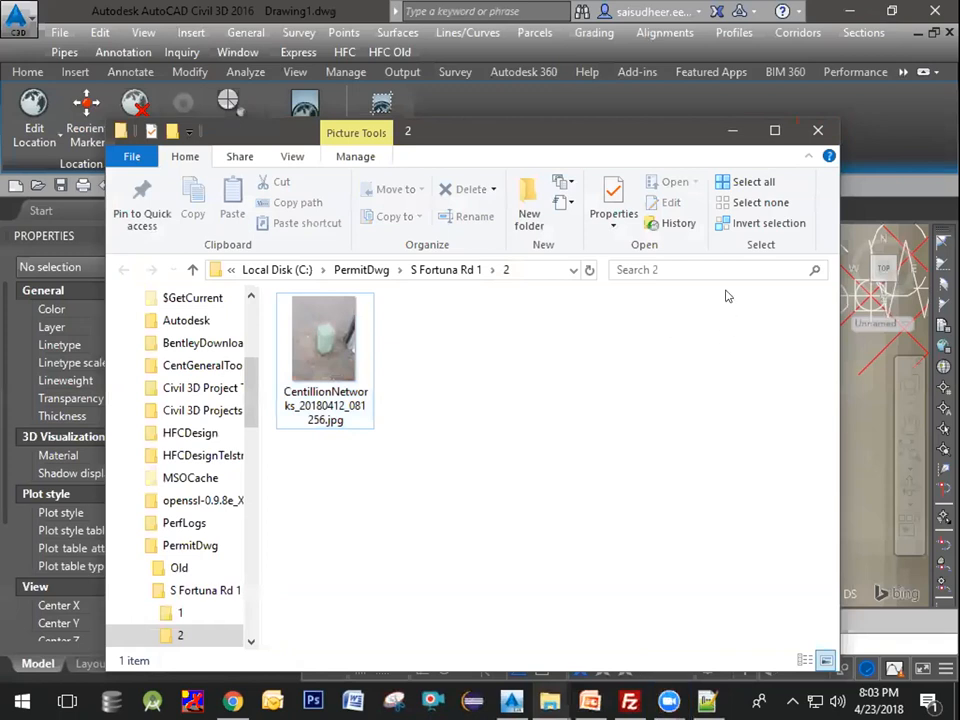
pyautogui.click(730, 132)
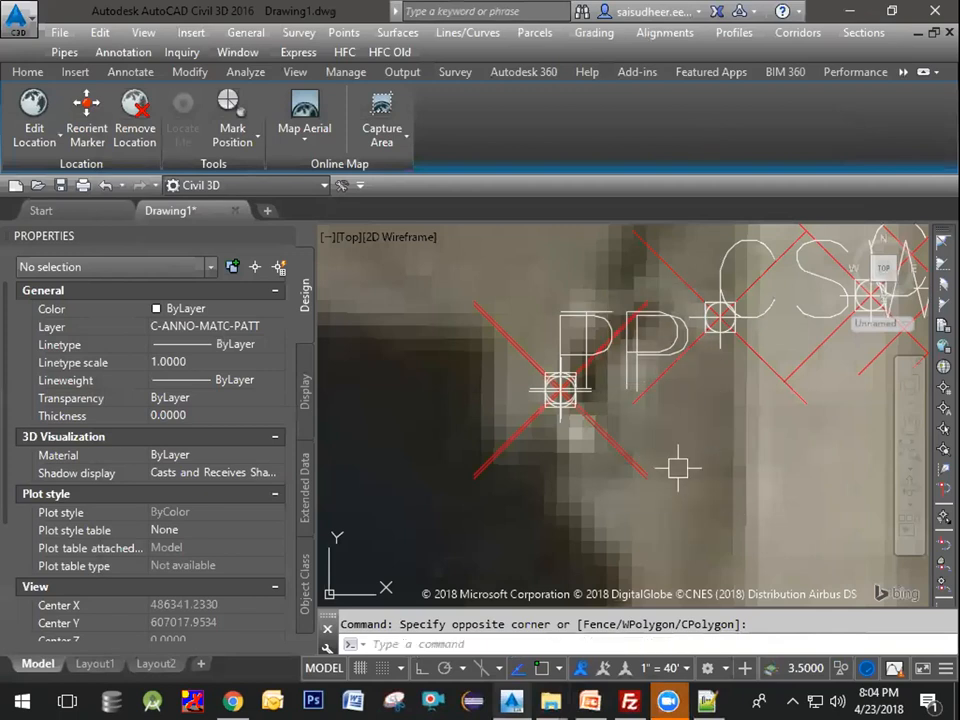
pyautogui.press('Escape')
pyautogui.scroll(-5, 690, 462)
pyautogui.moveTo(767, 446); pyautogui.dragTo(558, 446, button='middle')
pyautogui.moveTo(690, 435); pyautogui.dragTo(602, 448, button='middle')
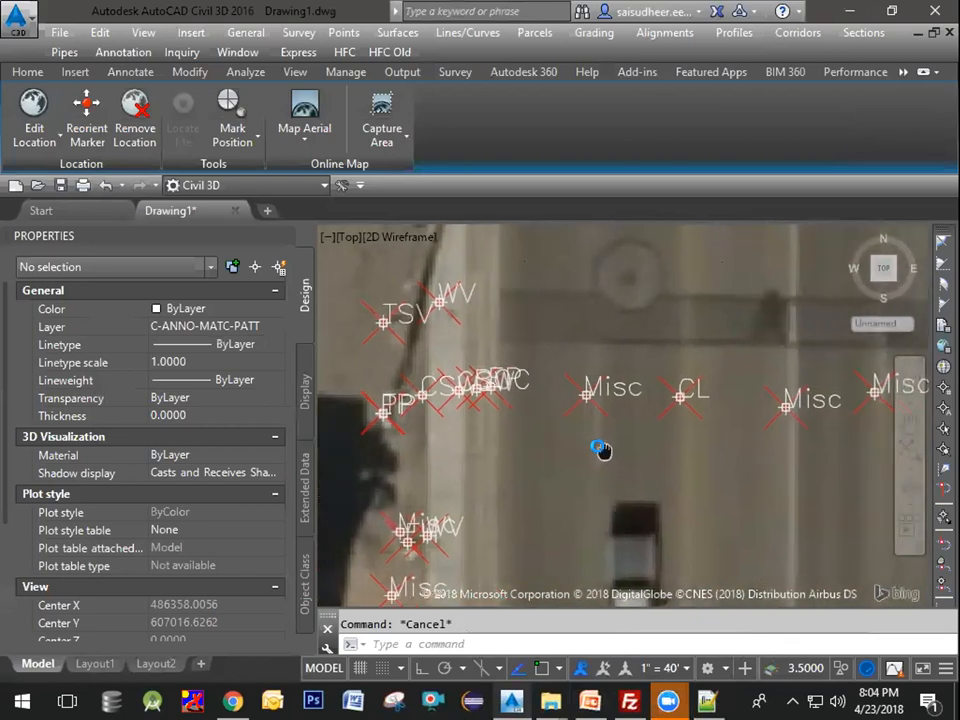
pyautogui.scroll(2, 678, 391)
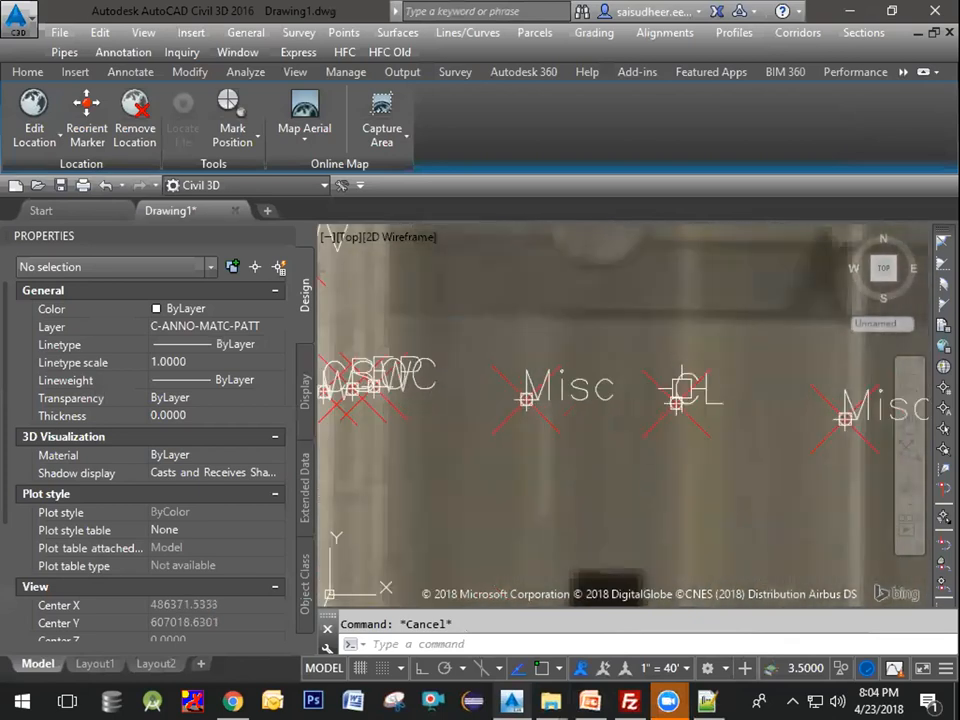
pyautogui.scroll(-2, 677, 439)
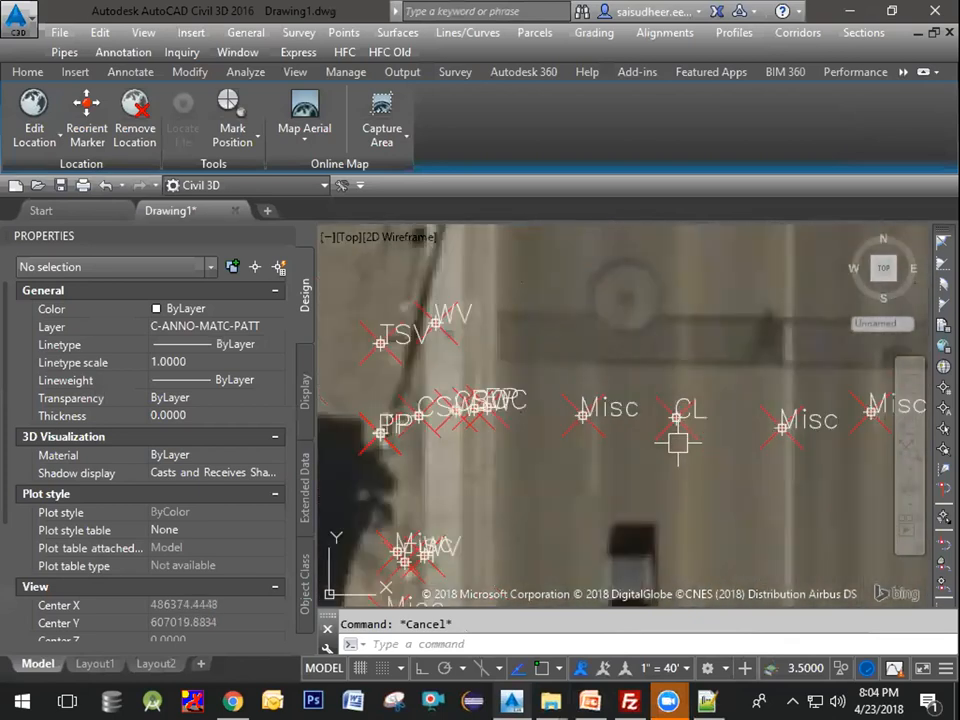
pyautogui.moveTo(677, 439); pyautogui.dragTo(720, 408, button='middle')
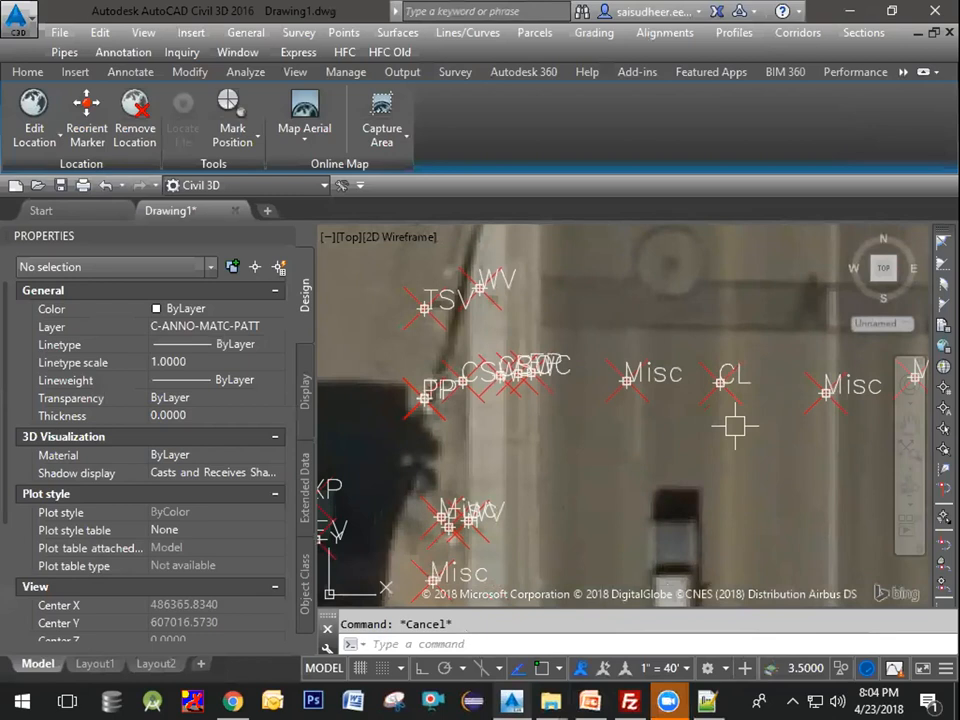
pyautogui.scroll(-5, 624, 478)
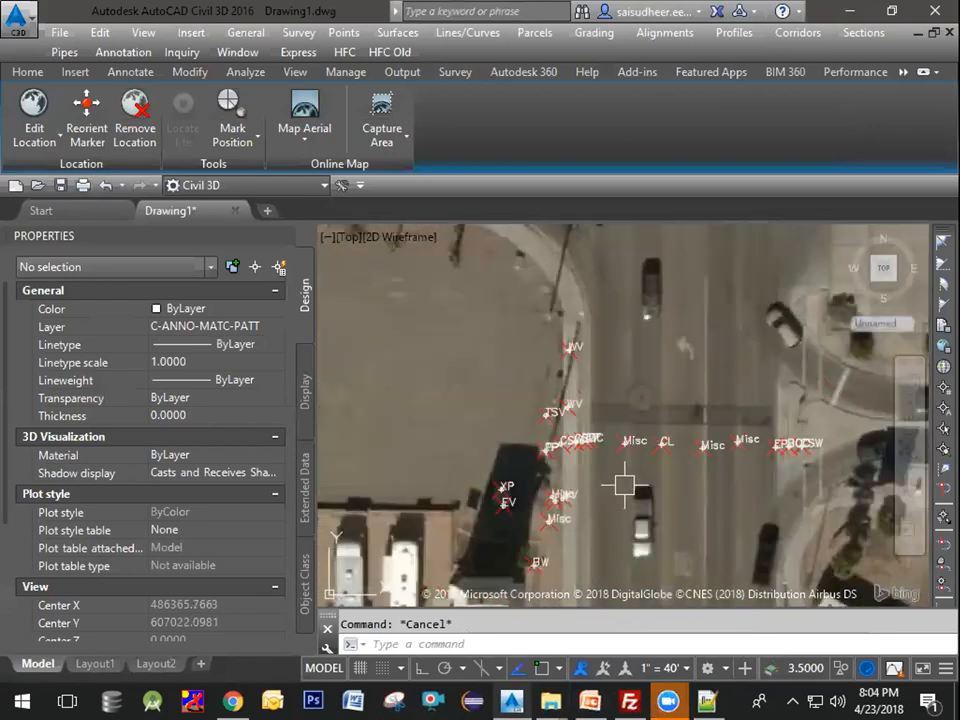
pyautogui.moveTo(629, 349); pyautogui.dragTo(636, 262, button='middle')
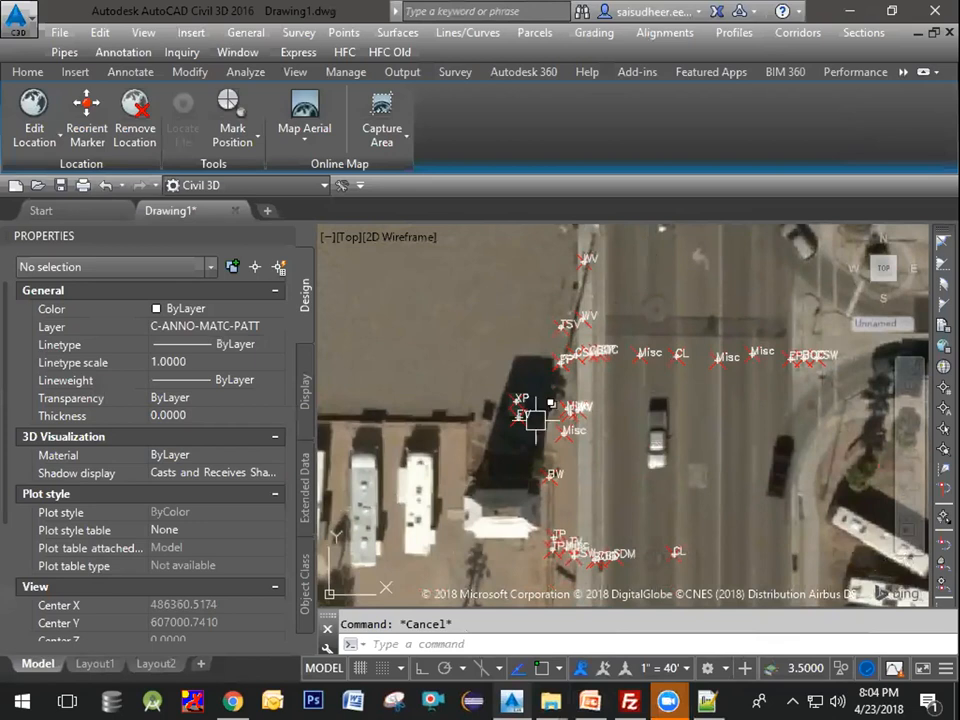
pyautogui.moveTo(615, 409); pyautogui.dragTo(643, 521, button='middle')
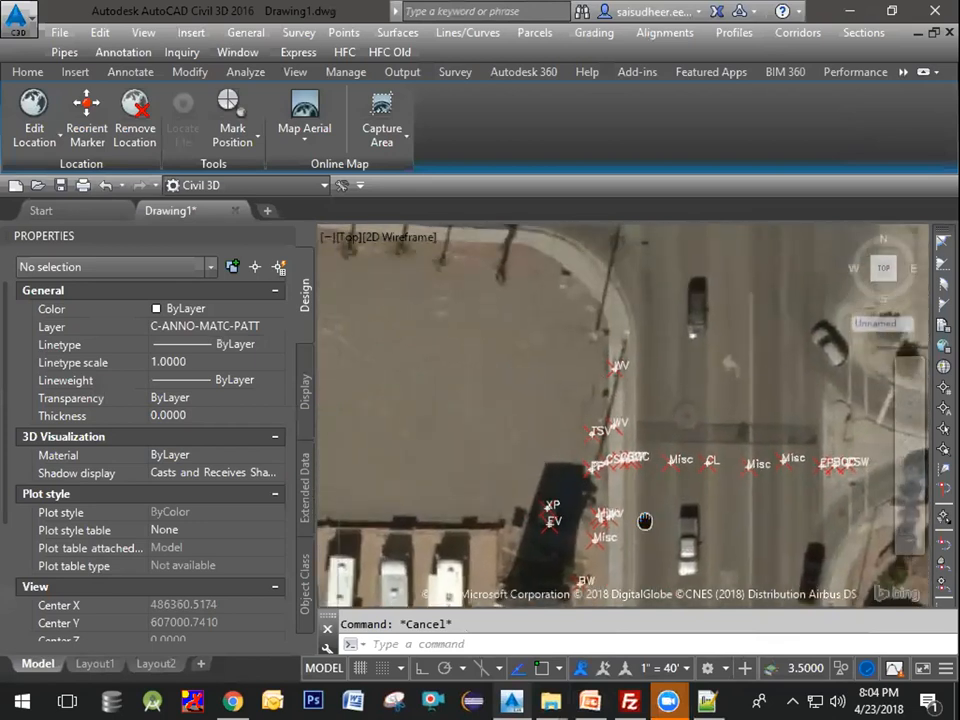
pyautogui.scroll(2, 608, 332)
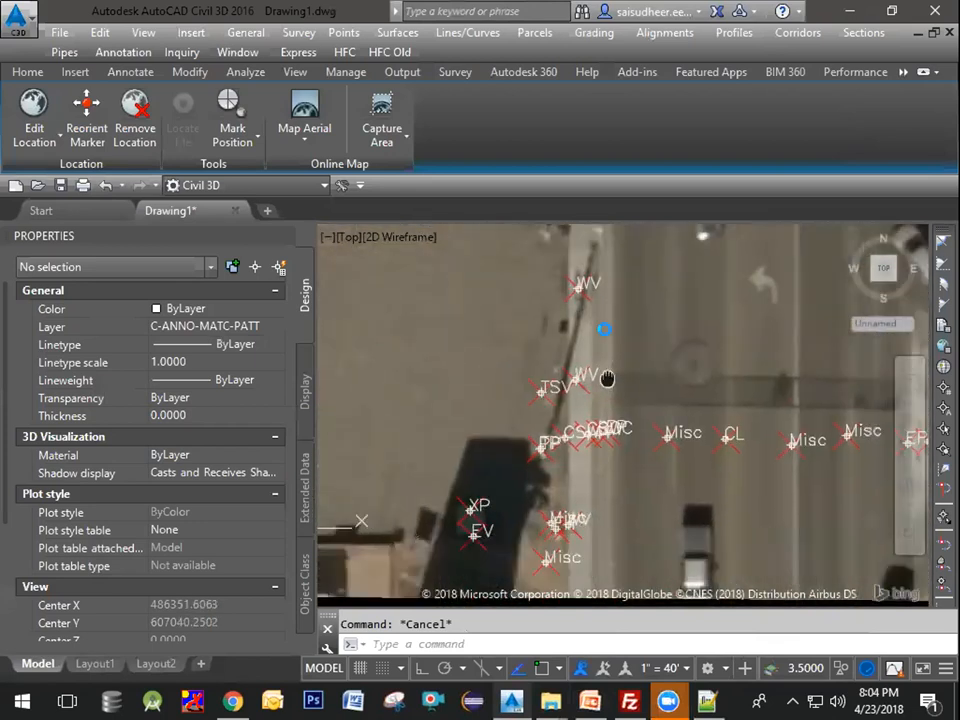
pyautogui.moveTo(648, 361)
pyautogui.mouseDown(button='middle')
pyautogui.moveTo(633, 368)
pyautogui.moveTo(653, 376)
pyautogui.mouseUp(button='middle')
pyautogui.scroll(2, 651, 300)
pyautogui.moveTo(650, 303); pyautogui.dragTo(679, 446, button='middle')
# Step: Select the WV point at the road's northern curb to inspect its properties
pyautogui.click(632, 405)
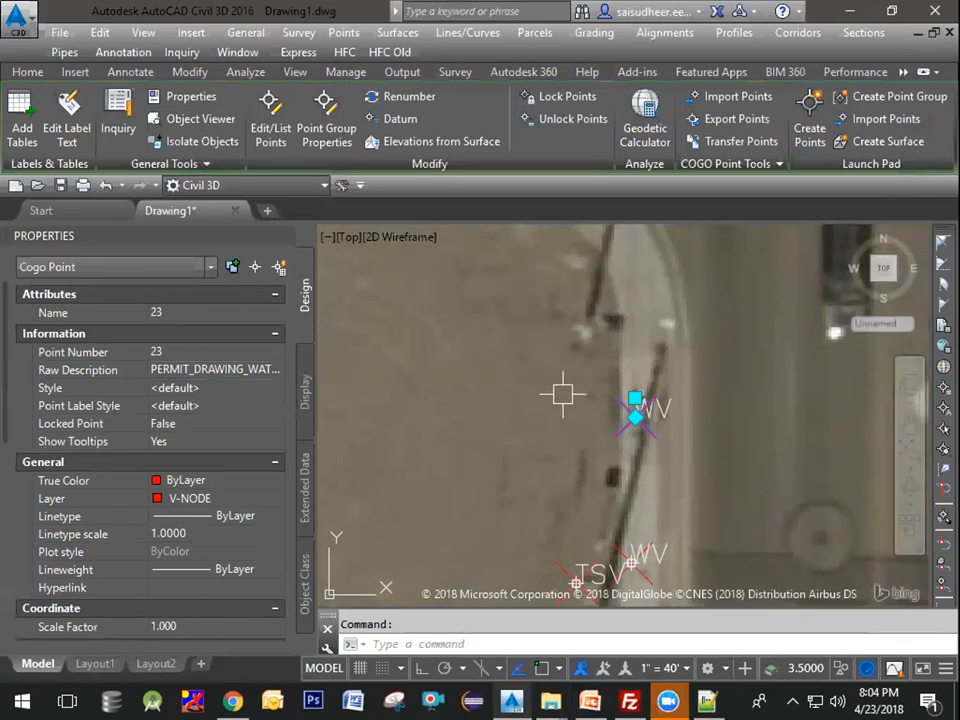
pyautogui.moveTo(546, 399); pyautogui.dragTo(616, 384, button='middle')
pyautogui.press('Escape')
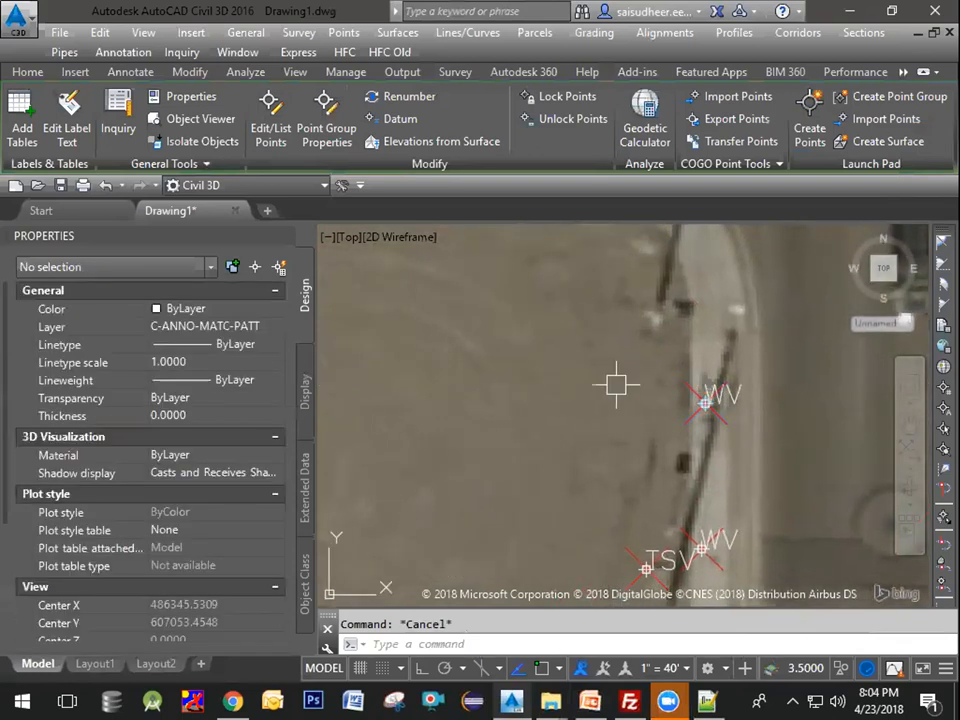
# Step: Zoom in on the PP point and select points 2 and 1 to inspect their raw descriptions and hyperlinks
pyautogui.moveTo(645, 453); pyautogui.dragTo(641, 369, button='middle')
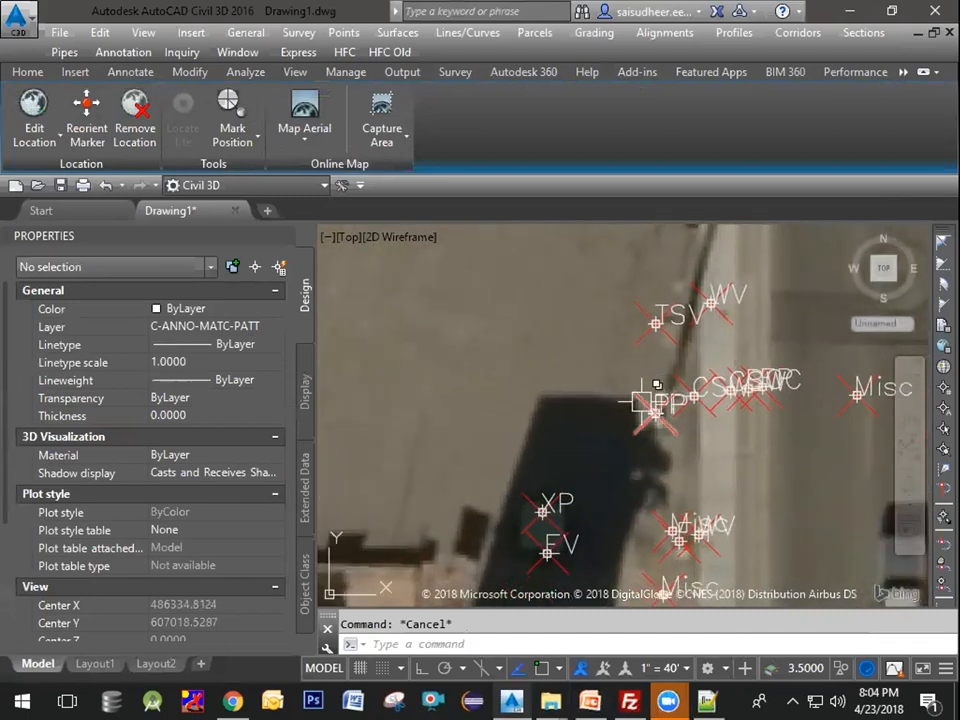
pyautogui.scroll(6, 642, 401)
pyautogui.click(632, 395)
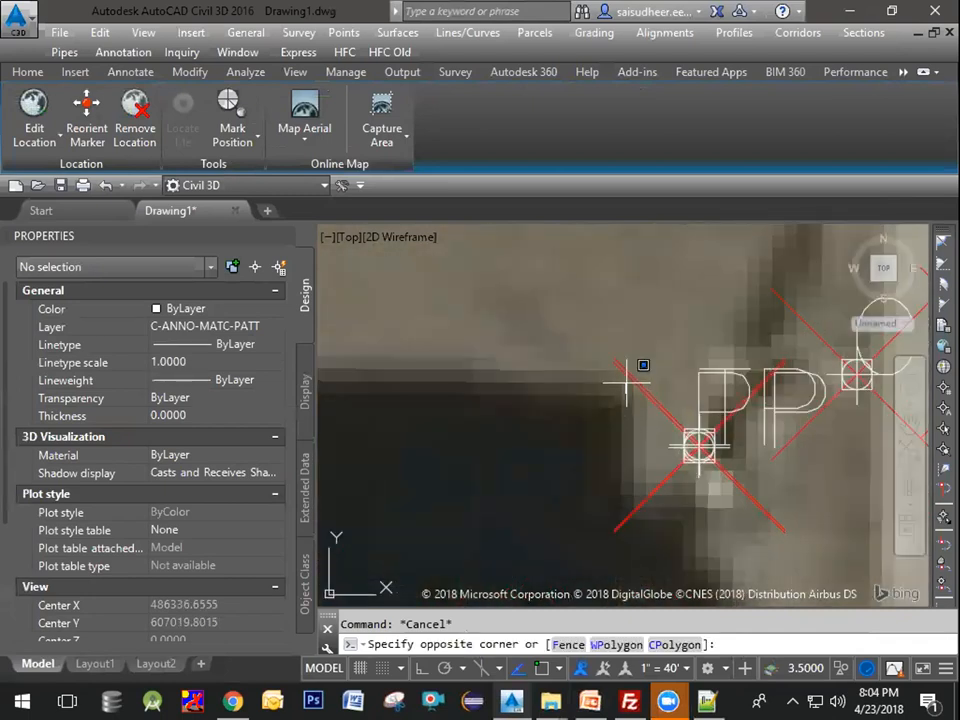
pyautogui.press('Escape')
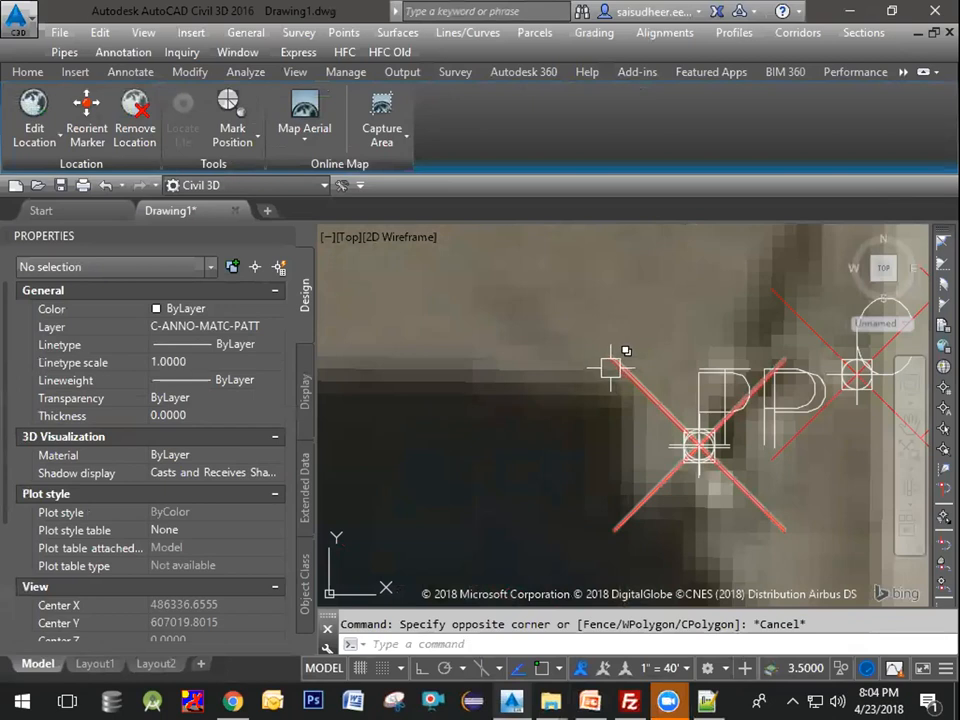
pyautogui.click(619, 369)
pyautogui.click(662, 439)
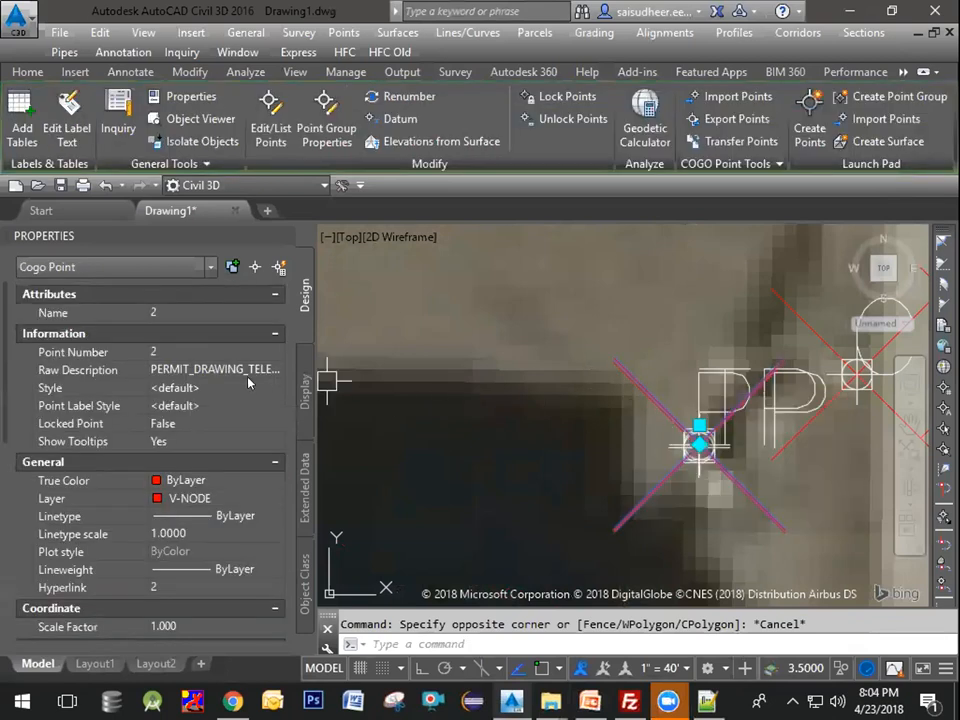
pyautogui.press('Escape')
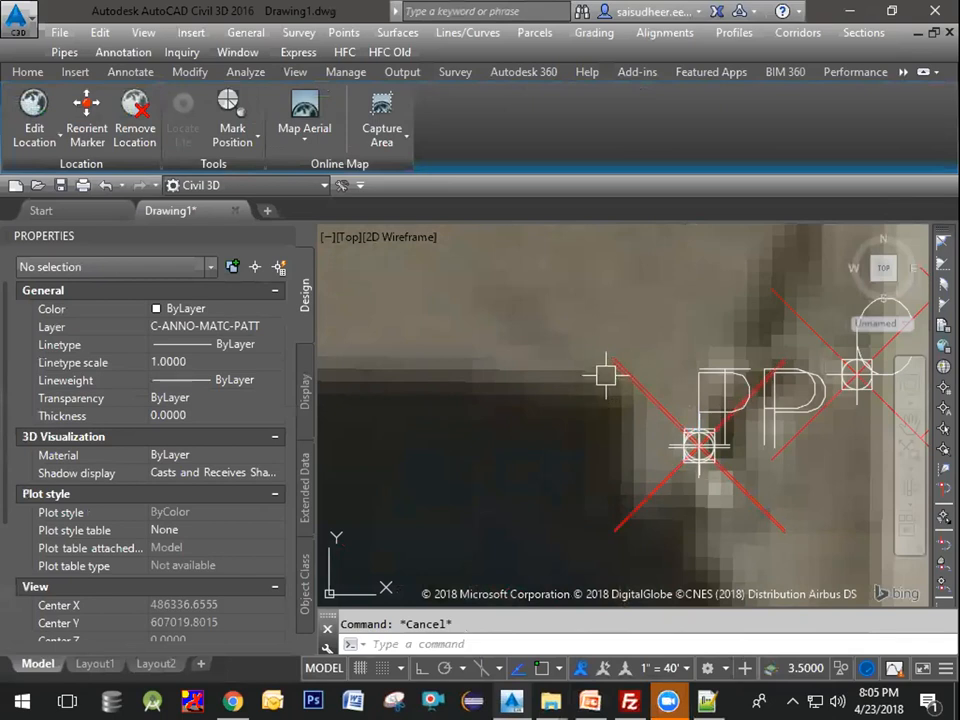
pyautogui.click(609, 374)
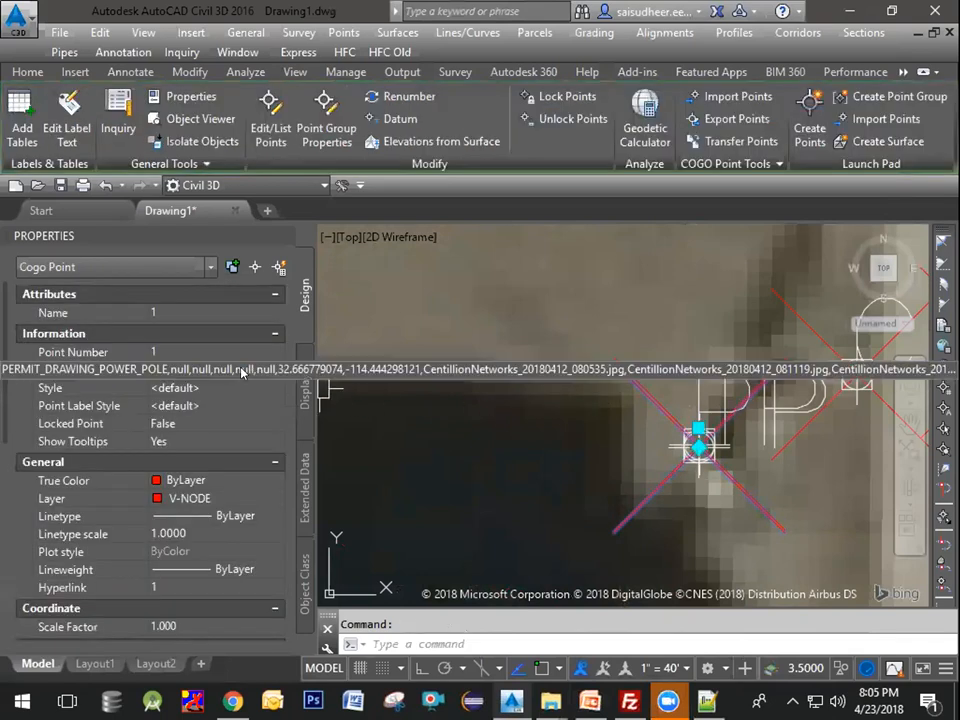
pyautogui.press('Escape')
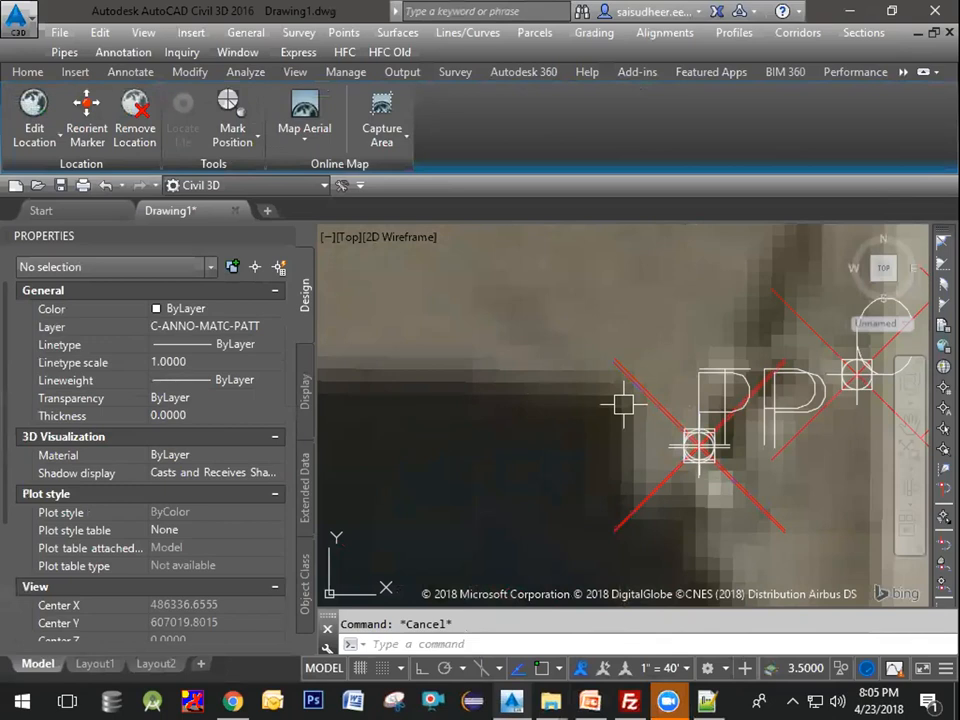
# Step: Pan to the CS point beside PP and select point 3 to read its raw description
pyautogui.scroll(-4, 600, 408)
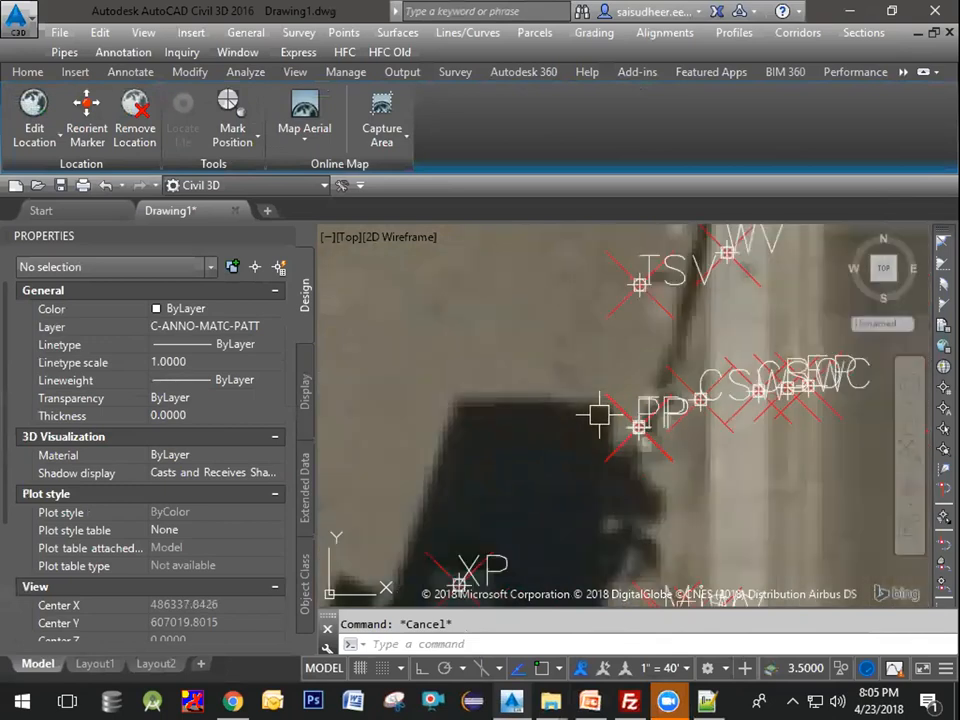
pyautogui.moveTo(721, 526); pyautogui.dragTo(695, 516, button='middle')
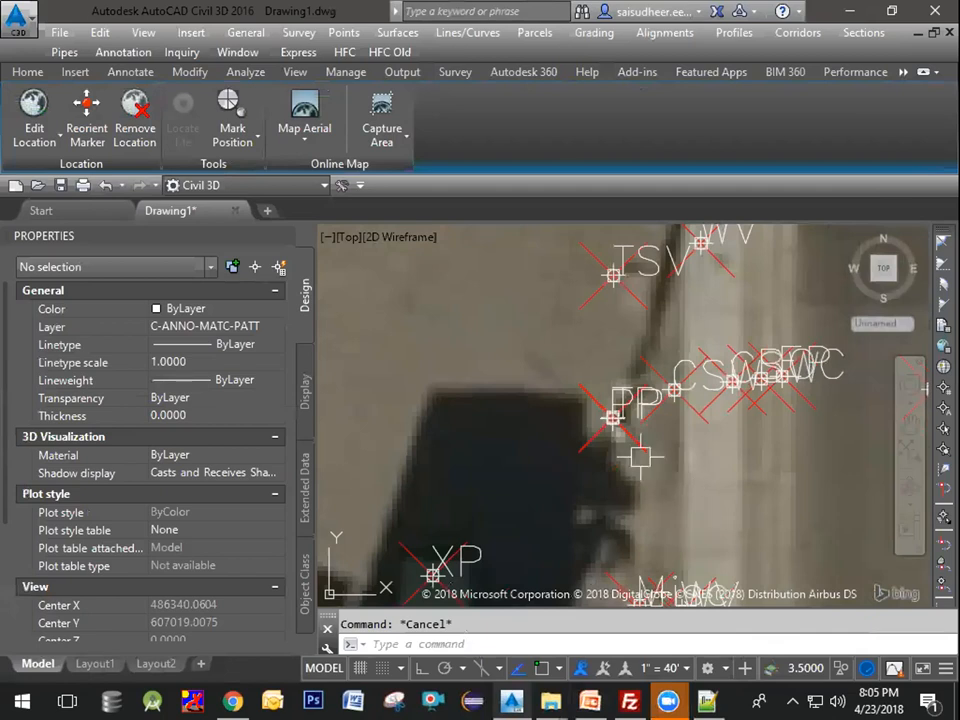
pyautogui.moveTo(640, 457); pyautogui.dragTo(610, 496, button='middle')
pyautogui.moveTo(706, 480); pyautogui.dragTo(613, 492, button='middle')
pyautogui.click(574, 468)
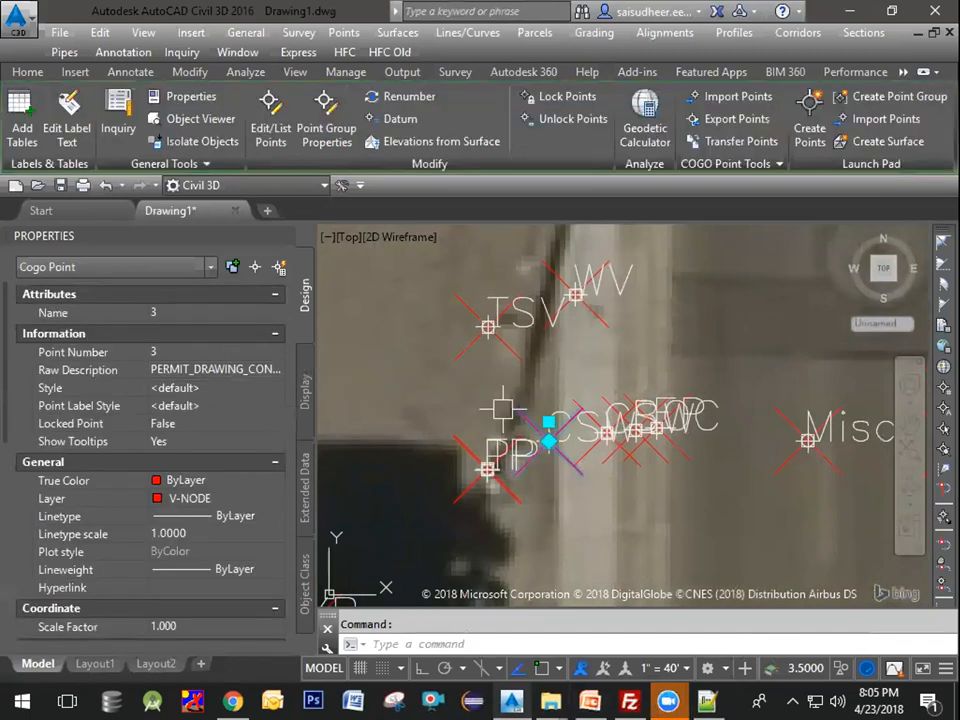
pyautogui.moveTo(612, 372); pyautogui.dragTo(628, 357, button='middle')
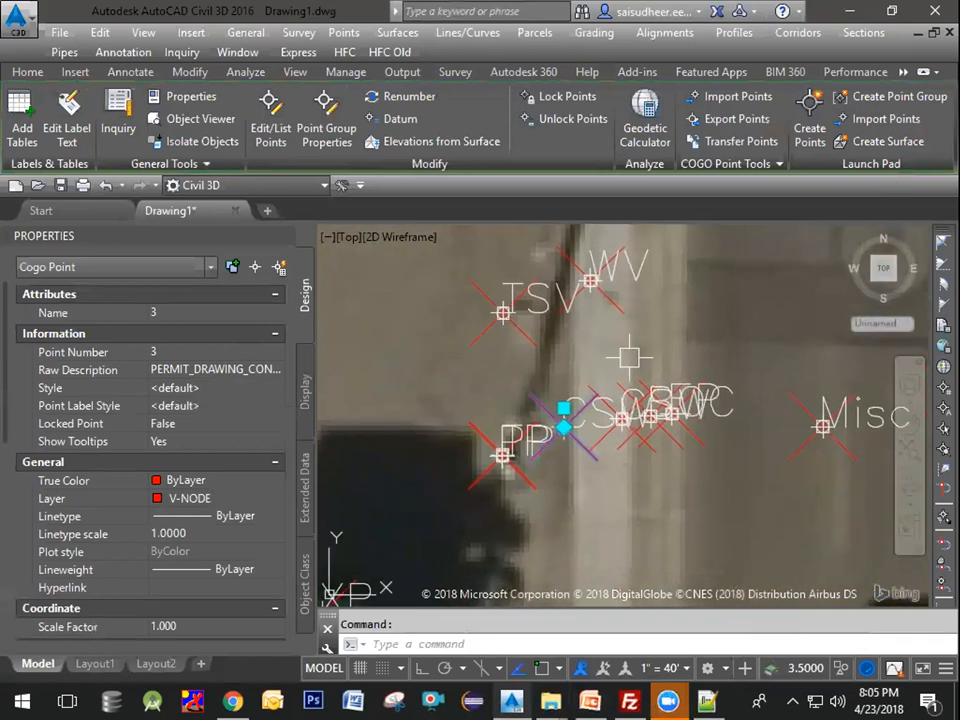
pyautogui.press('Escape')
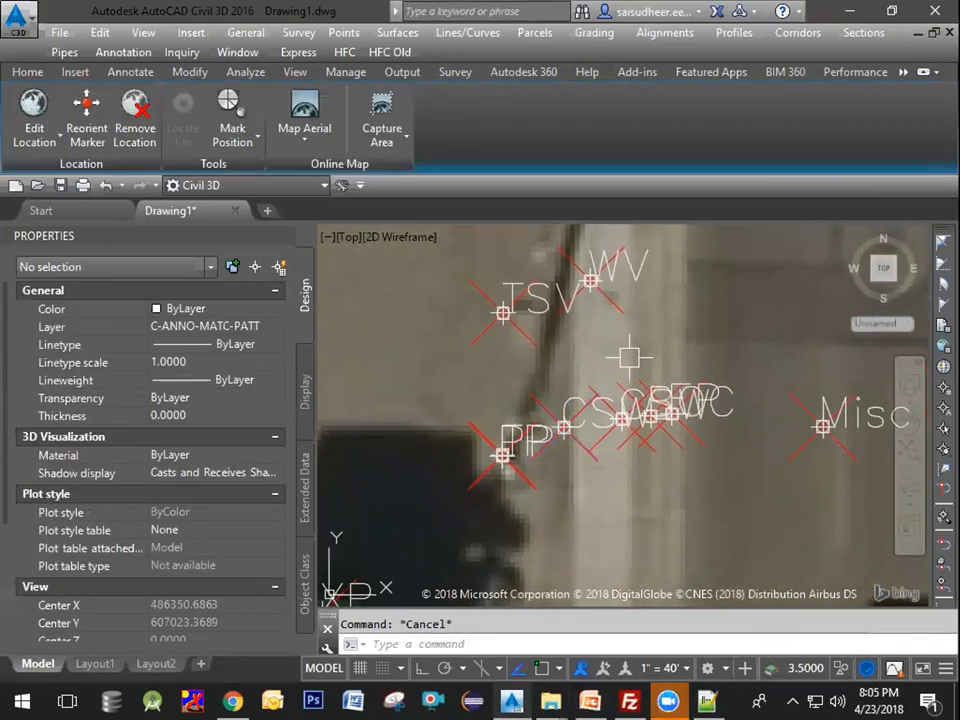
pyautogui.click(541, 397)
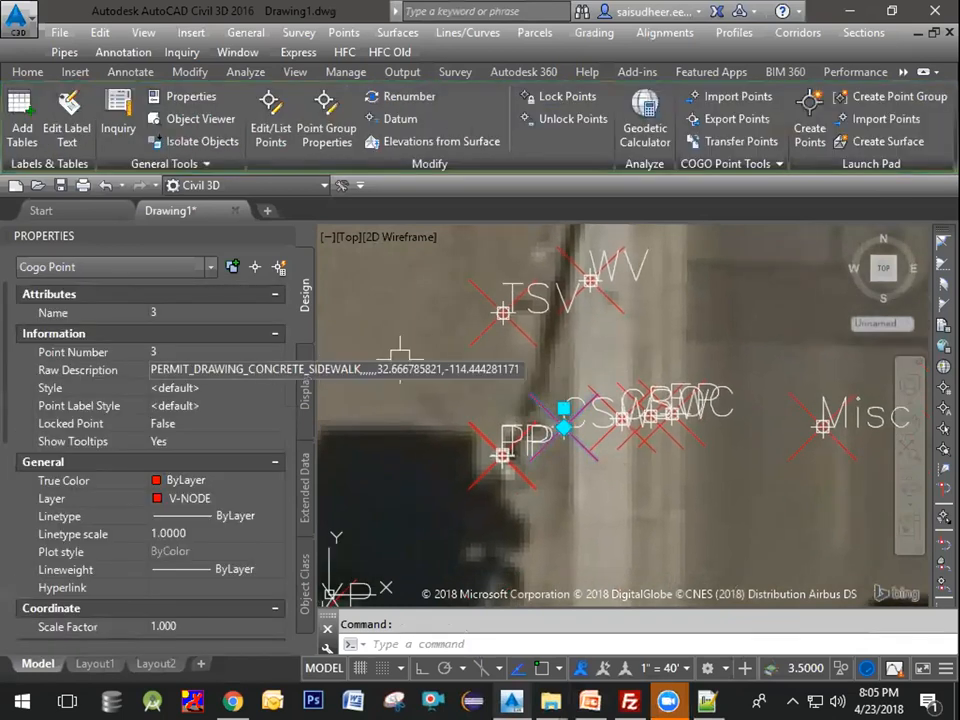
pyautogui.press('Escape')
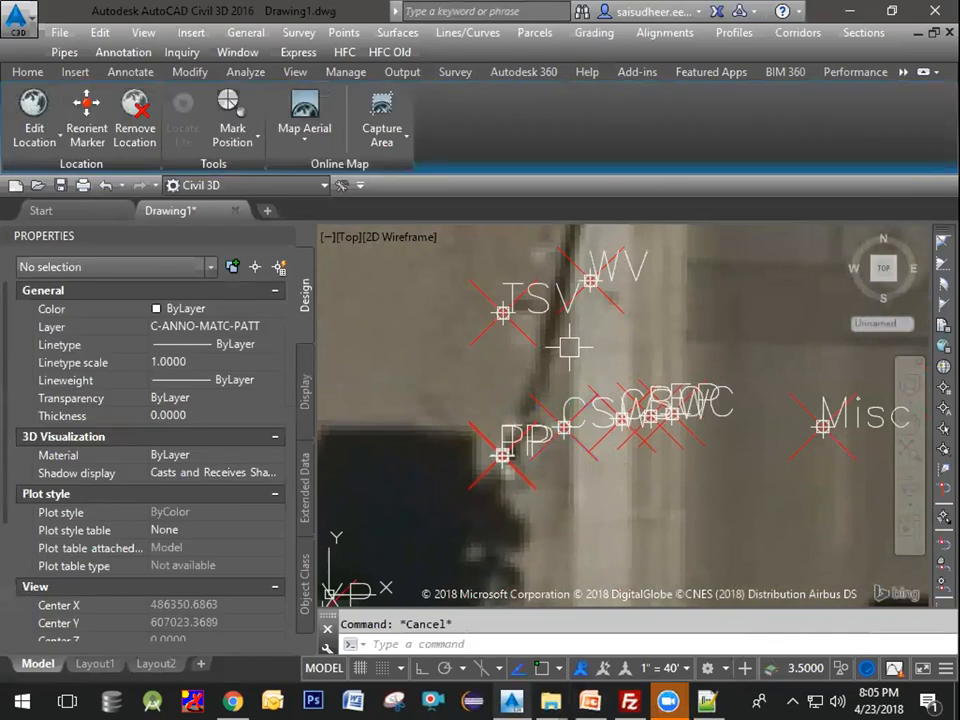